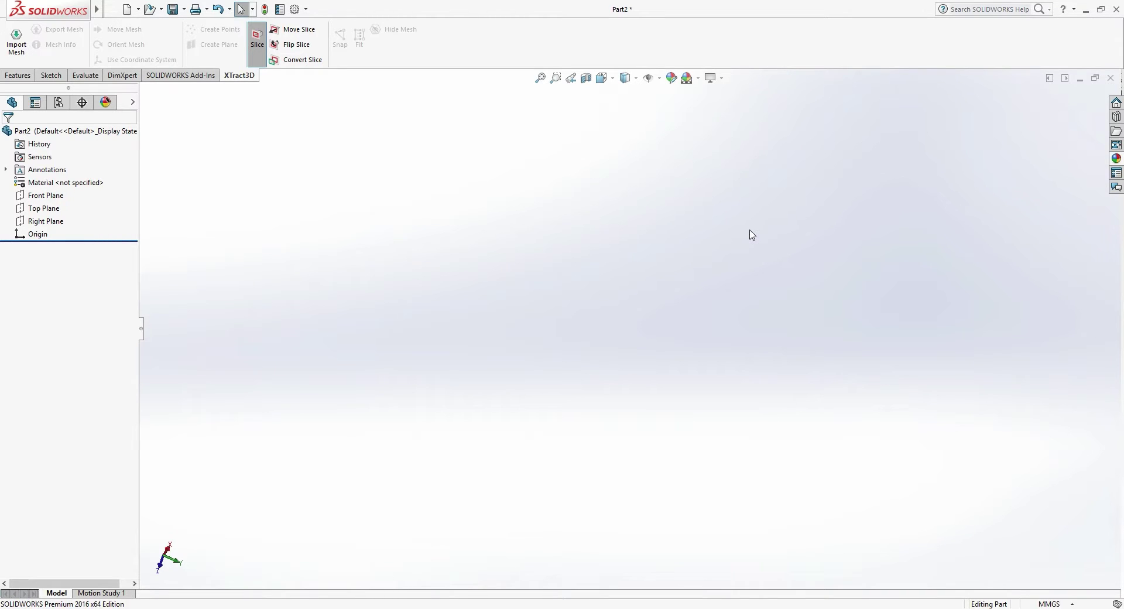
# Import the Gear2_Soft.stl mesh into the part with XTract3D
pyautogui.click(9, 78)
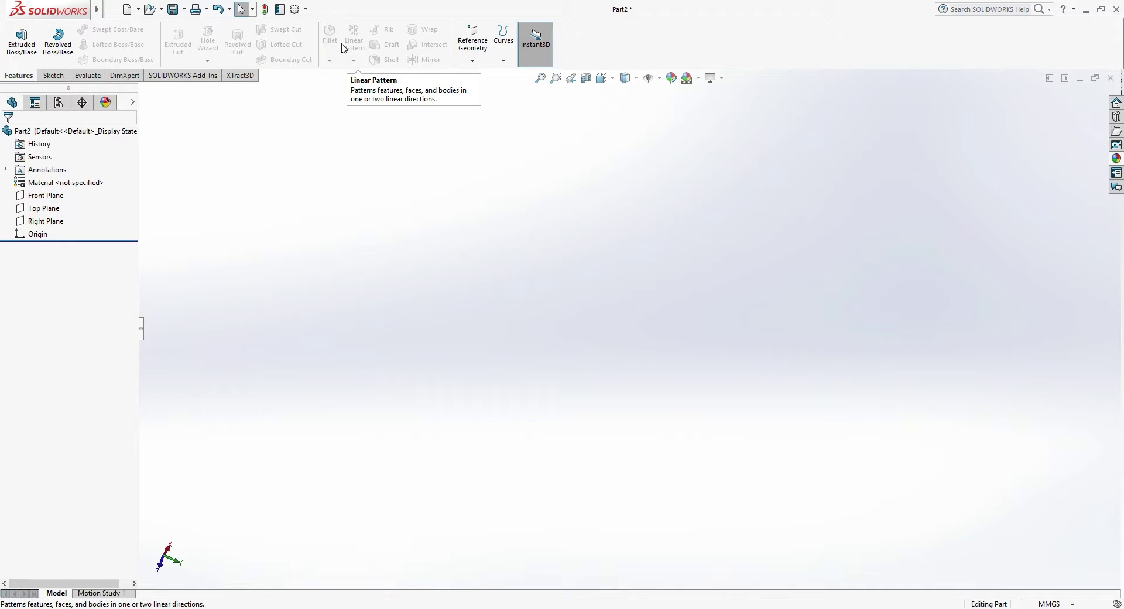
pyautogui.click(17, 82)
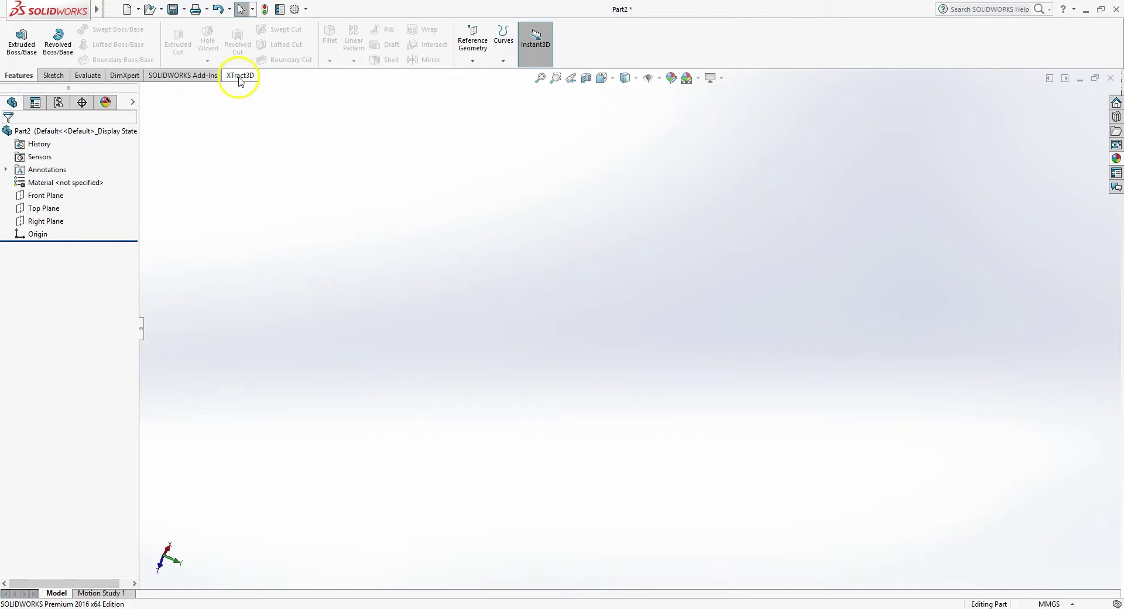
pyautogui.click(239, 76)
pyautogui.click(13, 44)
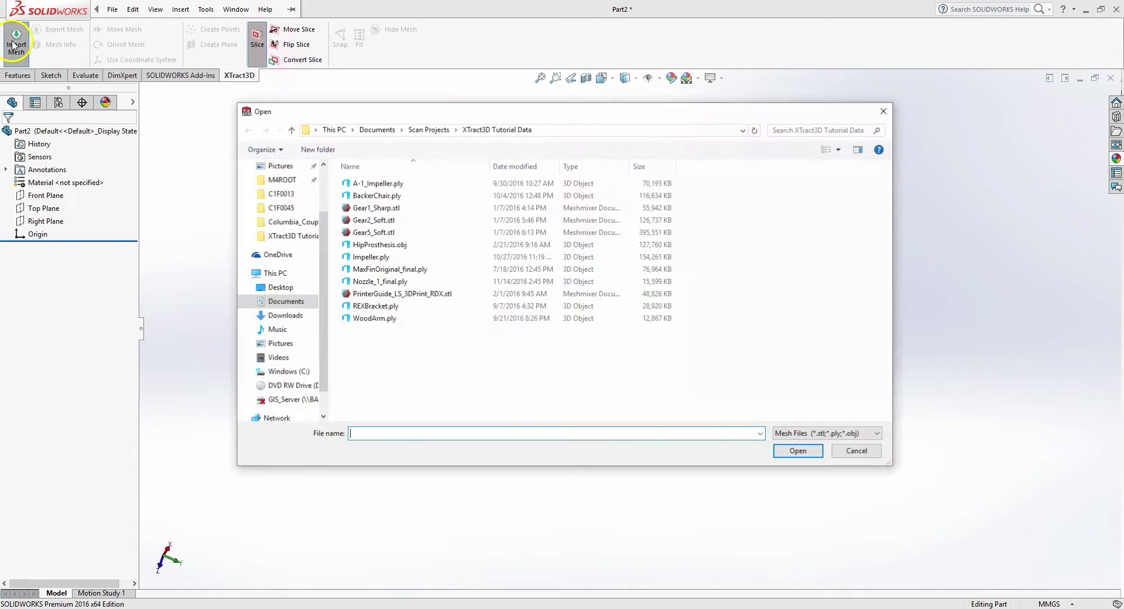
pyautogui.click(375, 222)
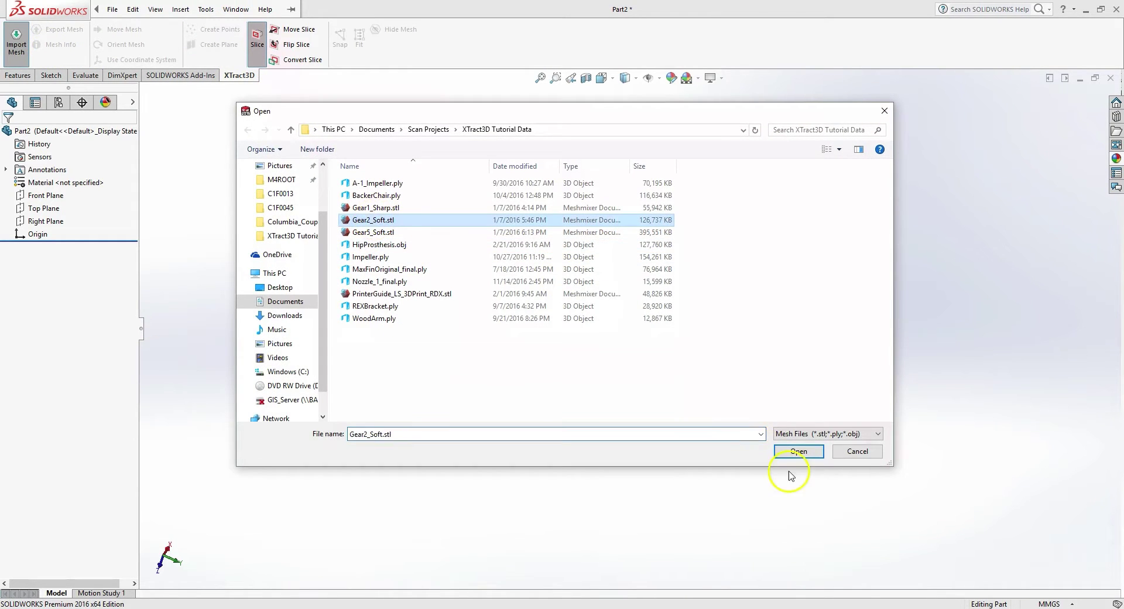
pyautogui.click(797, 450)
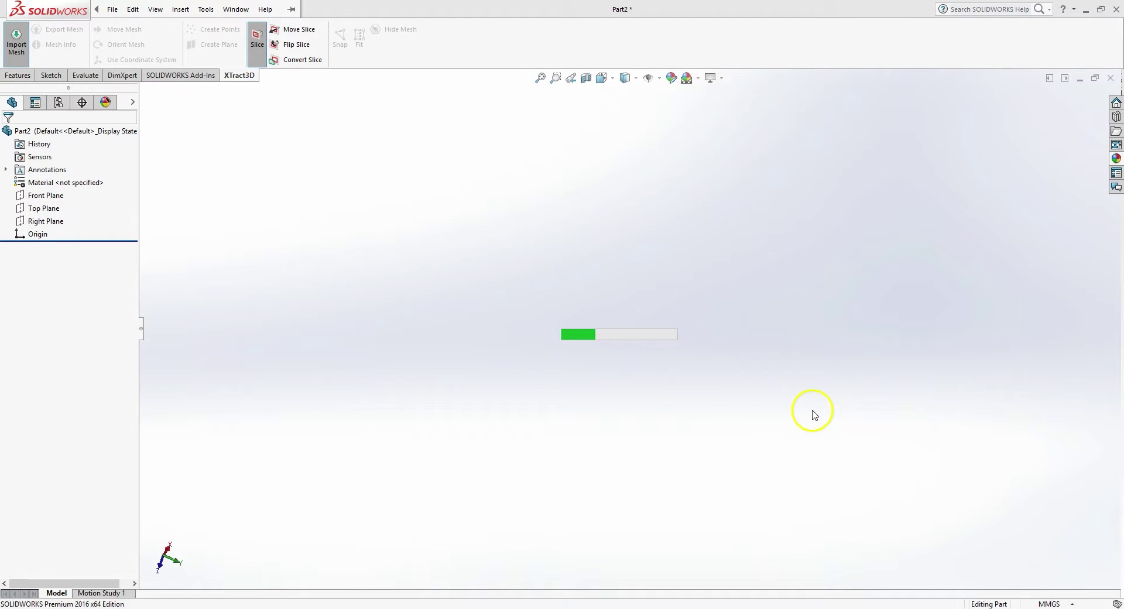
# Turn off the slice display so the complete gear mesh is shown
pyautogui.click(685, 193)
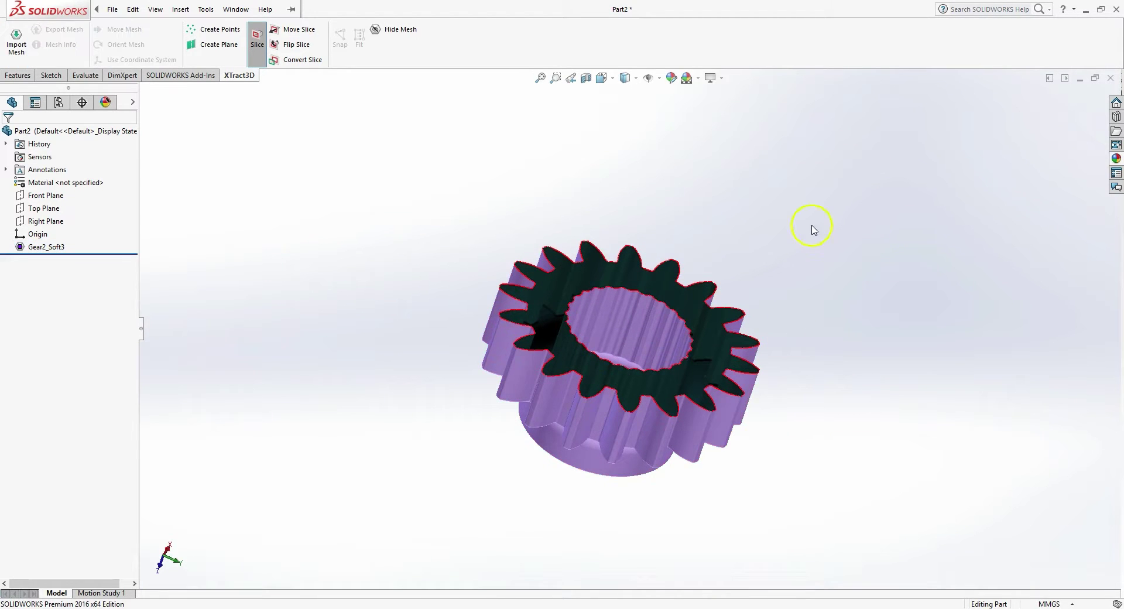
pyautogui.click(265, 9)
pyautogui.click(664, 106)
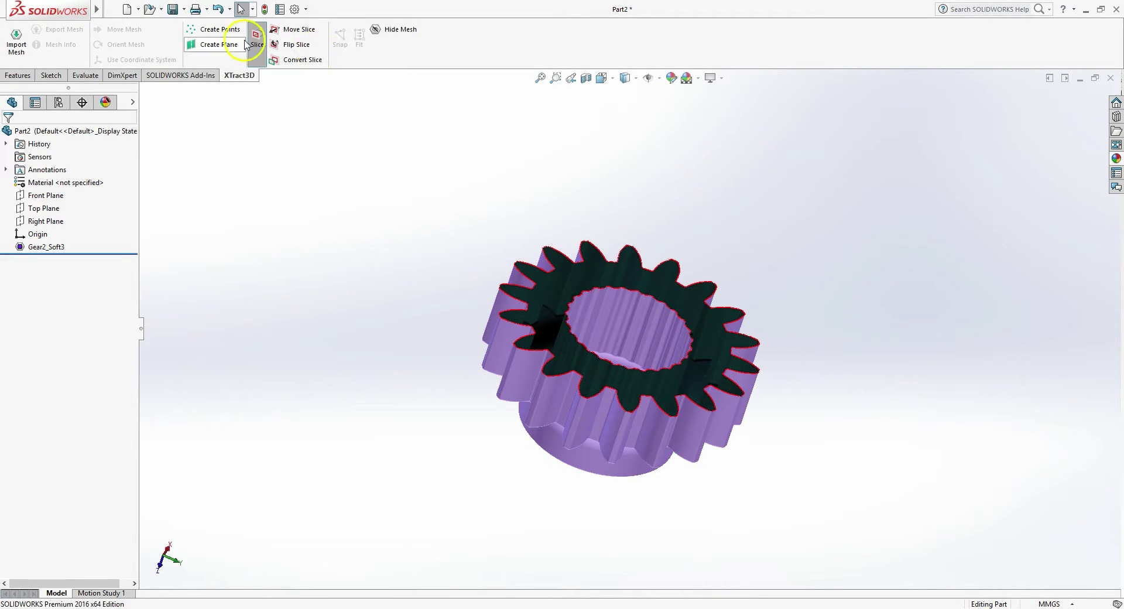
pyautogui.click(258, 44)
# Examine the gear mesh from several sides, including its outer teeth, end collars and splined bore
pyautogui.moveTo(821, 217); pyautogui.dragTo(775, 436, button='middle')
pyautogui.moveTo(804, 278); pyautogui.dragTo(793, 242, button='middle')
pyautogui.moveTo(616, 322); pyautogui.dragTo(604, 326, button='middle')
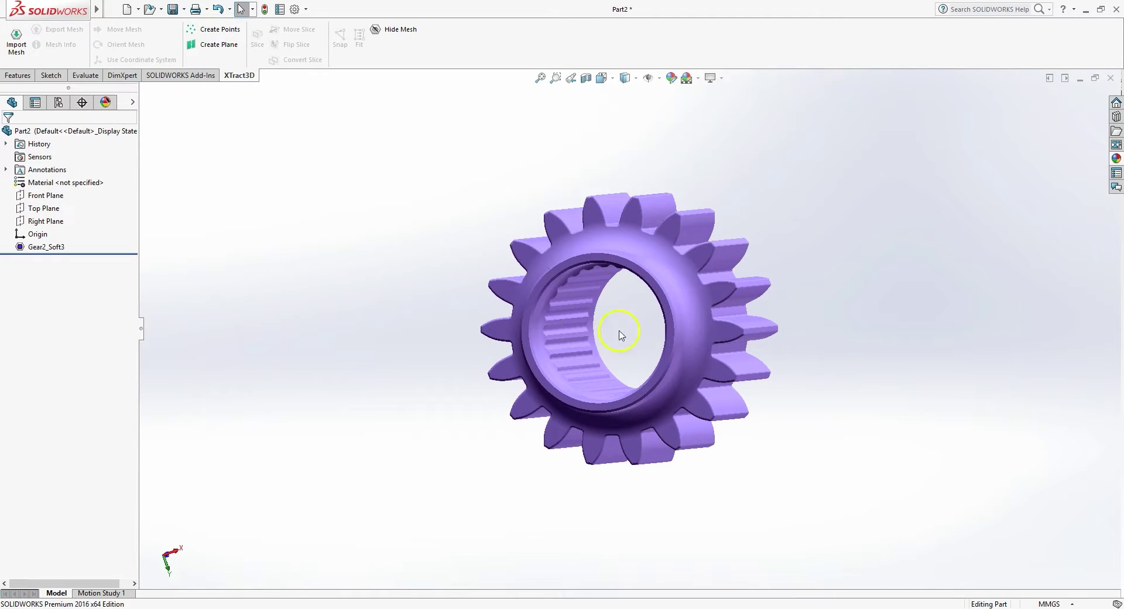
pyautogui.moveTo(665, 343); pyautogui.dragTo(814, 206, button='middle')
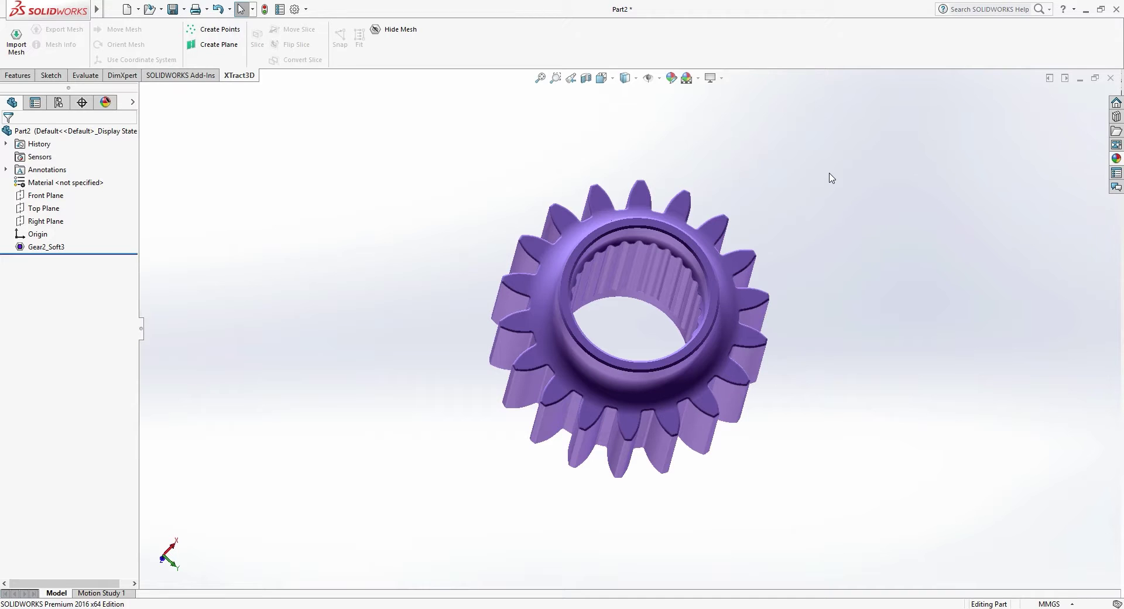
pyautogui.moveTo(788, 302); pyautogui.dragTo(792, 156, button='middle')
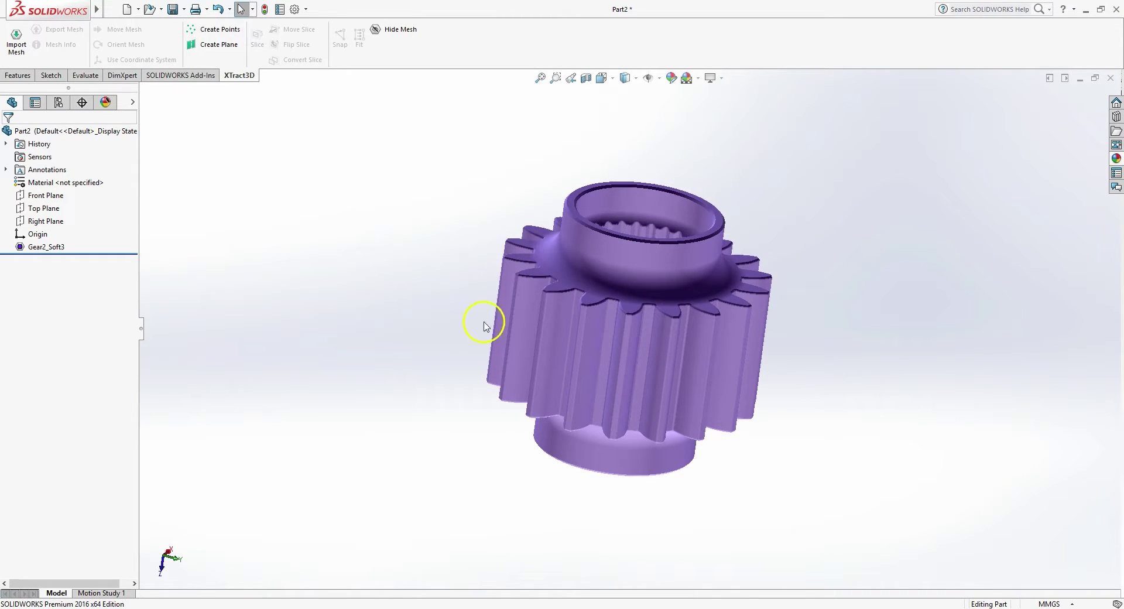
pyautogui.moveTo(714, 333); pyautogui.dragTo(625, 187, button='middle')
pyautogui.moveTo(535, 259); pyautogui.dragTo(193, 341, button='middle')
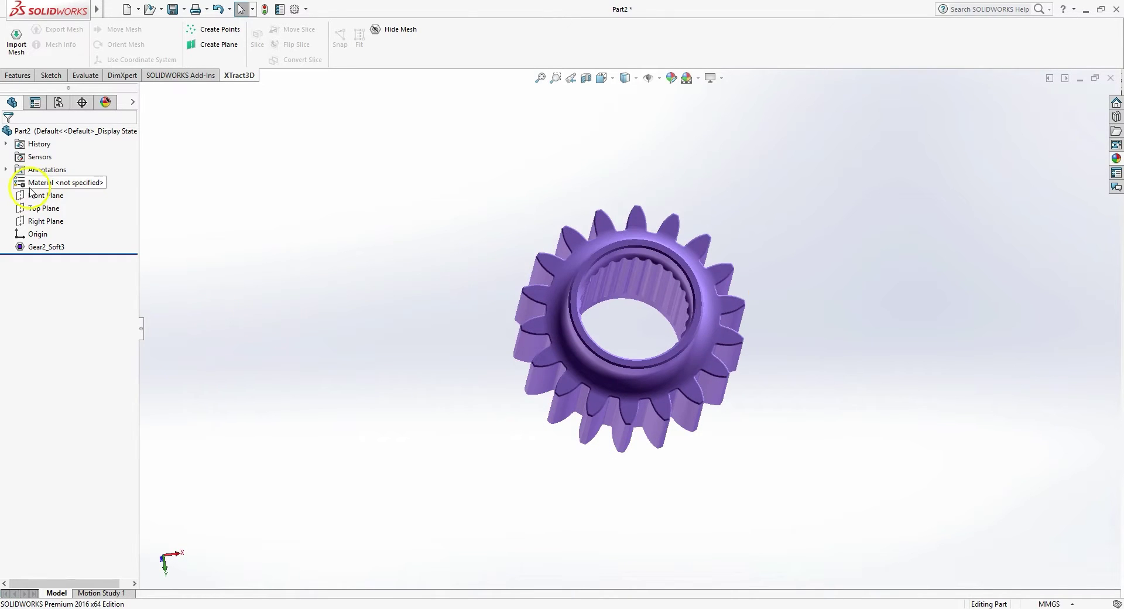
# Slice the gear mesh along the Top Plane and hide the mesh to leave only the slice outline
pyautogui.click(36, 209)
pyautogui.moveTo(592, 266); pyautogui.dragTo(563, 128, button='middle')
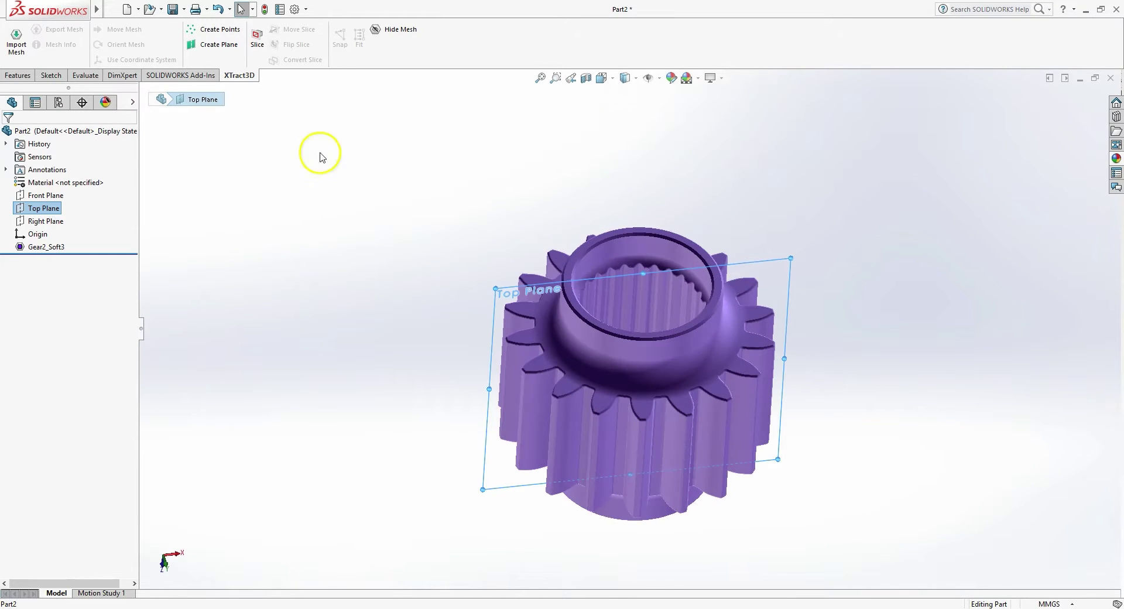
pyautogui.click(258, 43)
pyautogui.moveTo(609, 270); pyautogui.dragTo(667, 303, button='middle')
pyautogui.click(393, 30)
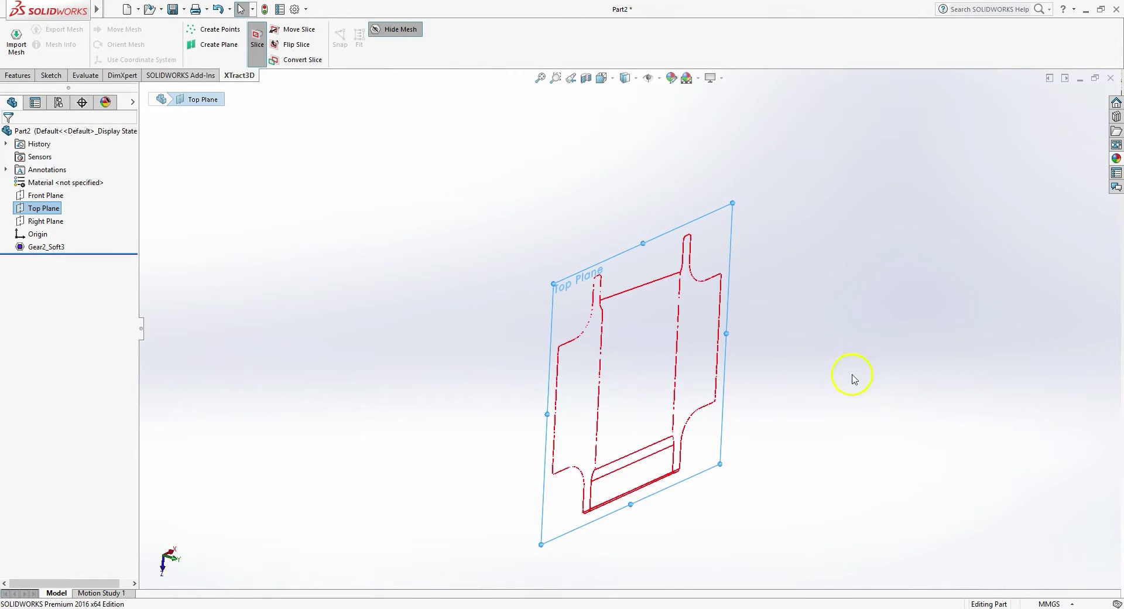
pyautogui.moveTo(841, 381); pyautogui.dragTo(683, 247, button='middle')
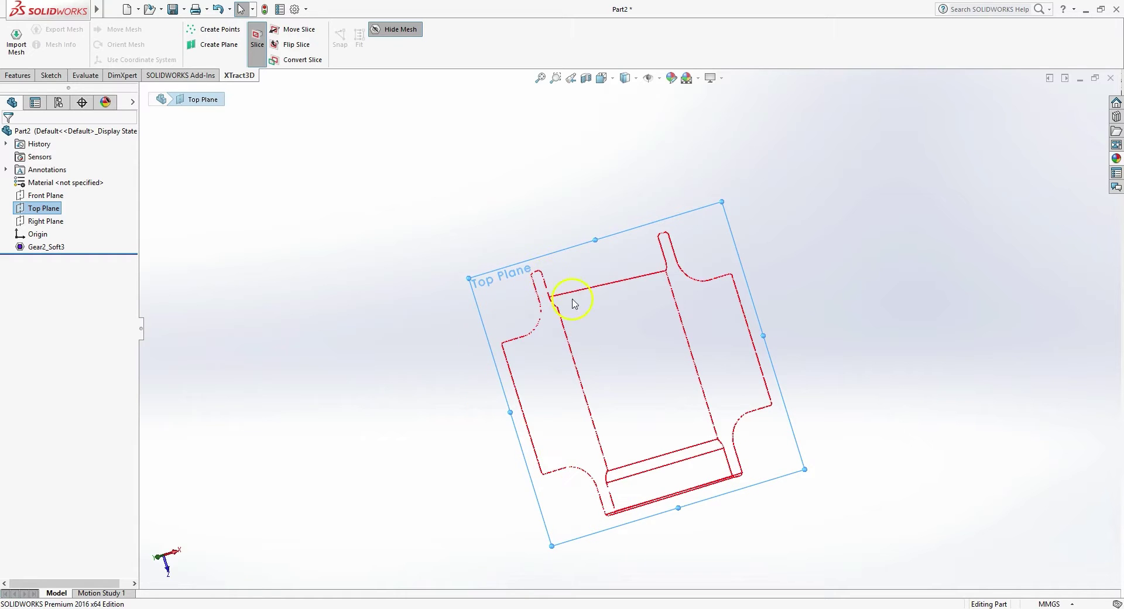
pyautogui.moveTo(612, 444); pyautogui.dragTo(603, 404, button='middle')
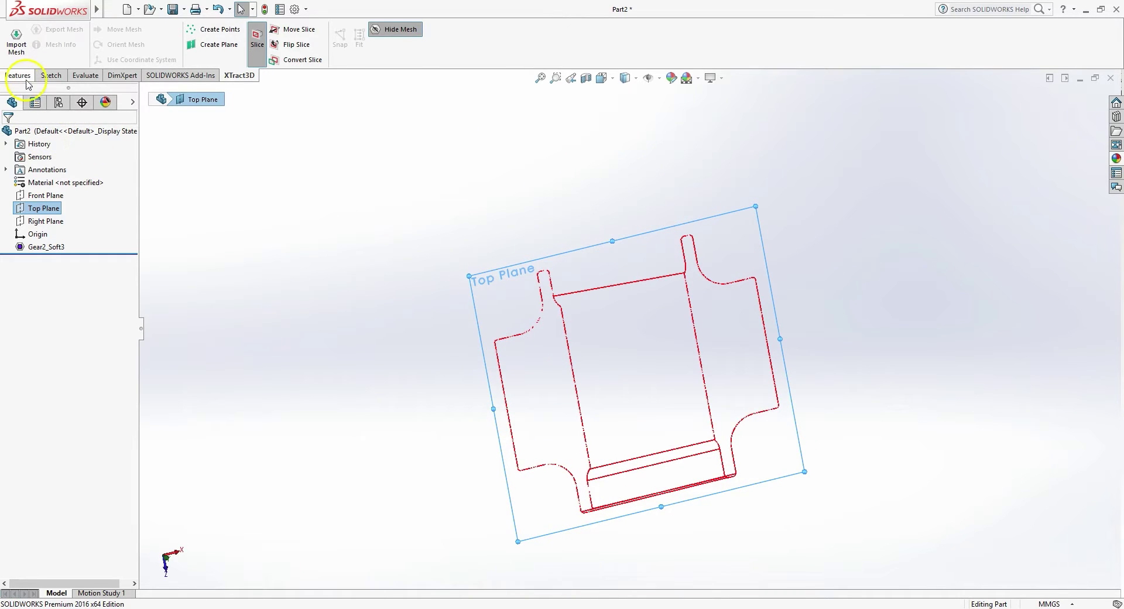
# Start a sketch on the Top Plane and draw a short horizontal line above the upper-right collar wall and a vertical line about 3.7 mm down
pyautogui.click(51, 75)
pyautogui.click(16, 40)
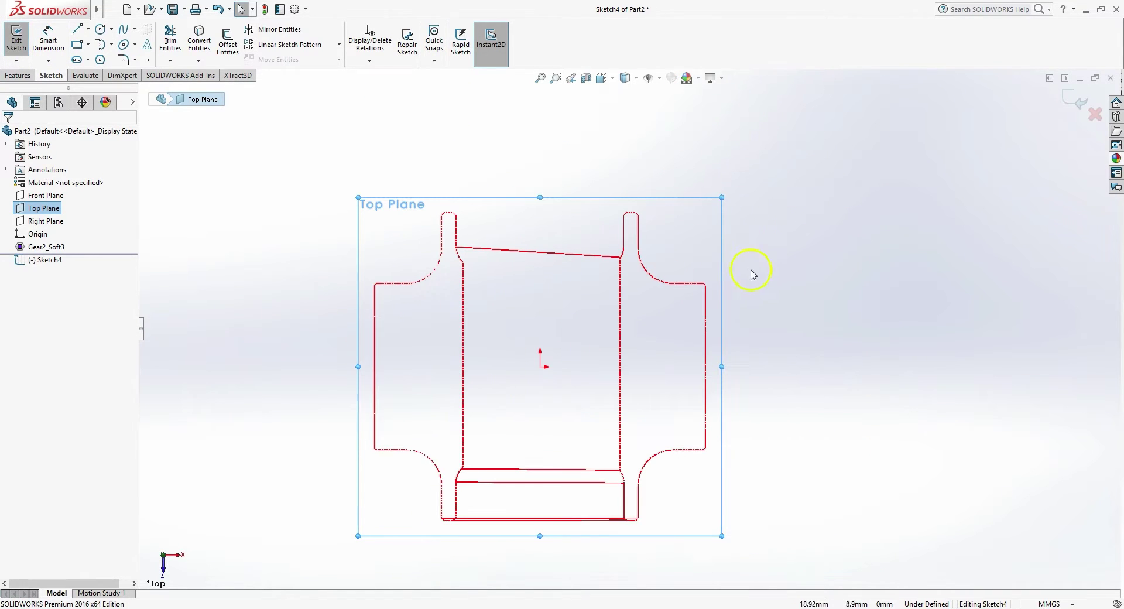
pyautogui.click(76, 28)
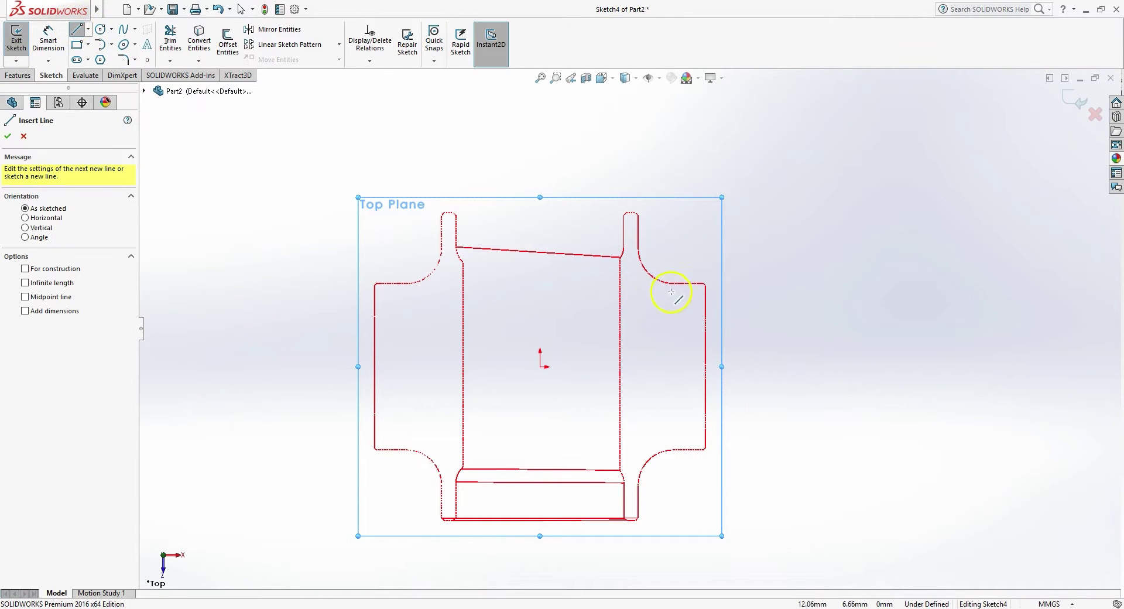
pyautogui.click(616, 209)
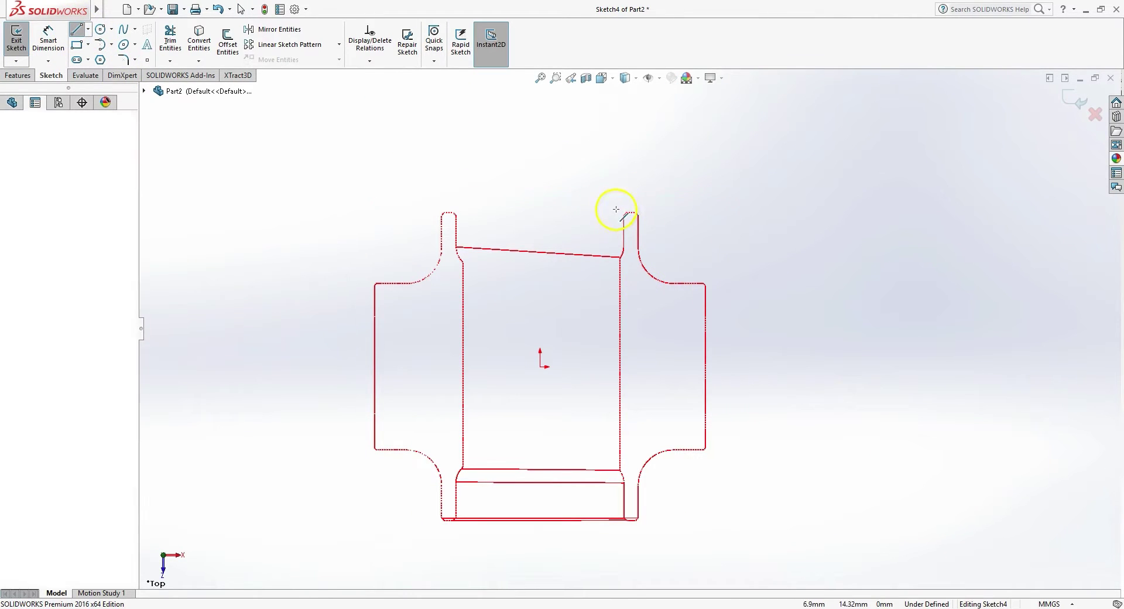
pyautogui.click(647, 209)
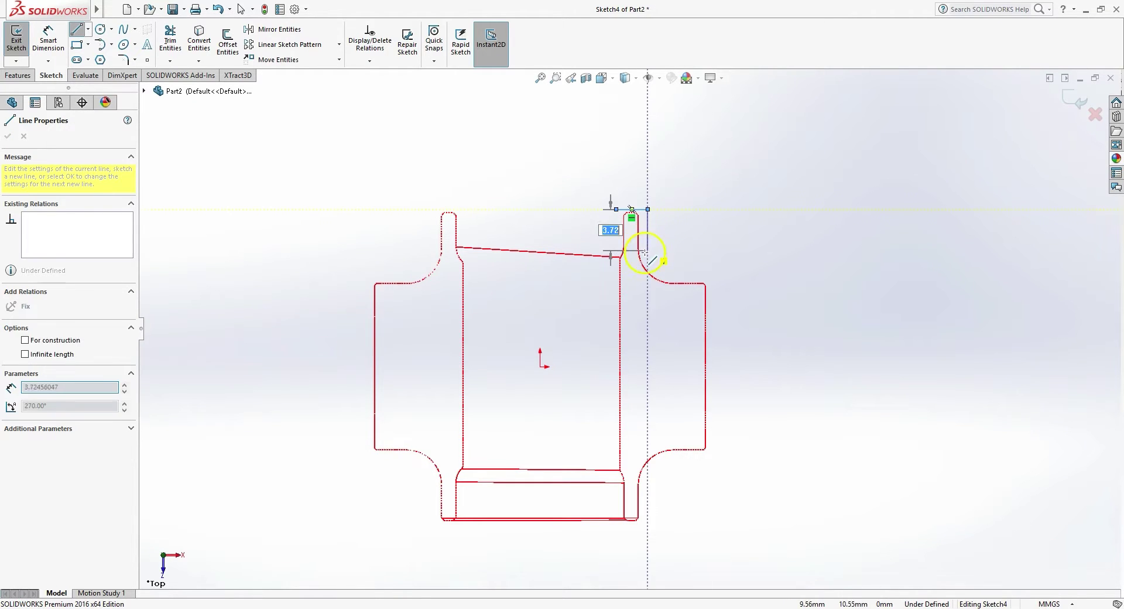
pyautogui.click(647, 250)
pyautogui.rightClick(647, 250)
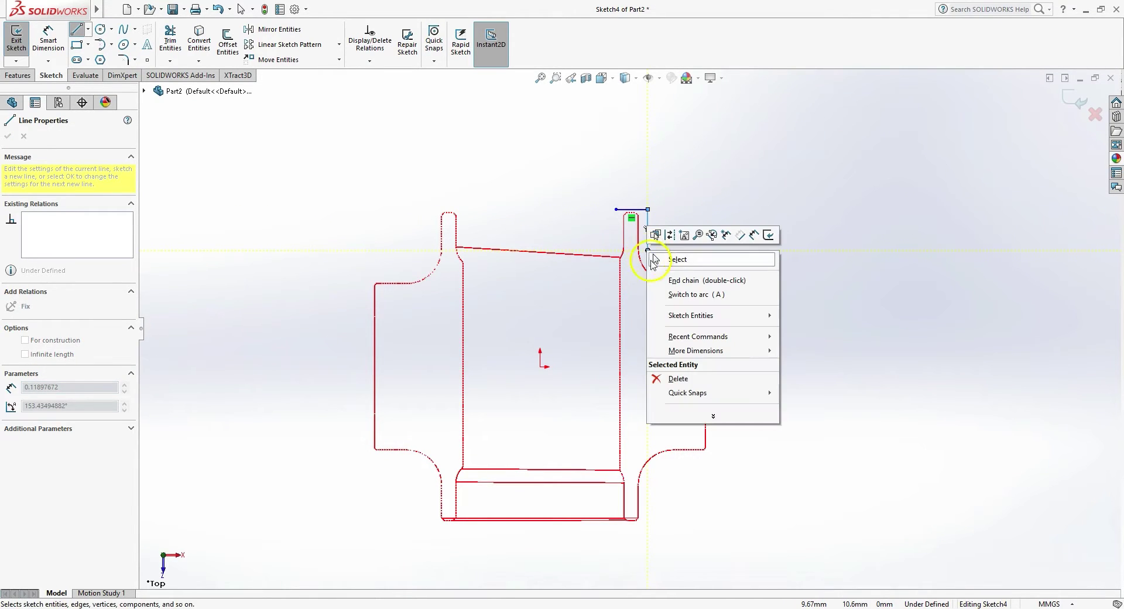
pyautogui.press('Escape')
# Add a tangent arc from the vertical line's lower end, roughly following the upper-right shoulder curve of the slice
pyautogui.click(101, 44)
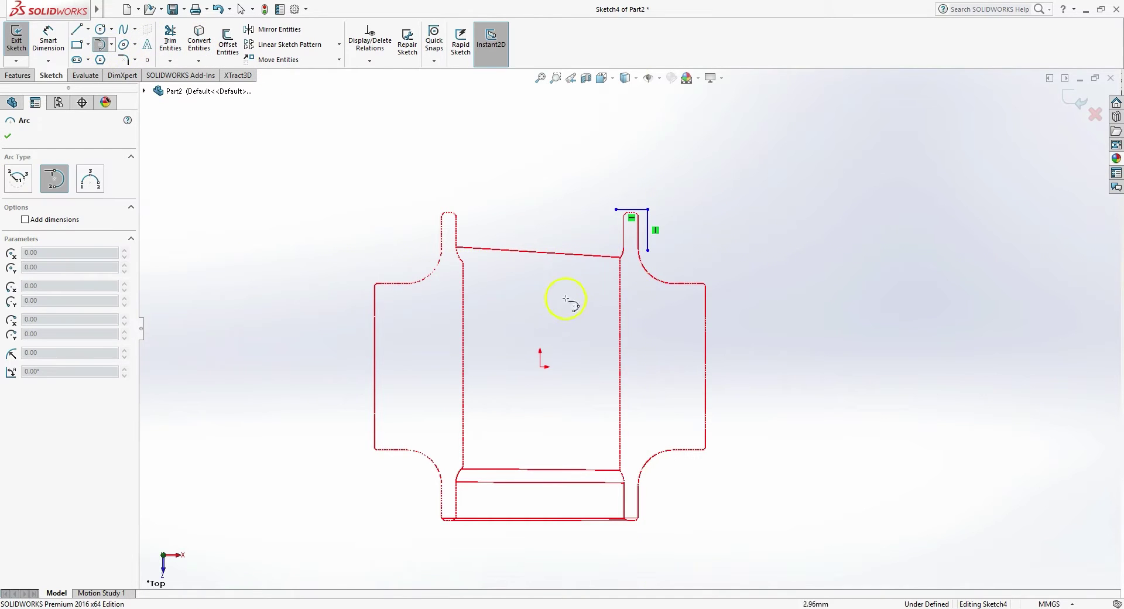
pyautogui.click(671, 273)
pyautogui.press('Escape')
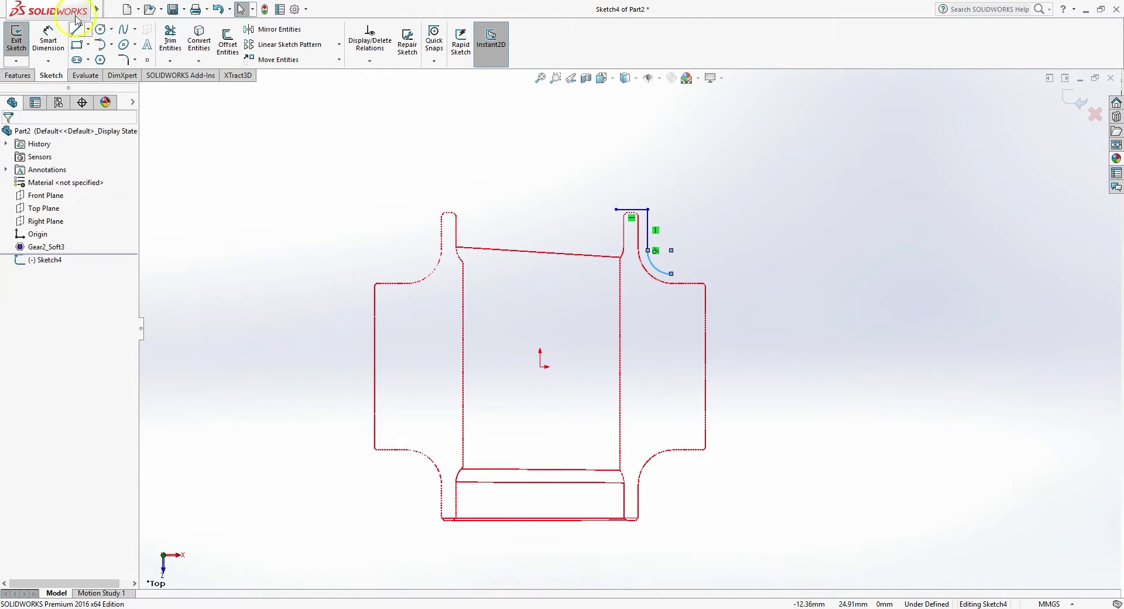
# Outline the right tooth section with a horizontal line about 3.5 mm long, a vertical line down its outer side, and a short line back inward
pyautogui.click(75, 30)
pyautogui.click(671, 273)
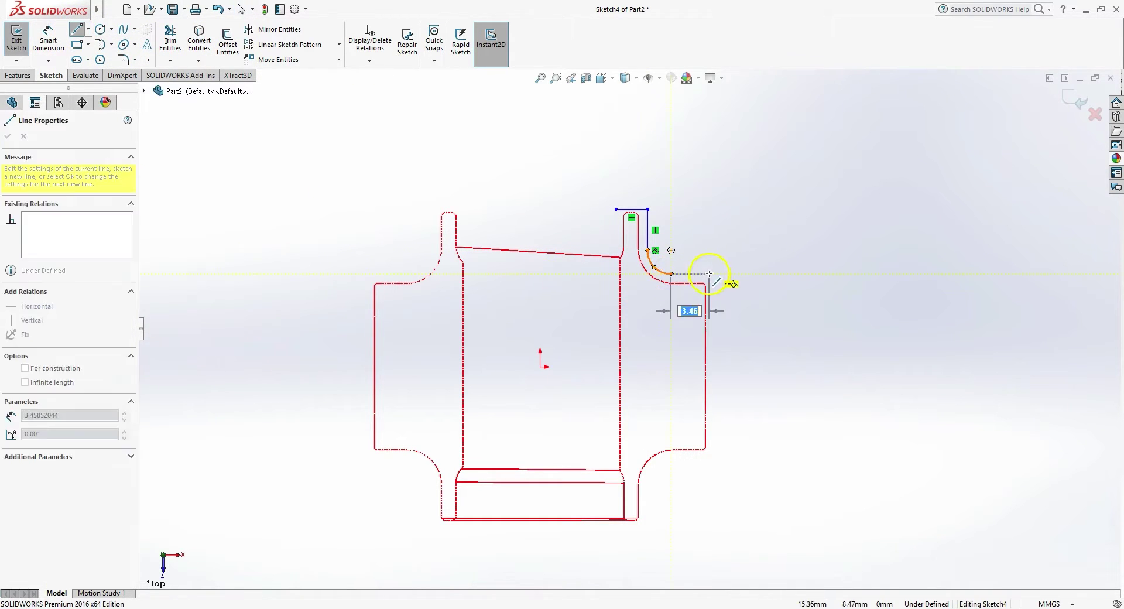
pyautogui.click(710, 273)
pyautogui.click(710, 453)
pyautogui.click(668, 453)
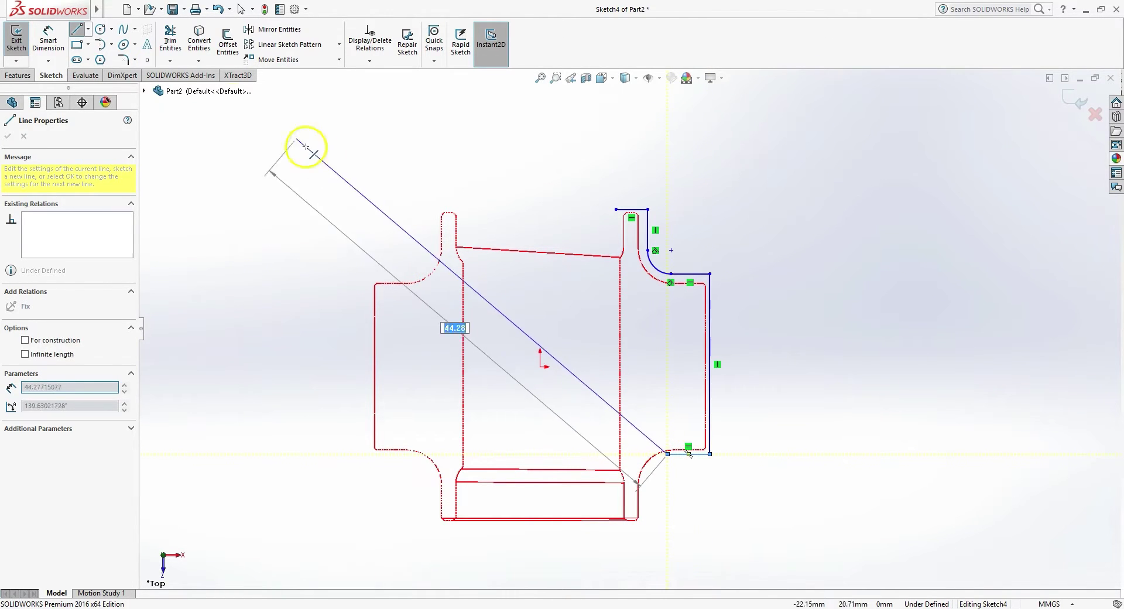
# Add a tangent arc along the lower-right shoulder curve and a vertical line from it to just below the lower collar
pyautogui.click(111, 44)
pyautogui.click(120, 73)
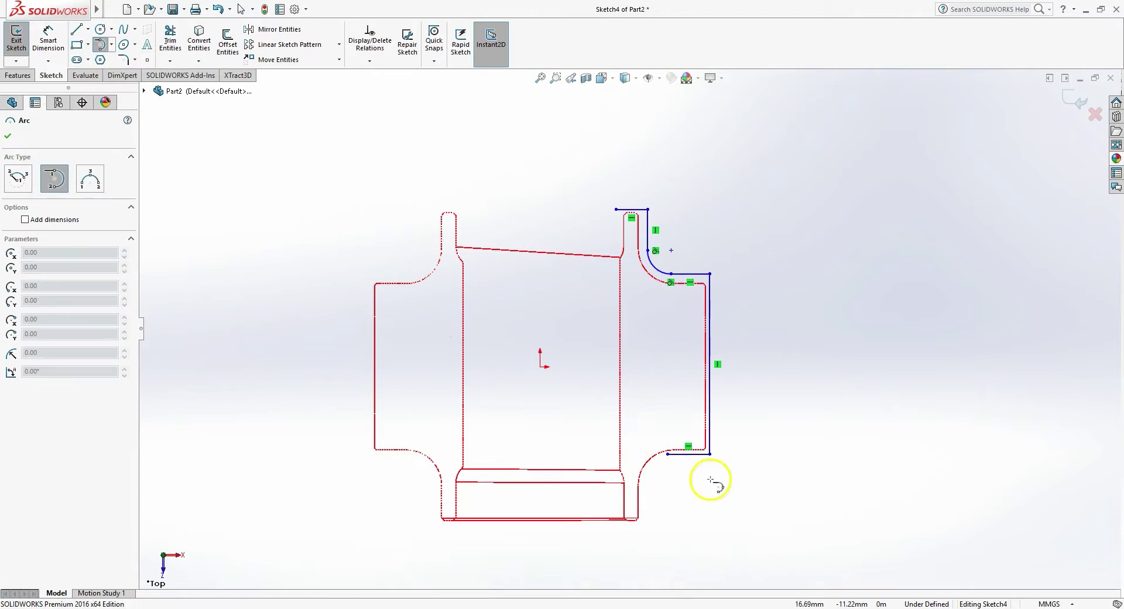
pyautogui.click(668, 454)
pyautogui.click(637, 484)
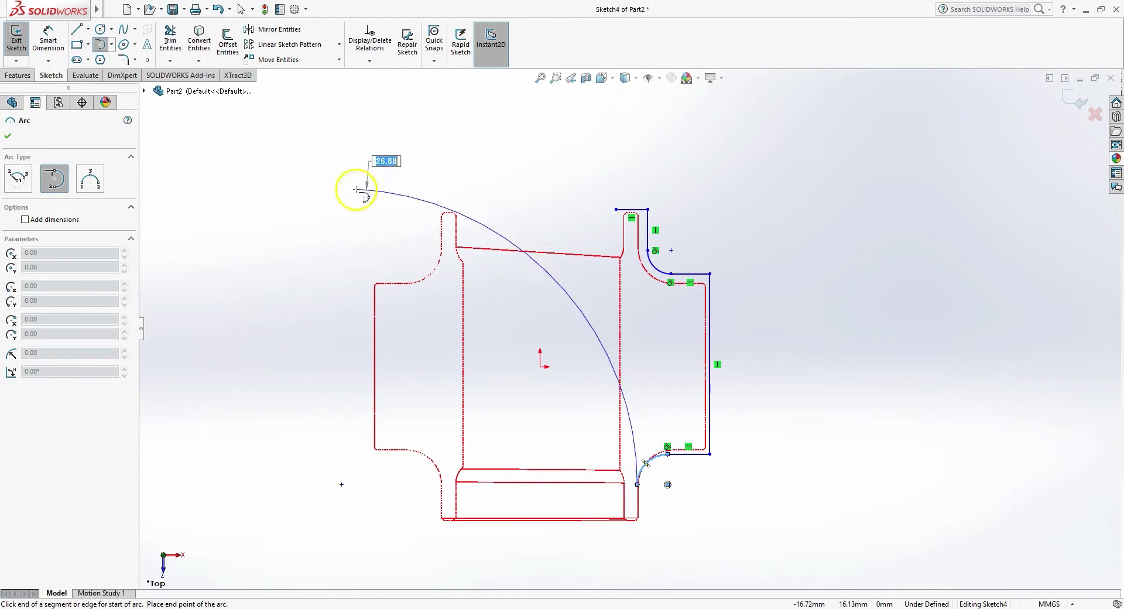
pyautogui.click(76, 29)
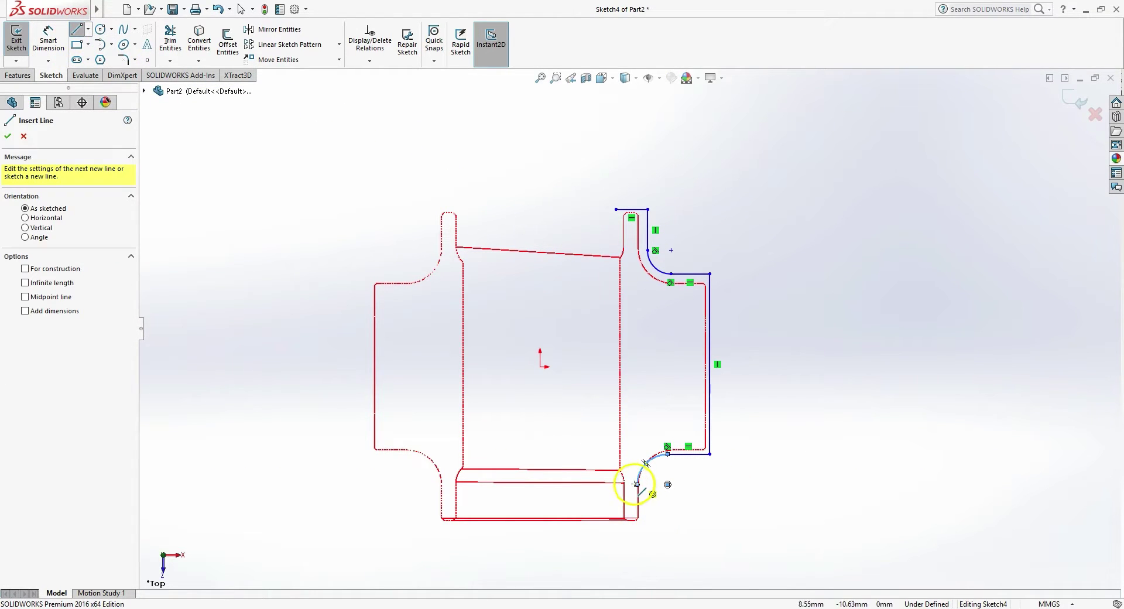
pyautogui.click(637, 484)
pyautogui.click(637, 534)
pyautogui.press('Escape')
# Draw a vertical line about 3.15 mm down from the open end of the top line and move it toward the upper-right collar's inner wall
pyautogui.scroll(-2, 681, 332)
pyautogui.scroll(-2, 681, 332)
pyautogui.scroll(4, 690, 209)
pyautogui.scroll(-3, 661, 191)
pyautogui.scroll(-2, 548, 205)
pyautogui.scroll(3, 587, 333)
pyautogui.scroll(2, 591, 322)
pyautogui.scroll(-4, 527, 328)
pyautogui.click(76, 29)
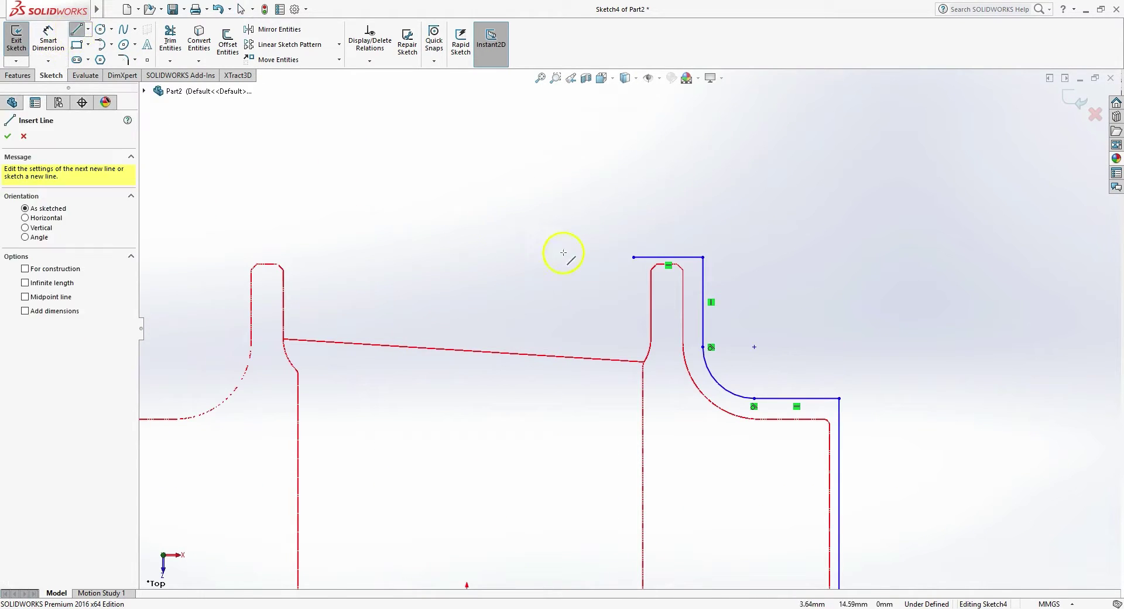
pyautogui.click(634, 257)
pyautogui.click(633, 333)
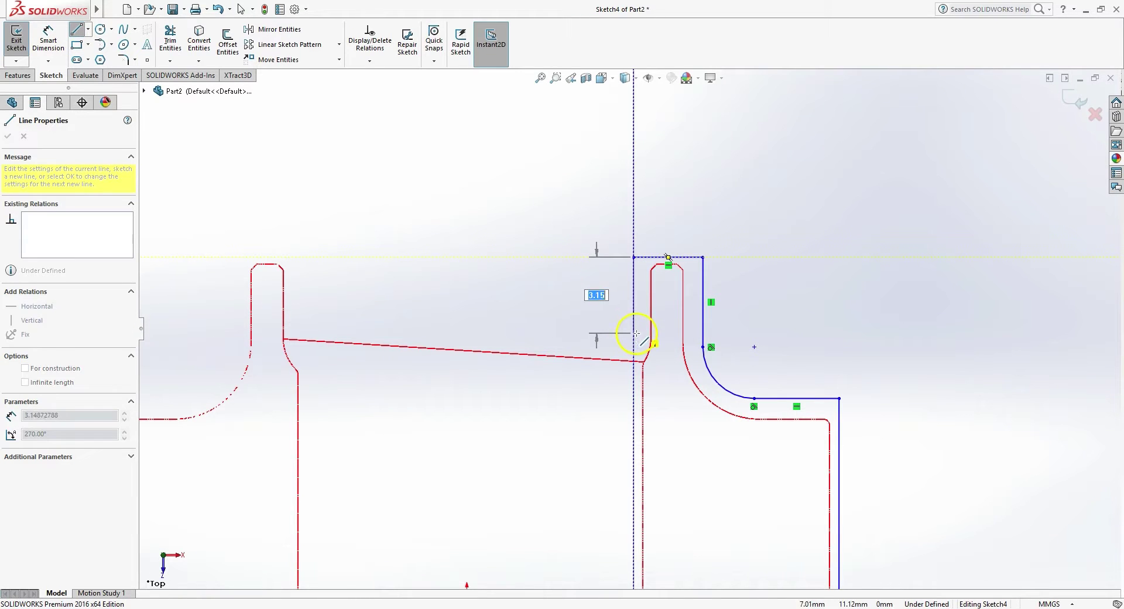
pyautogui.press('Escape')
pyautogui.moveTo(635, 310); pyautogui.dragTo(649, 313)
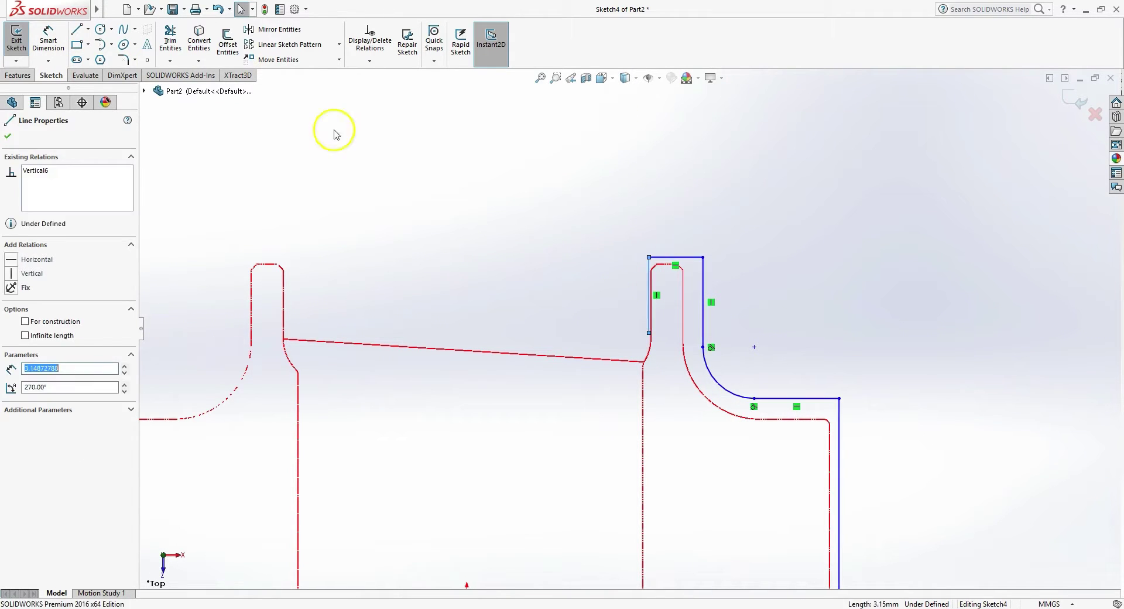
# Add a tangent arc from the inner wall line's lower end, curving inward past the slice's bore corner
pyautogui.click(100, 44)
pyautogui.click(649, 334)
pyautogui.click(633, 370)
pyautogui.scroll(5, 633, 370)
pyautogui.press('Escape')
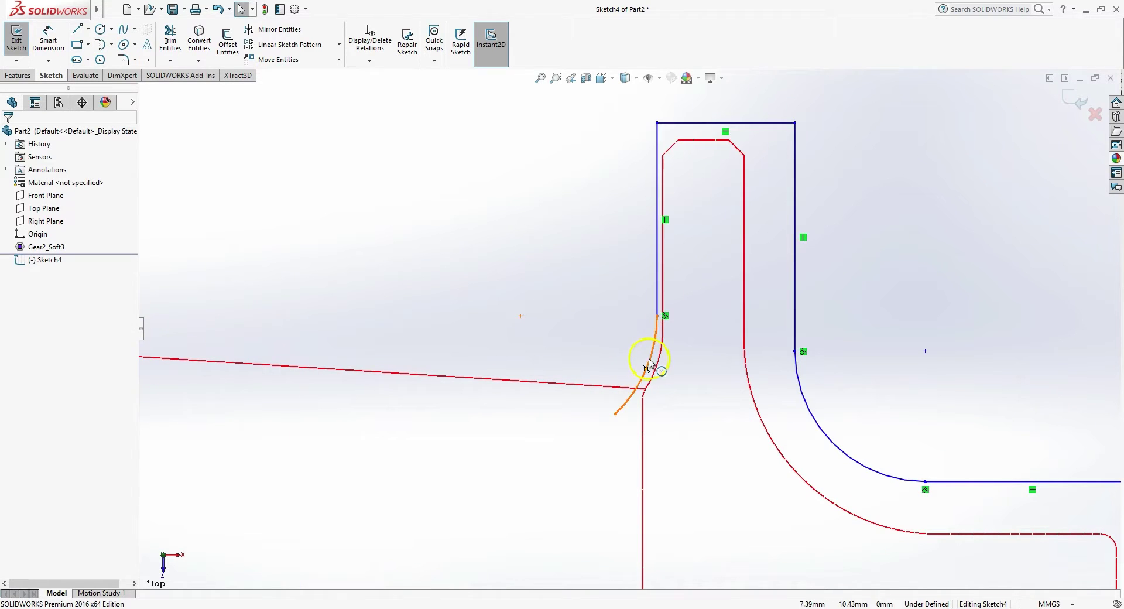
# Align the upper-right collar's inner wall line with the slice and reshape its tangent arc to follow the slice's curve at the bore corner
pyautogui.click(658, 314)
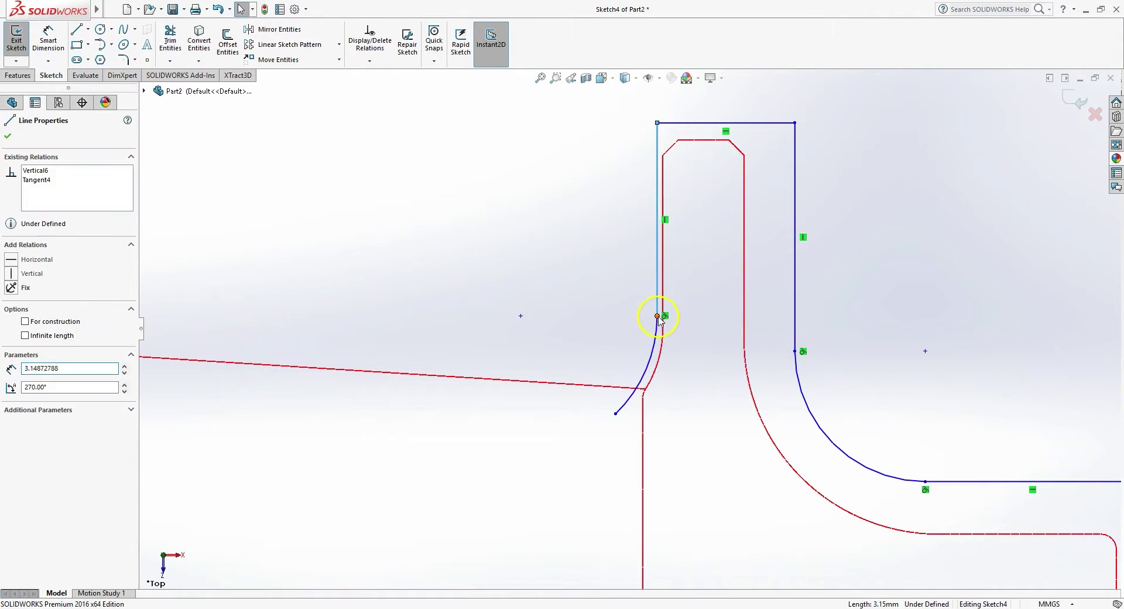
pyautogui.moveTo(657, 316)
pyautogui.mouseDown()
pyautogui.moveTo(672, 316)
pyautogui.moveTo(663, 317)
pyautogui.mouseUp()
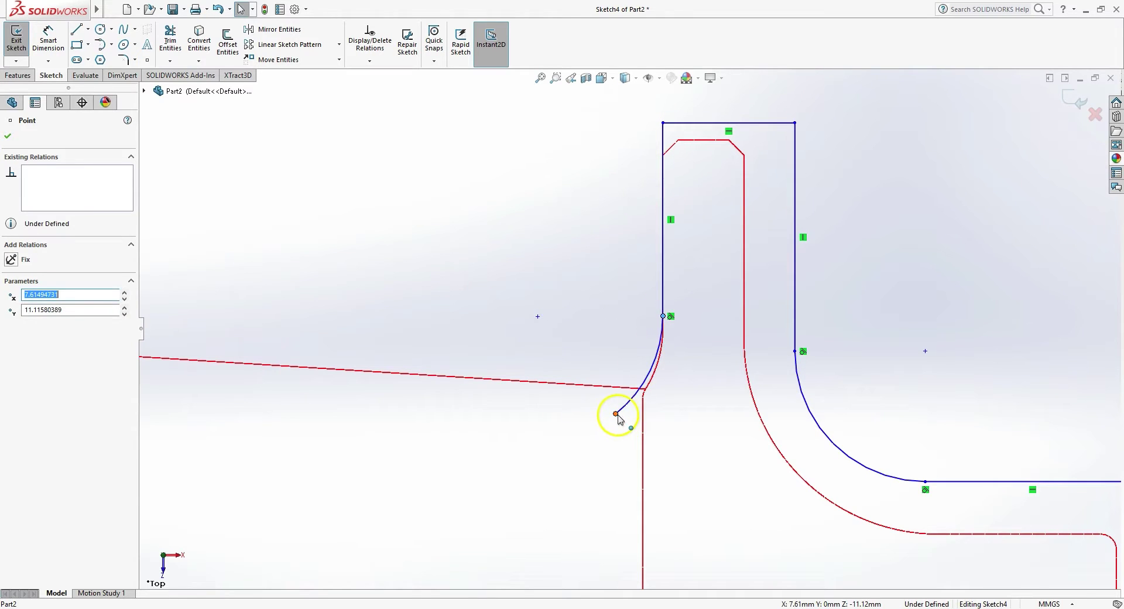
pyautogui.moveTo(617, 415); pyautogui.dragTo(599, 445)
pyautogui.click(663, 316)
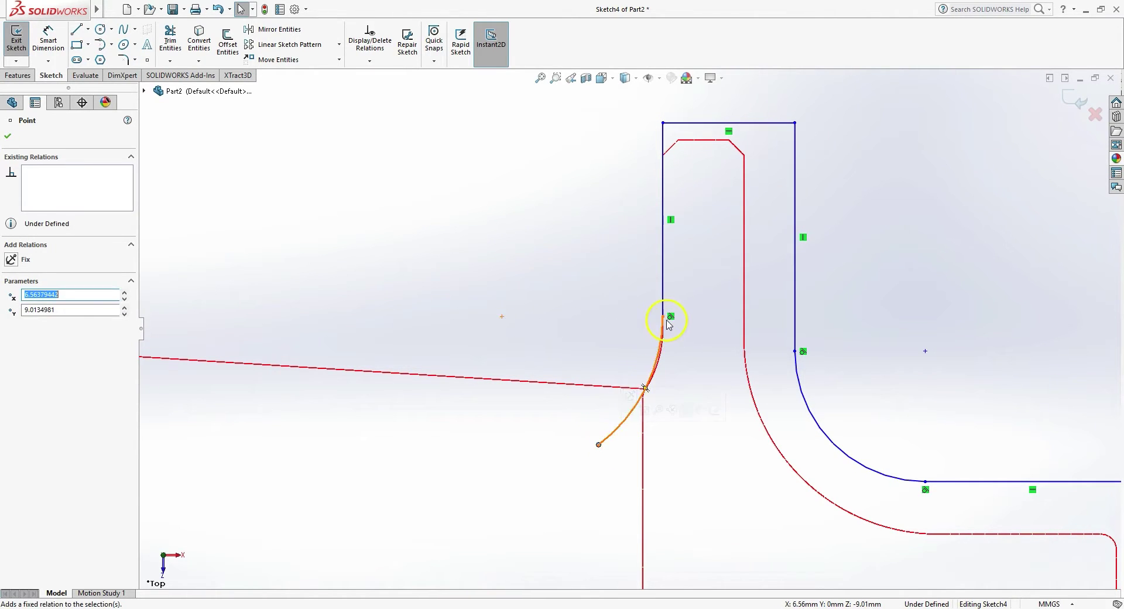
pyautogui.moveTo(664, 316); pyautogui.dragTo(663, 334)
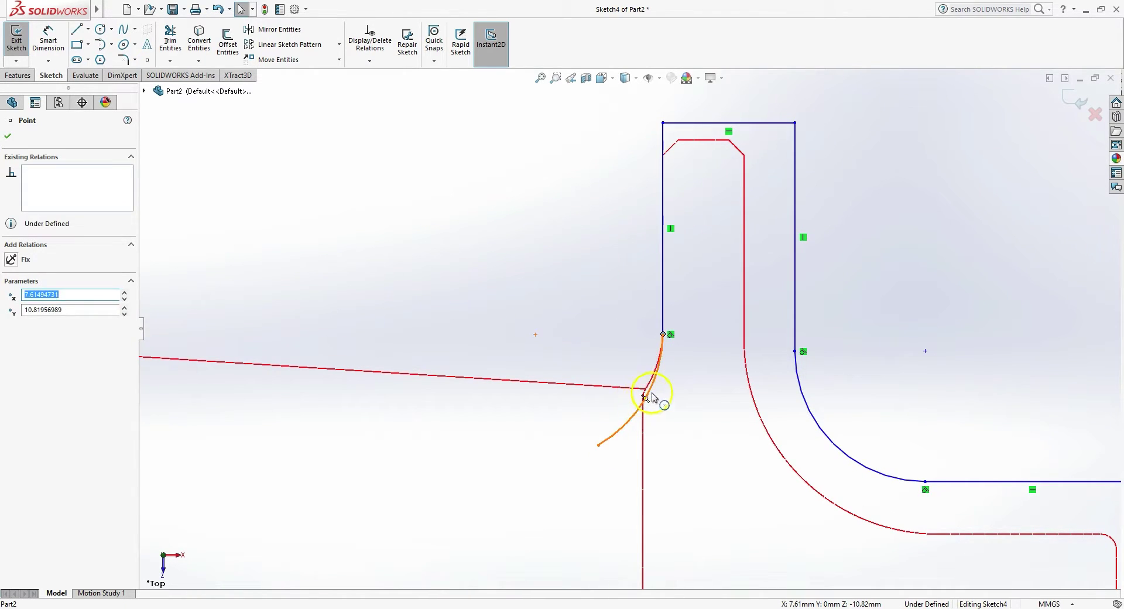
pyautogui.click(647, 390)
pyautogui.click(690, 467)
pyautogui.scroll(5, 627, 352)
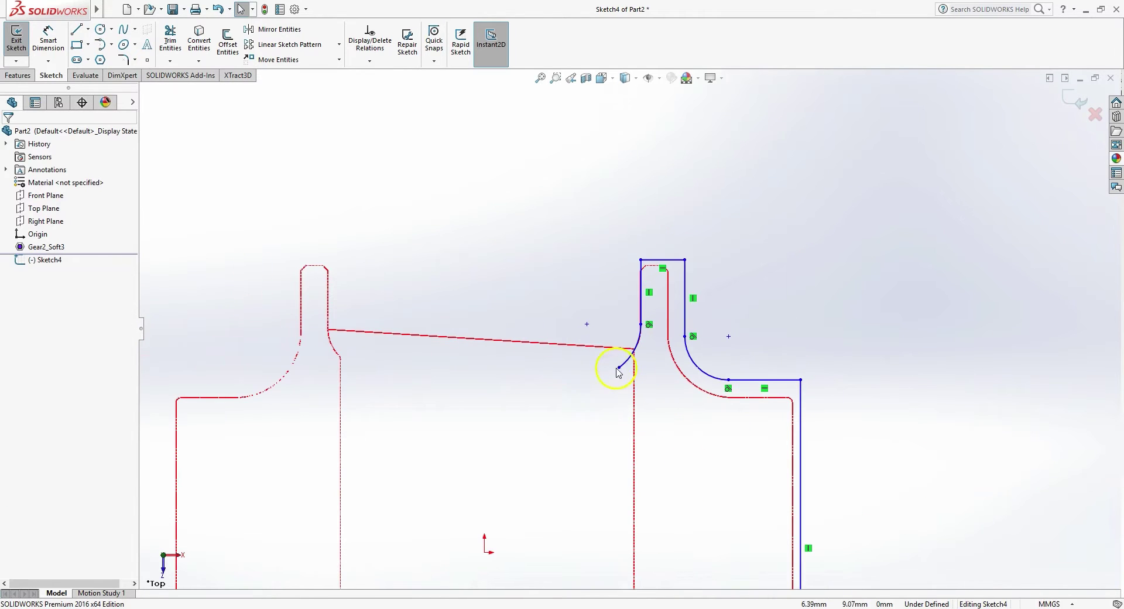
# Draw a vertical line inside the bore from the upper arc's open end down to near the slice's lower bore corner
pyautogui.scroll(6, 615, 293)
pyautogui.scroll(-4, 601, 351)
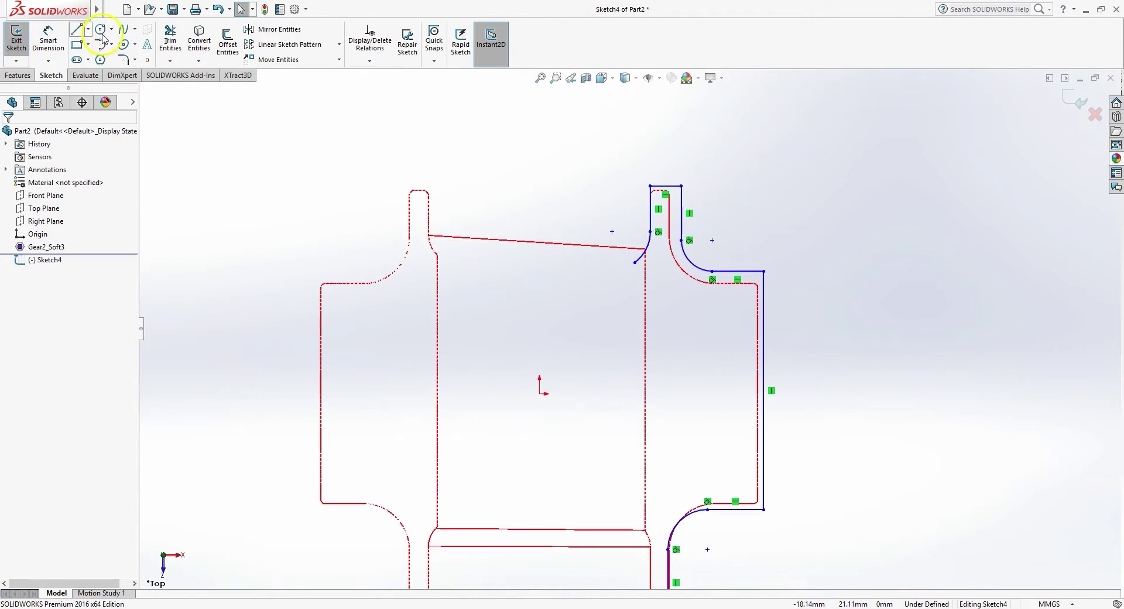
pyautogui.click(77, 29)
pyautogui.click(635, 262)
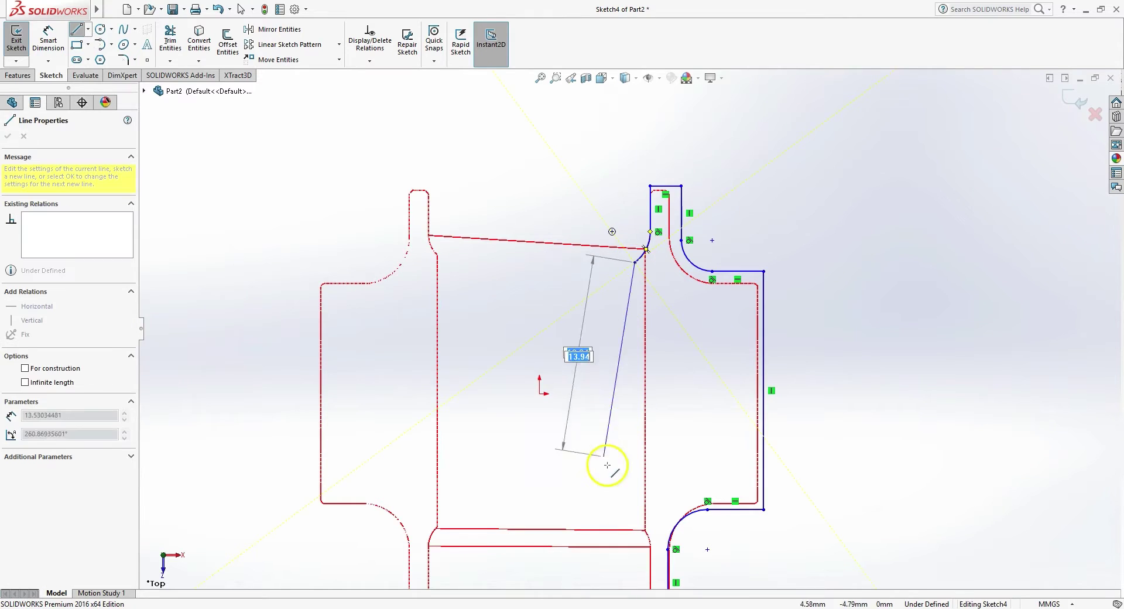
pyautogui.click(634, 521)
pyautogui.scroll(-2, 626, 529)
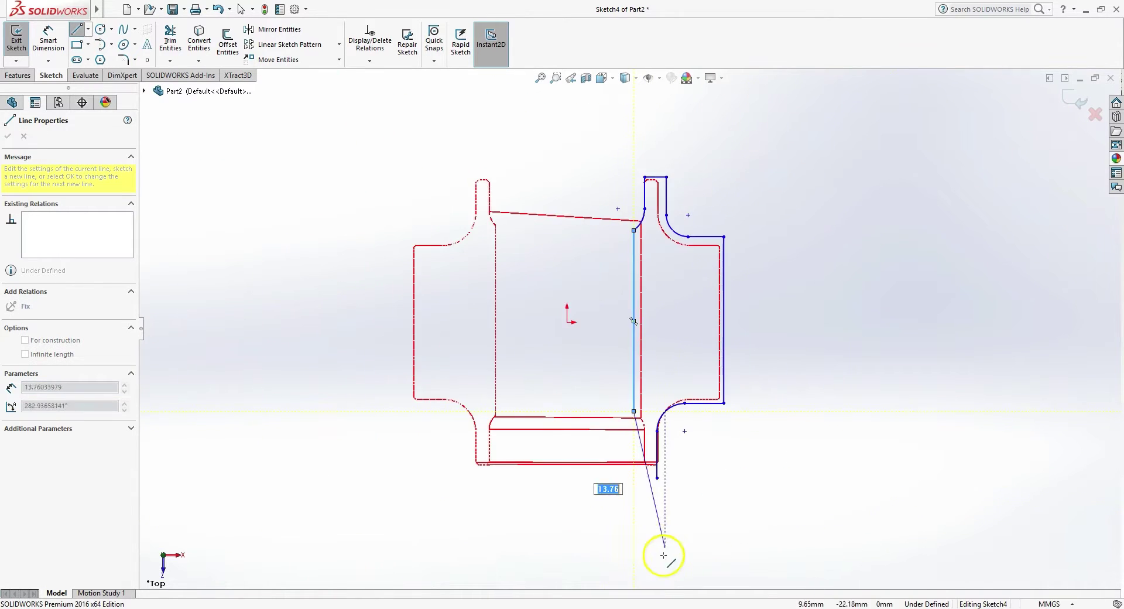
pyautogui.scroll(5, 624, 526)
pyautogui.press('Escape')
# Outline the lower collar with a horizontal line about 1.49 mm inward and a vertical line up, aligned with the slice's inner wall
pyautogui.scroll(-4, 644, 476)
pyautogui.click(88, 31)
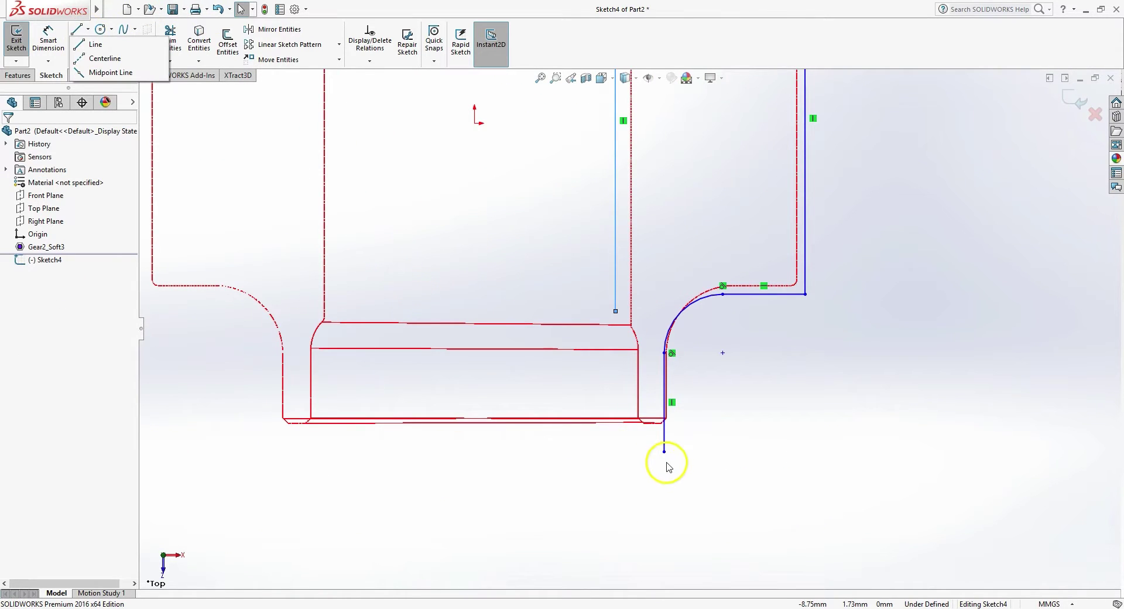
pyautogui.click(76, 29)
pyautogui.click(664, 451)
pyautogui.click(631, 451)
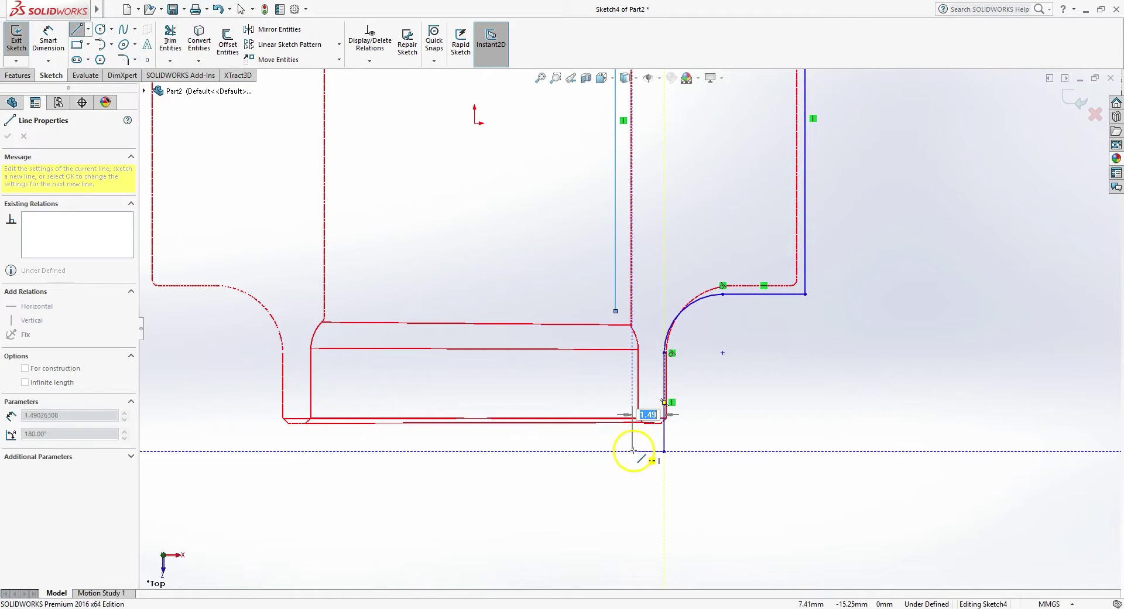
pyautogui.click(632, 352)
pyautogui.press('Escape')
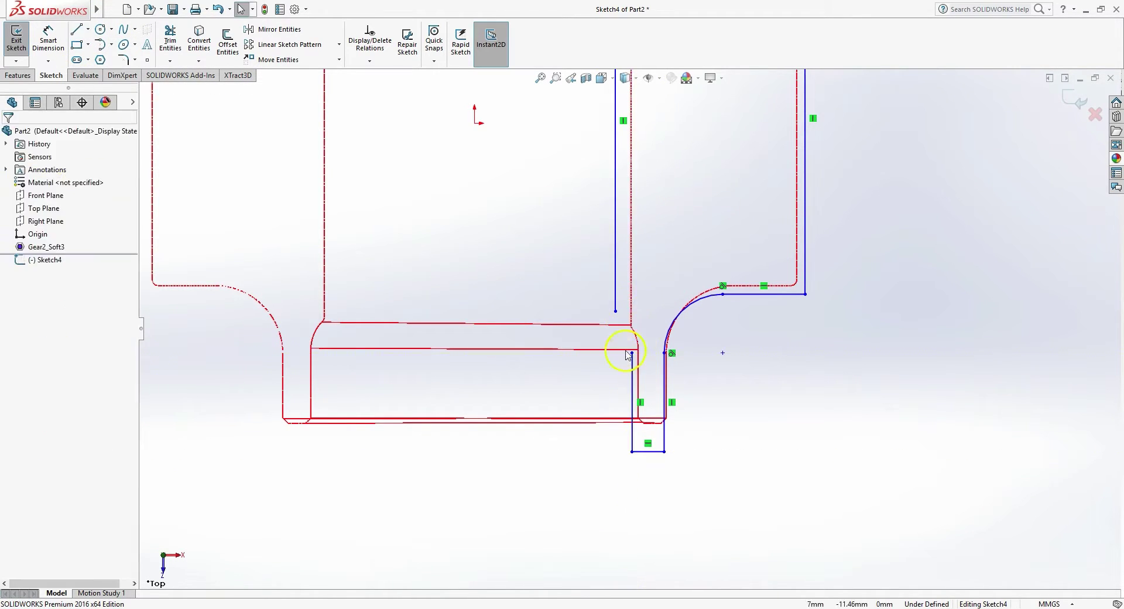
pyautogui.scroll(-5, 624, 374)
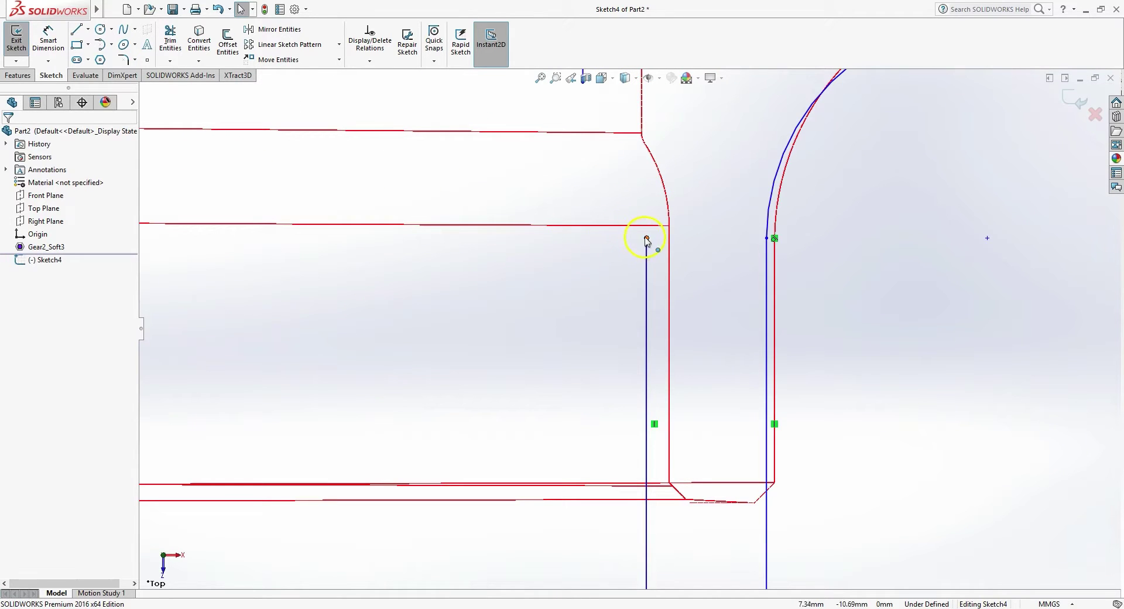
pyautogui.moveTo(647, 239); pyautogui.dragTo(669, 238)
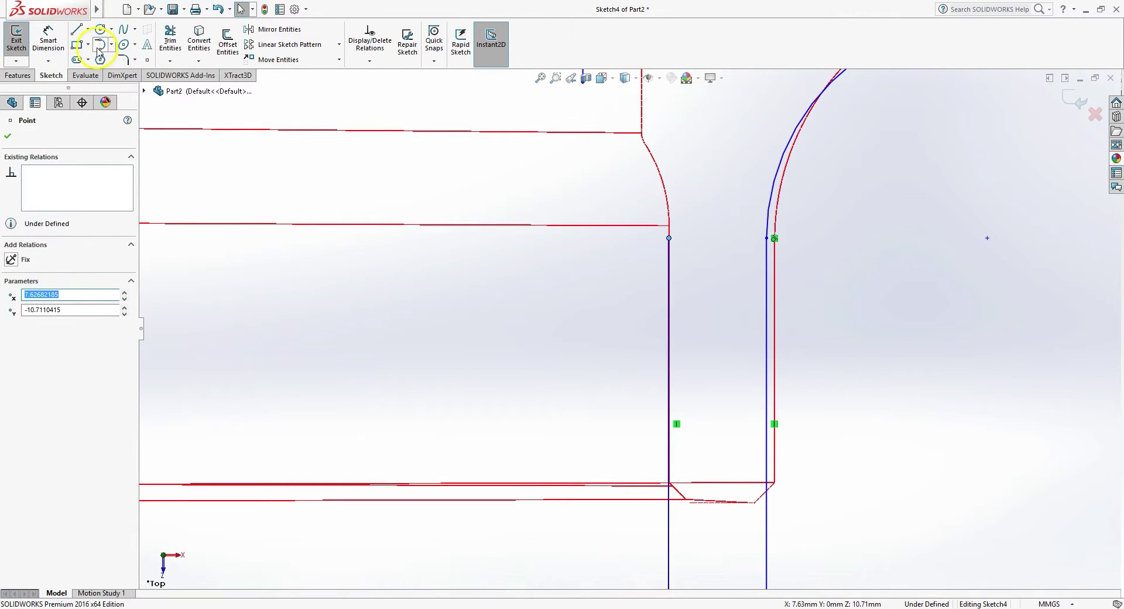
# Add a tangent arc joining the lower collar's inner wall to the bore line, and adjust it to the slice's curve
pyautogui.click(100, 45)
pyautogui.click(669, 237)
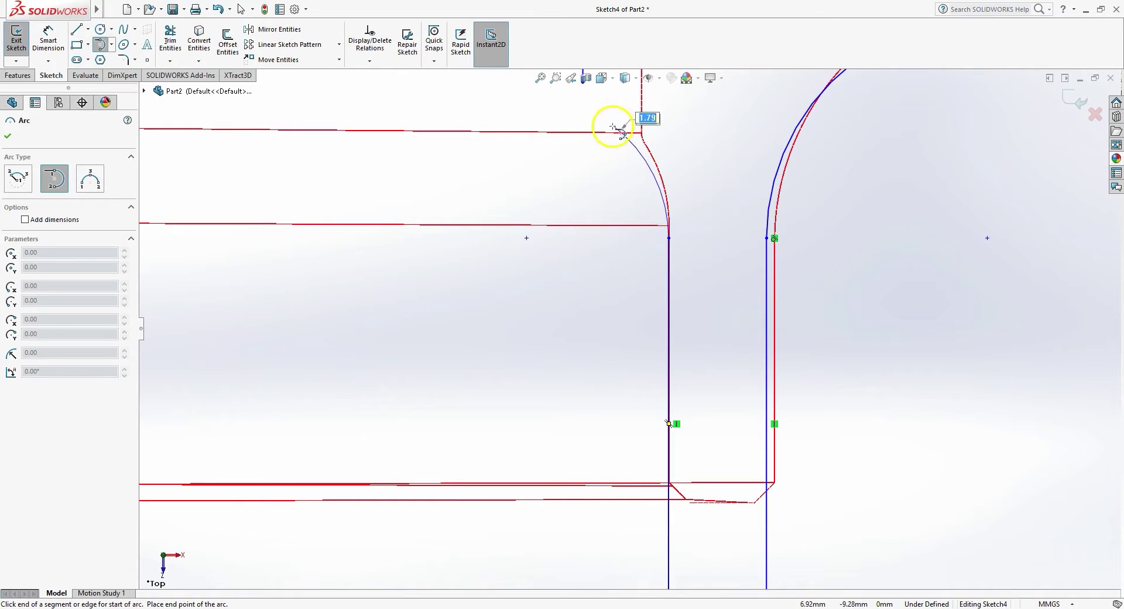
pyautogui.click(584, 91)
pyautogui.press('Escape')
pyautogui.moveTo(647, 154); pyautogui.dragTo(651, 152)
pyautogui.click(708, 176)
pyautogui.scroll(7, 702, 186)
pyautogui.scroll(-4, 700, 188)
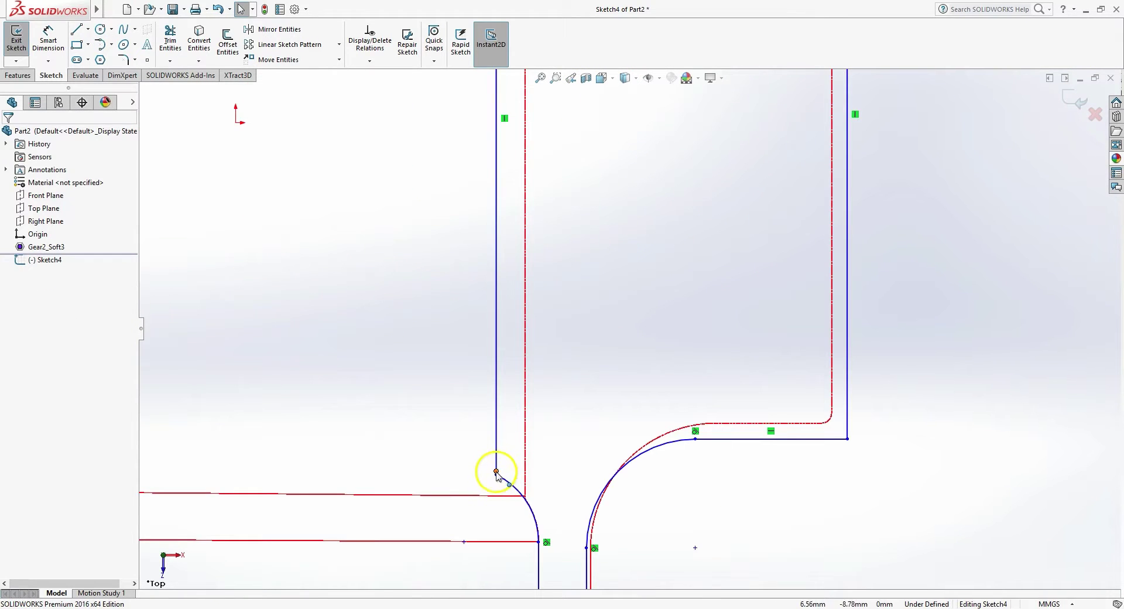
pyautogui.moveTo(496, 471)
pyautogui.mouseDown()
pyautogui.moveTo(498, 488)
pyautogui.moveTo(497, 475)
pyautogui.mouseUp()
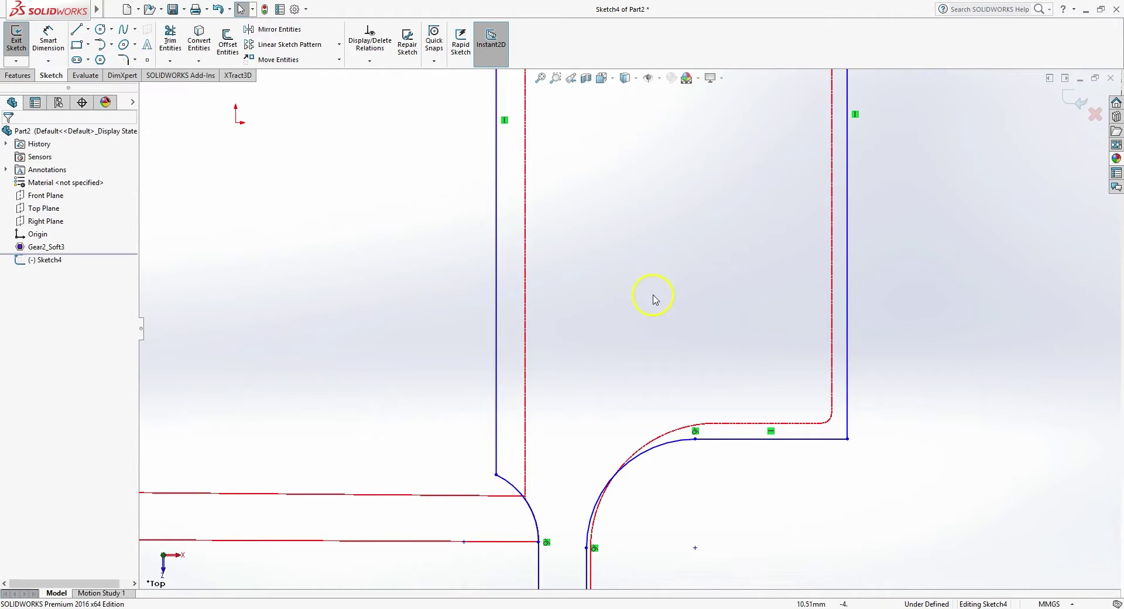
# Move the lower collar's outer wall line onto the slice and raise its end line to the slice's lower edge
pyautogui.scroll(4, 651, 316)
pyautogui.scroll(-4, 643, 168)
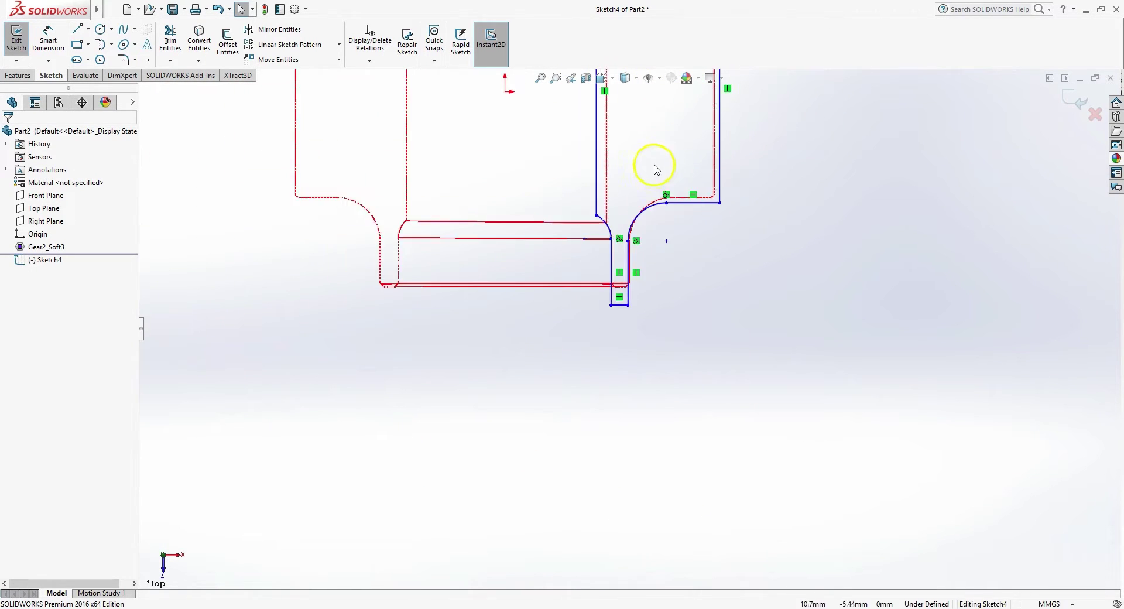
pyautogui.scroll(-4, 656, 172)
pyautogui.scroll(8, 685, 217)
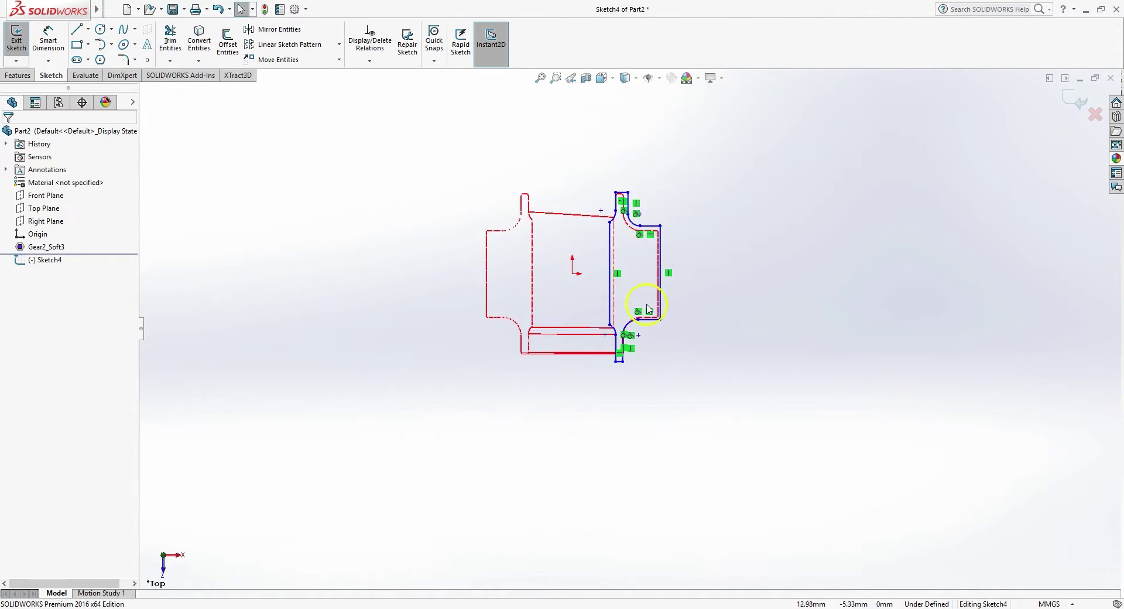
pyautogui.scroll(-8, 643, 312)
pyautogui.moveTo(660, 251)
pyautogui.mouseDown()
pyautogui.moveTo(682, 238)
pyautogui.moveTo(669, 240)
pyautogui.mouseUp()
pyautogui.moveTo(652, 388); pyautogui.dragTo(653, 334)
pyautogui.click(807, 232)
pyautogui.scroll(5, 811, 229)
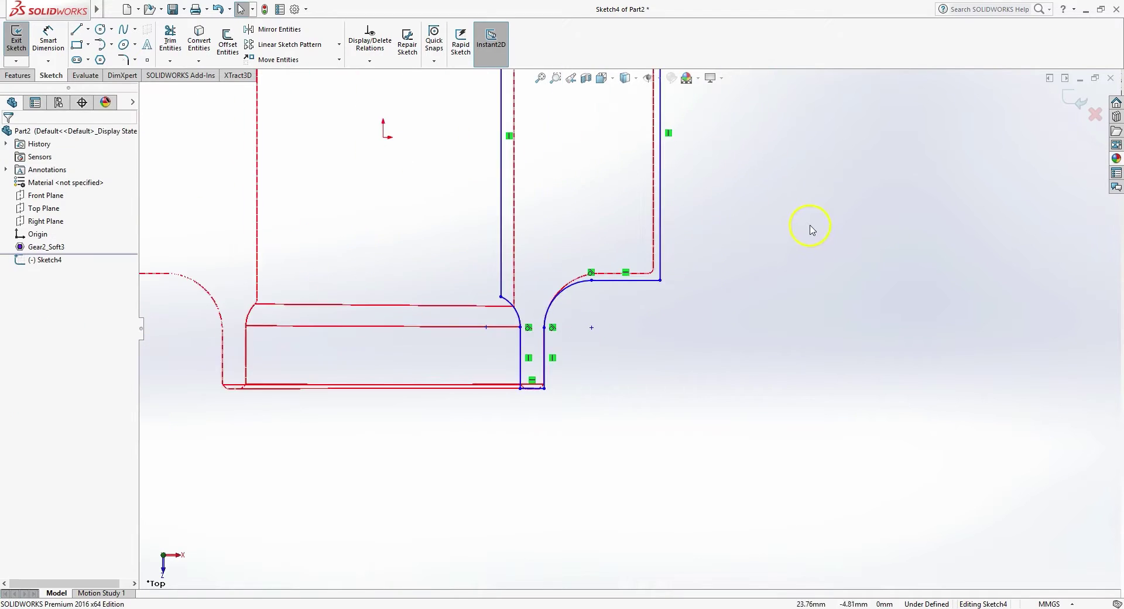
# Move the profile's long outer vertical line inward, close to the slice's outer edge
pyautogui.scroll(-3, 726, 170)
pyautogui.moveTo(622, 232); pyautogui.dragTo(612, 228)
pyautogui.click(682, 248)
pyautogui.scroll(3, 688, 316)
pyautogui.scroll(-2, 641, 190)
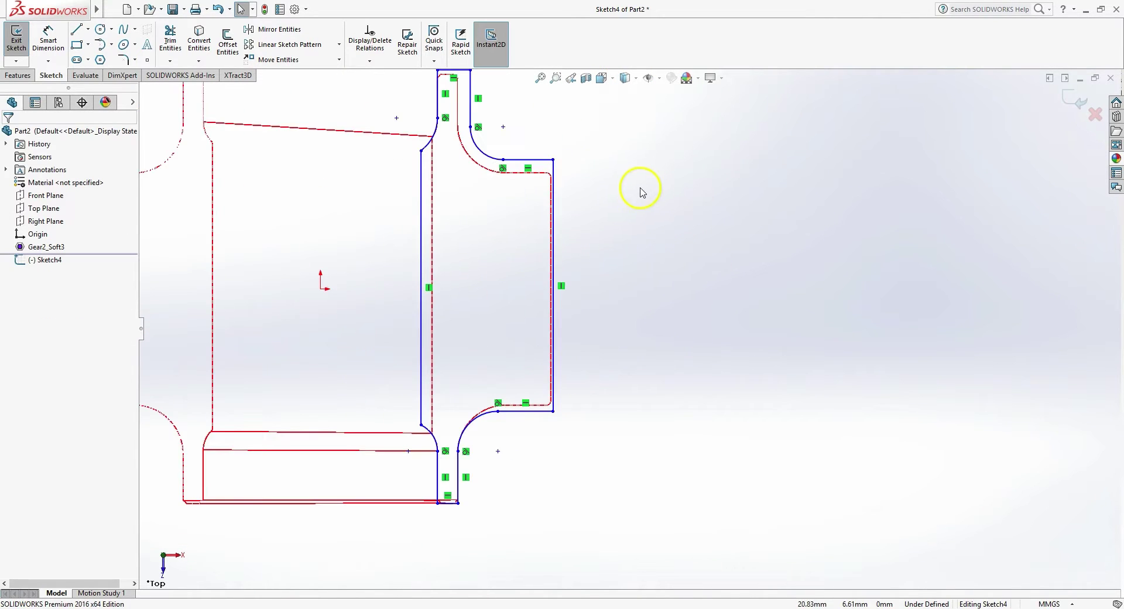
# Fit the profile's long outer vertical line to the mesh slice with XTract3D's Fit
pyautogui.click(238, 75)
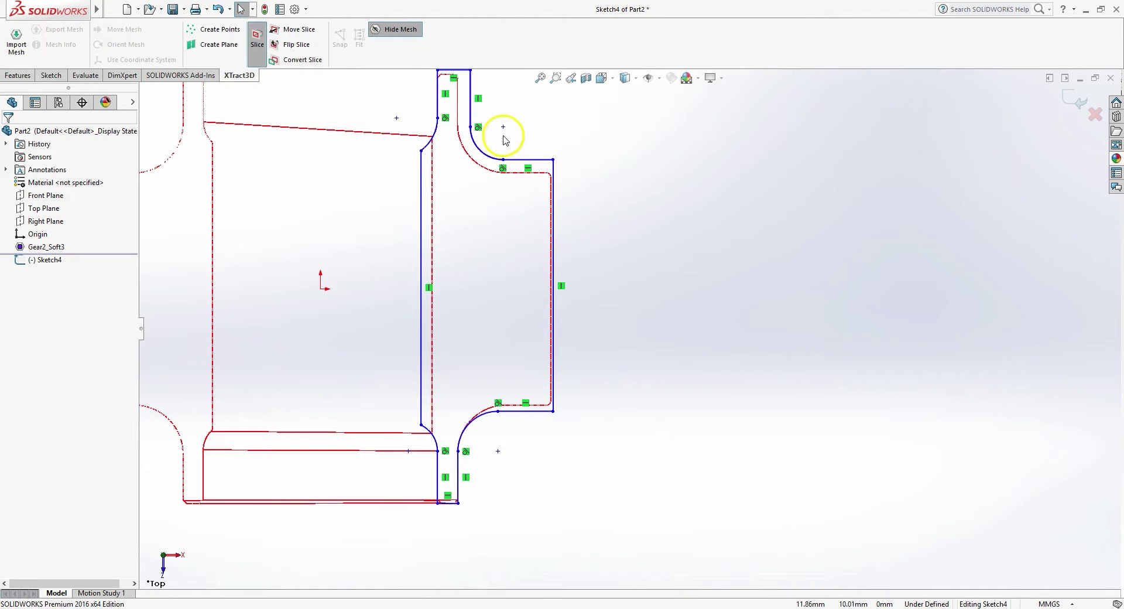
pyautogui.click(552, 227)
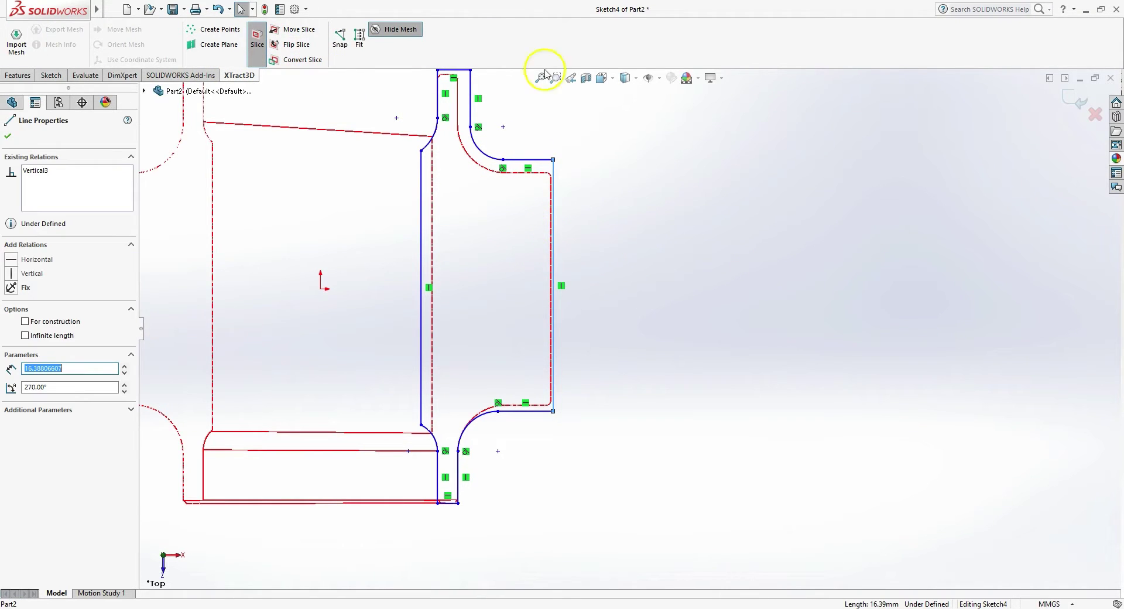
pyautogui.click(358, 37)
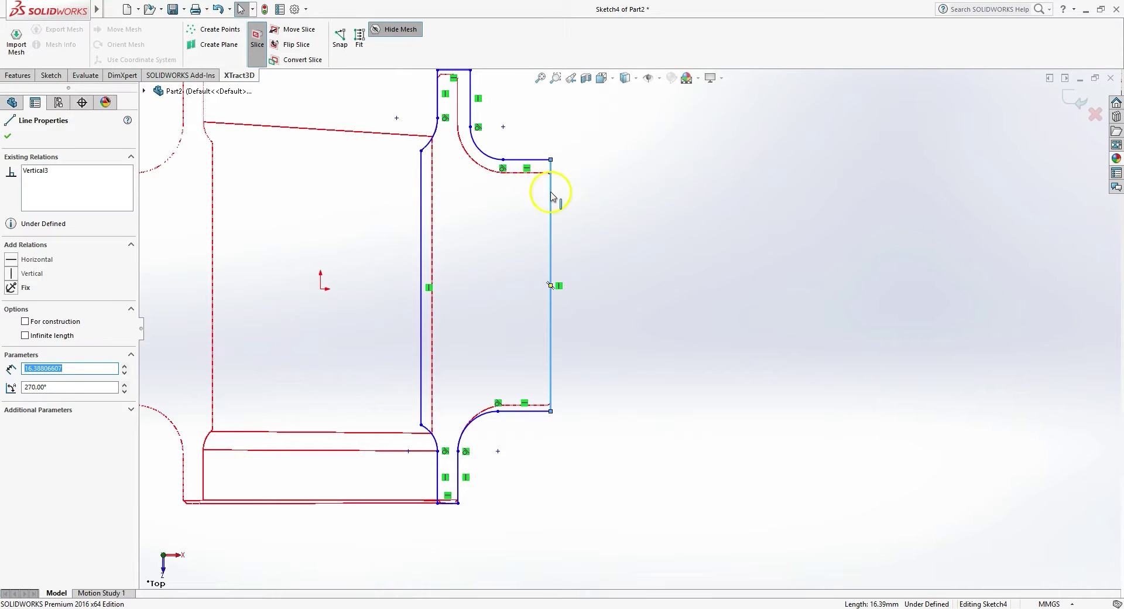
pyautogui.scroll(-8, 581, 207)
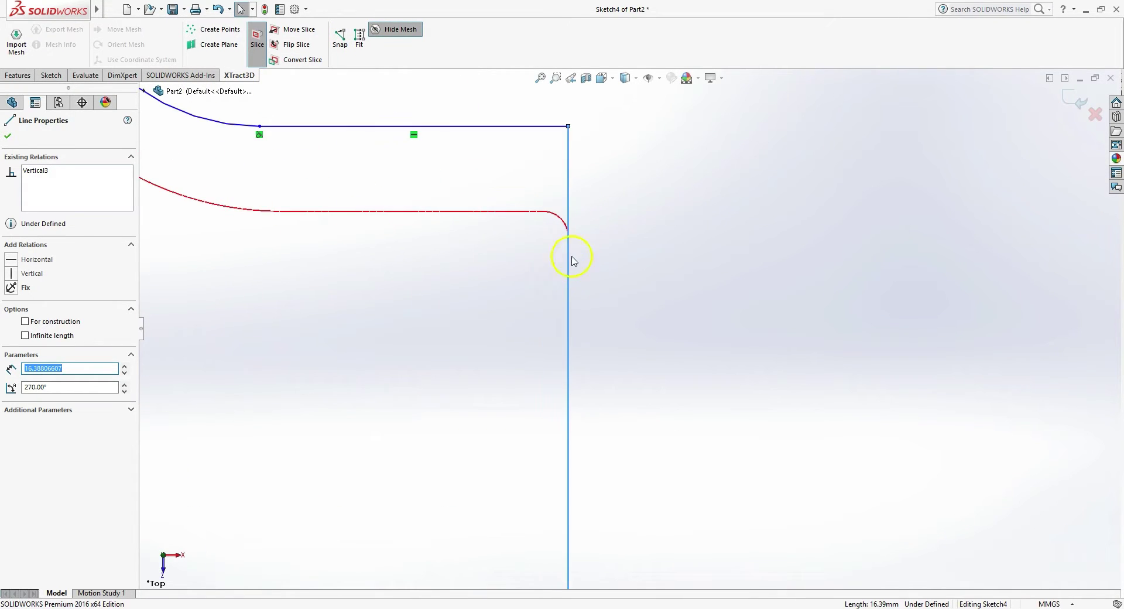
pyautogui.click(473, 309)
pyautogui.scroll(5, 396, 301)
# Move the upper-right shoulder's horizontal line down close to the slice and apply Fit to it
pyautogui.scroll(-5, 733, 324)
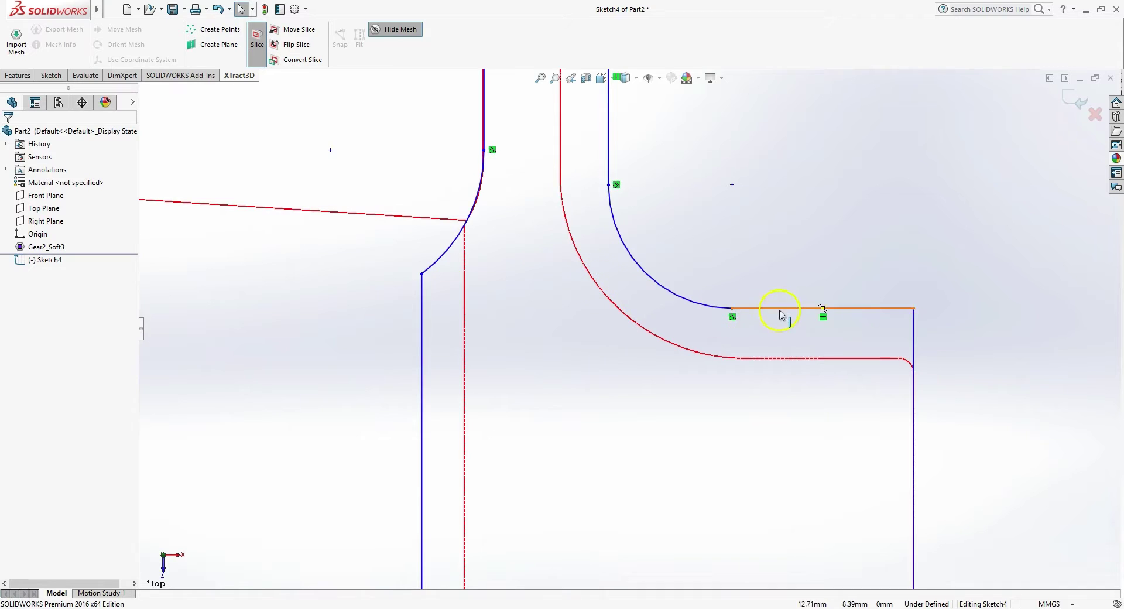
pyautogui.moveTo(780, 314); pyautogui.dragTo(781, 361)
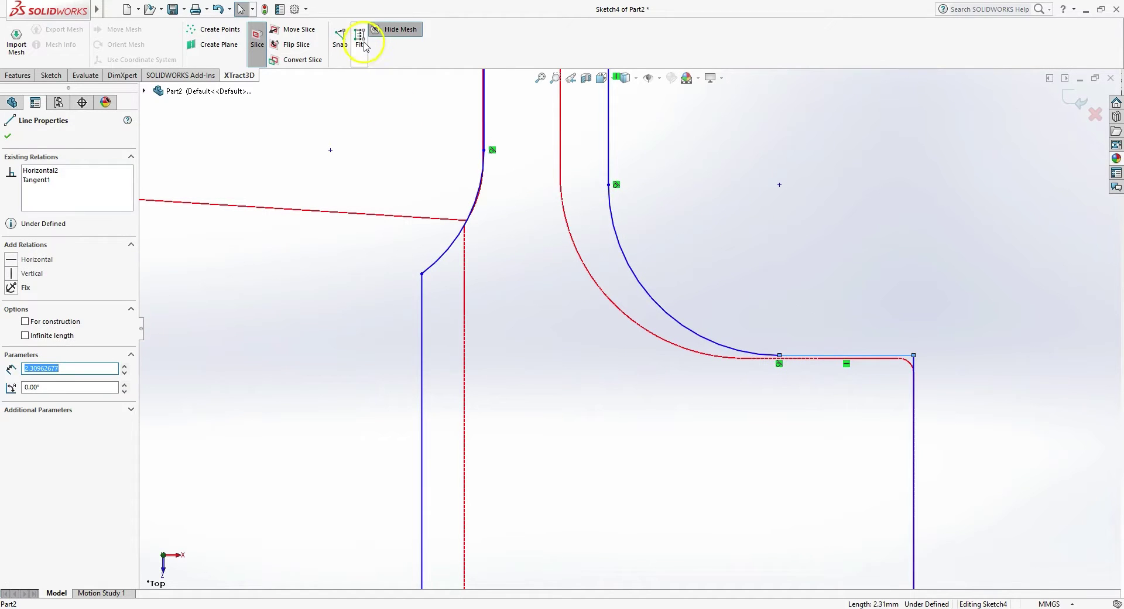
pyautogui.click(724, 223)
pyautogui.click(804, 355)
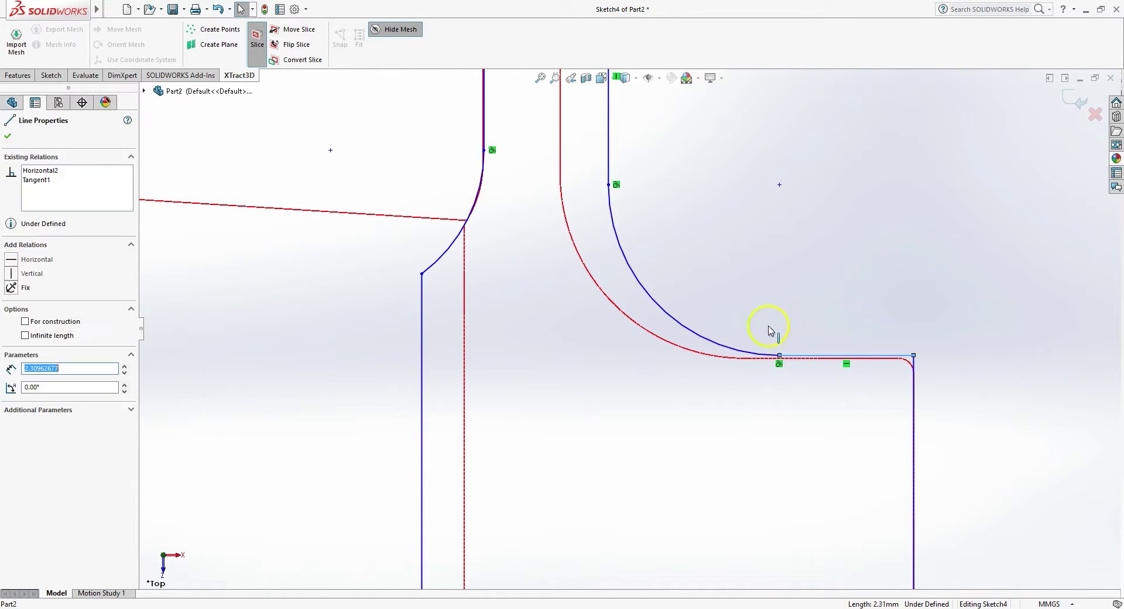
pyautogui.click(359, 39)
pyautogui.click(701, 222)
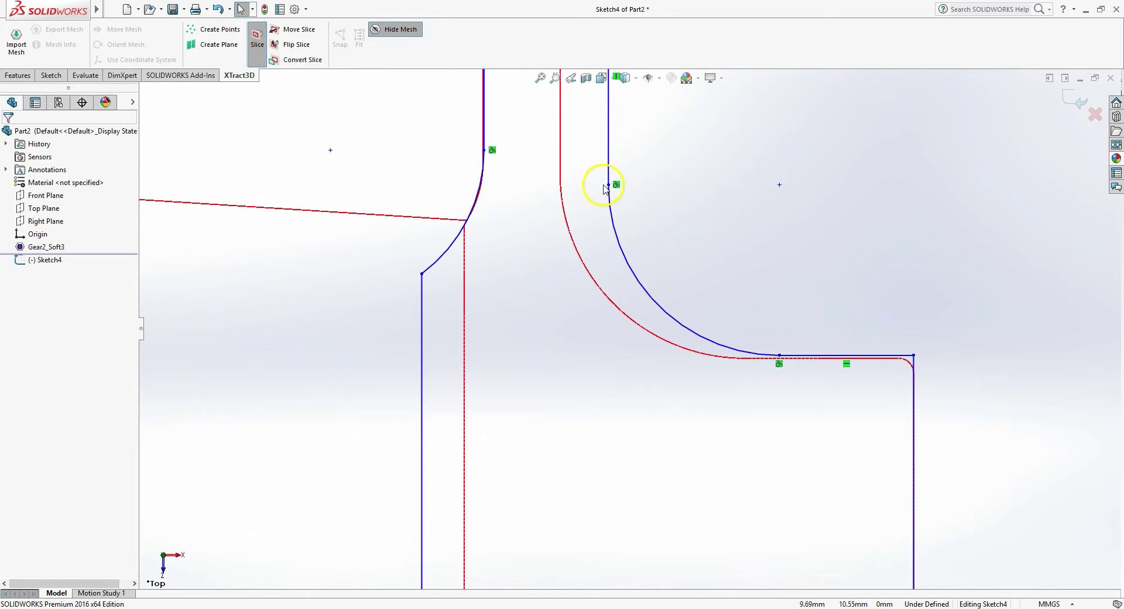
# Move the upper collar's outer wall line inward to the slice and reshape the adjoining shoulder arc to match the slice's curve
pyautogui.moveTo(611, 176); pyautogui.dragTo(563, 174)
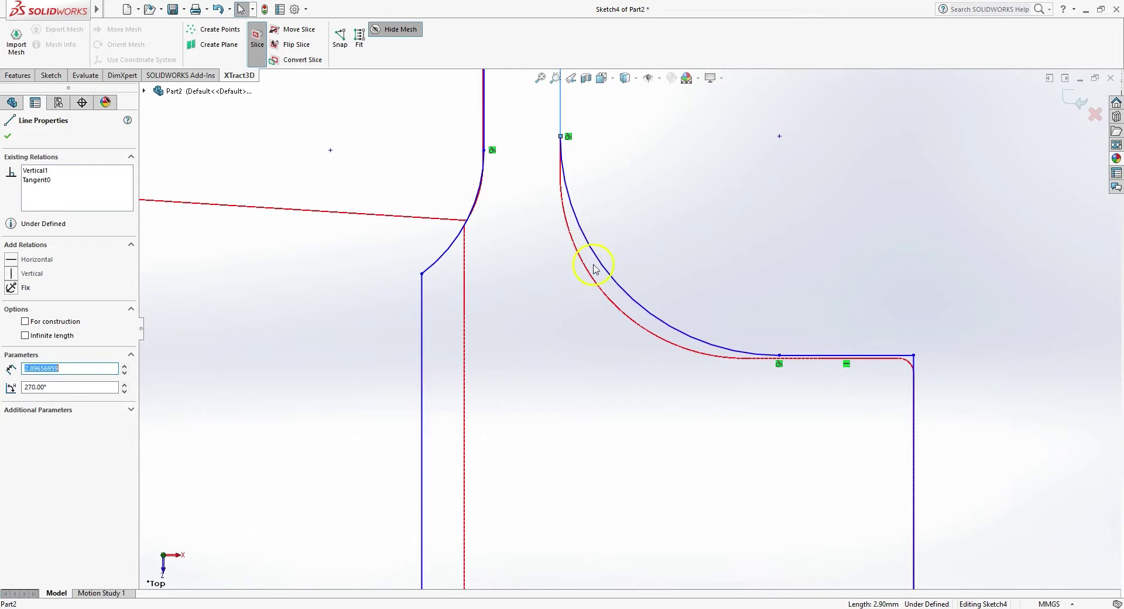
pyautogui.moveTo(629, 291)
pyautogui.mouseDown()
pyautogui.moveTo(615, 322)
pyautogui.moveTo(622, 313)
pyautogui.mouseUp()
pyautogui.click(750, 219)
pyautogui.scroll(4, 702, 216)
pyautogui.scroll(-2, 527, 212)
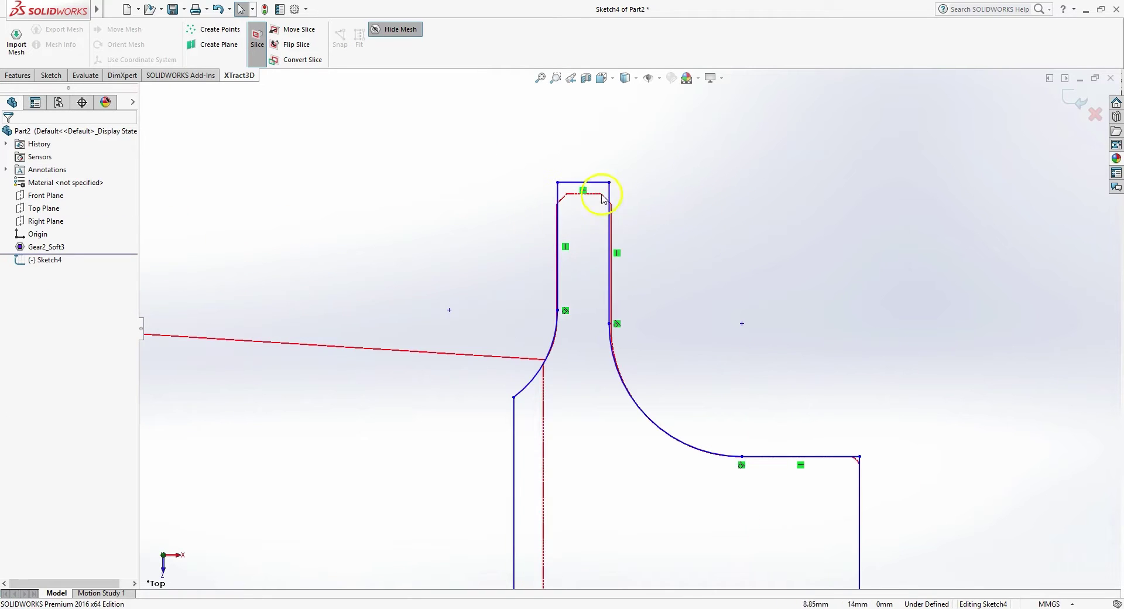
# Fit the upper collar's outer vertical wall line to the mesh slice
pyautogui.click(610, 192)
pyautogui.click(359, 39)
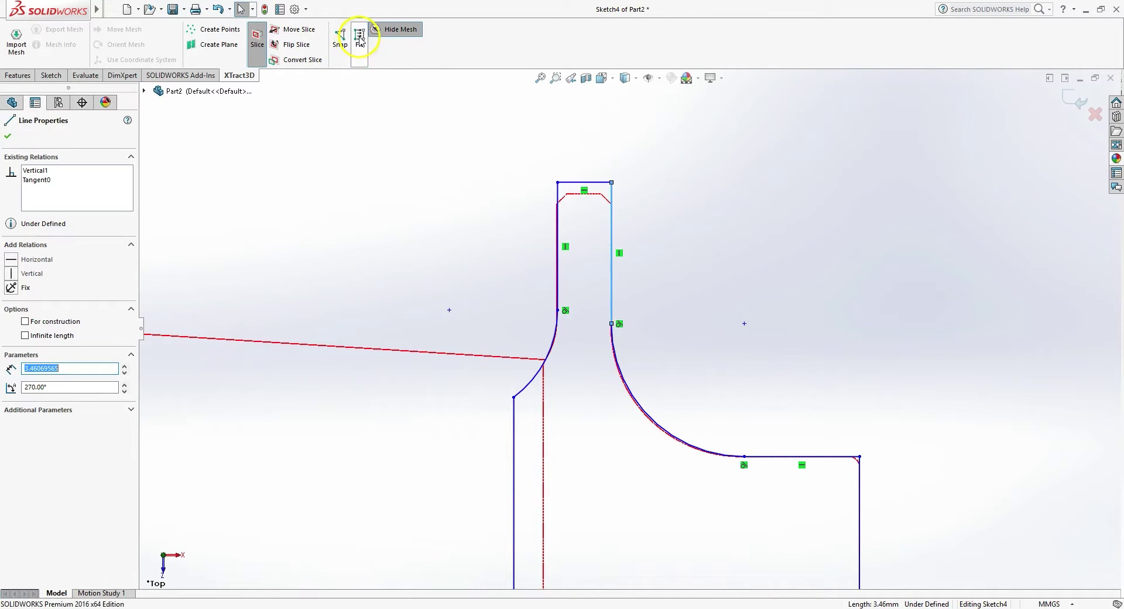
pyautogui.click(732, 241)
pyautogui.scroll(-2, 715, 331)
pyautogui.scroll(4, 595, 213)
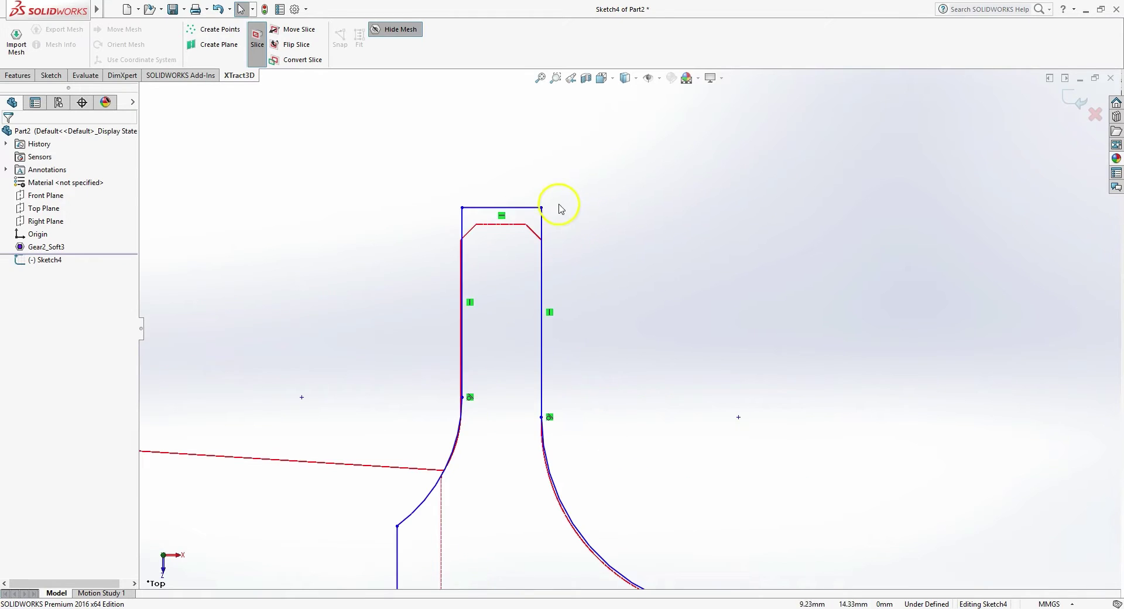
# Lower the upper collar's top line onto the slice's top edge and fit it to the mesh slice
pyautogui.moveTo(521, 211); pyautogui.dragTo(506, 226)
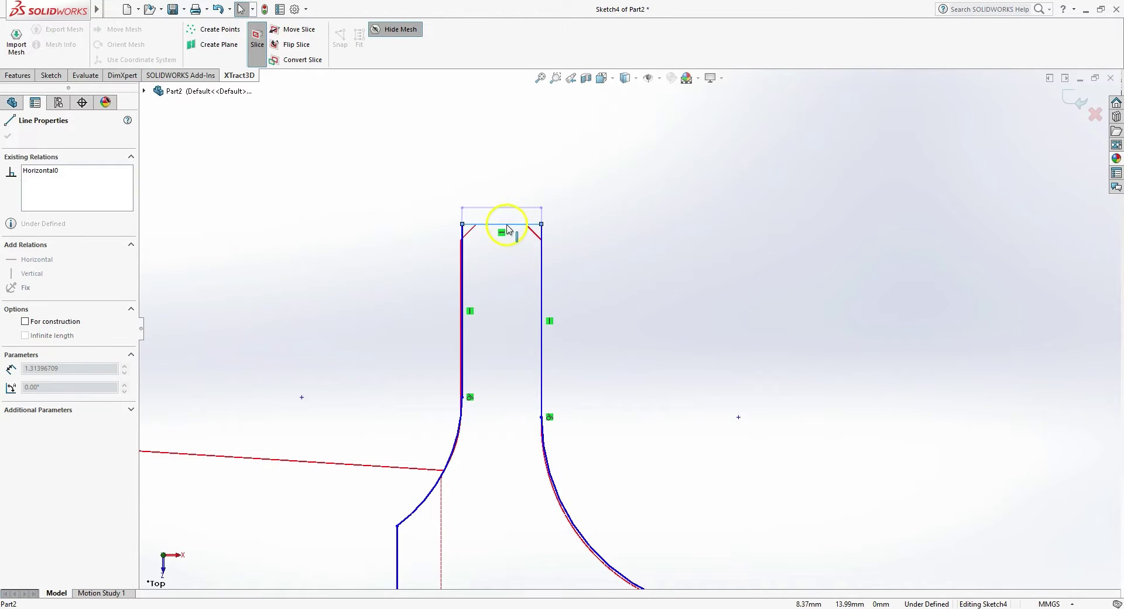
pyautogui.click(507, 230)
pyautogui.click(359, 39)
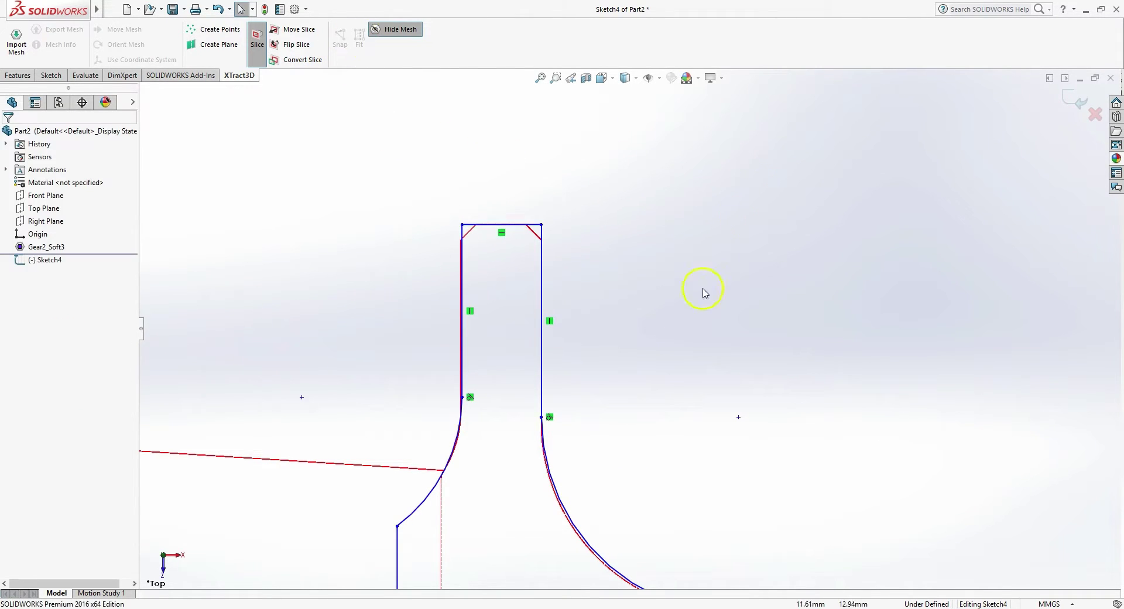
pyautogui.click(491, 205)
pyautogui.moveTo(490, 205); pyautogui.dragTo(514, 203)
pyautogui.click(729, 372)
pyautogui.scroll(8, 735, 376)
pyautogui.scroll(-5, 706, 392)
pyautogui.scroll(6, 706, 395)
pyautogui.scroll(-6, 522, 401)
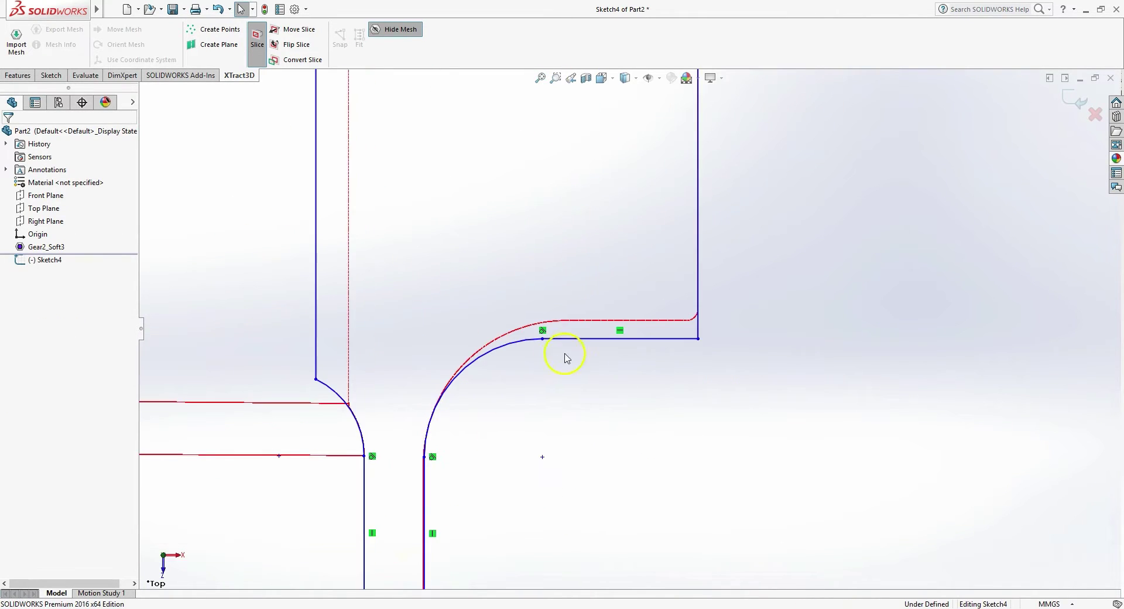
# Move the lower-right shoulder's horizontal line up onto the mesh slice's edge
pyautogui.moveTo(575, 345); pyautogui.dragTo(576, 322)
pyautogui.click(580, 258)
pyautogui.scroll(8, 580, 263)
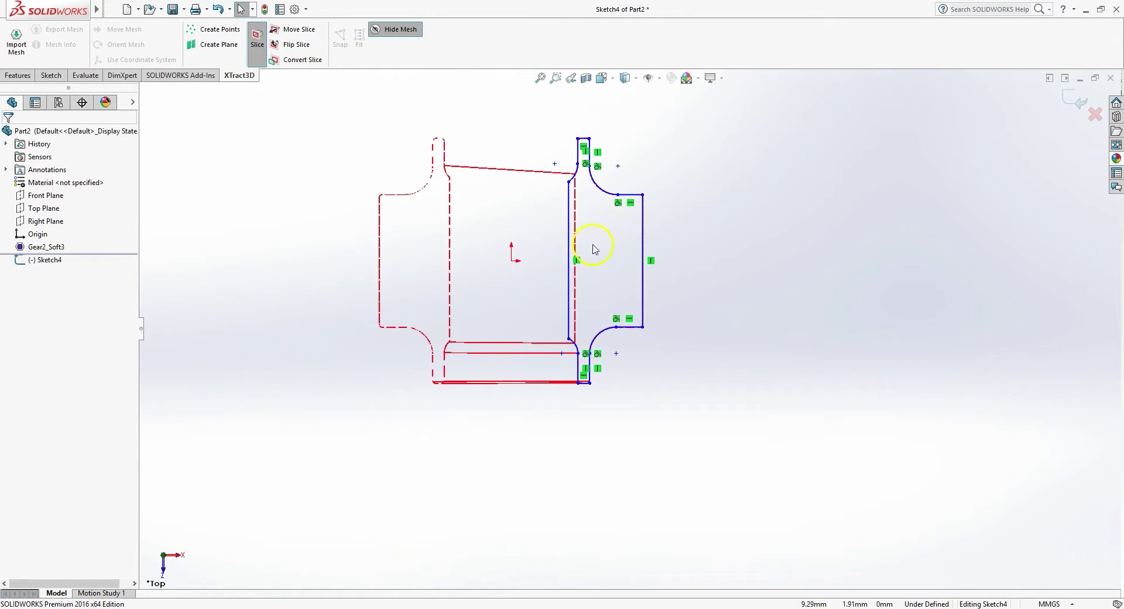
# Dimension the profile's overall height between the lower collar's end line and the upper collar's top line
pyautogui.click(51, 76)
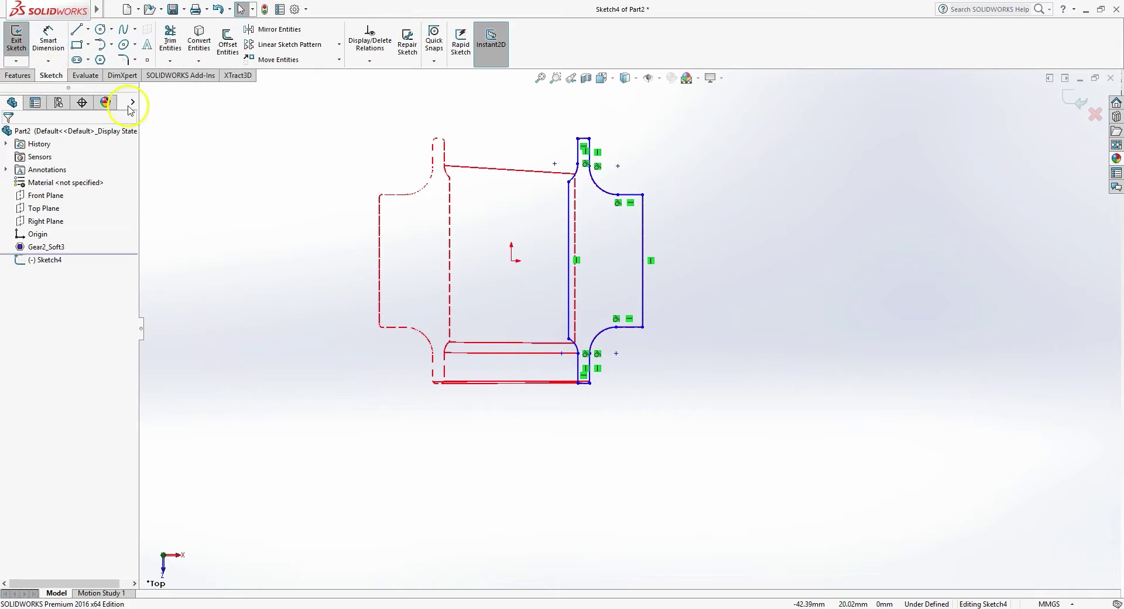
pyautogui.click(53, 39)
pyautogui.click(584, 383)
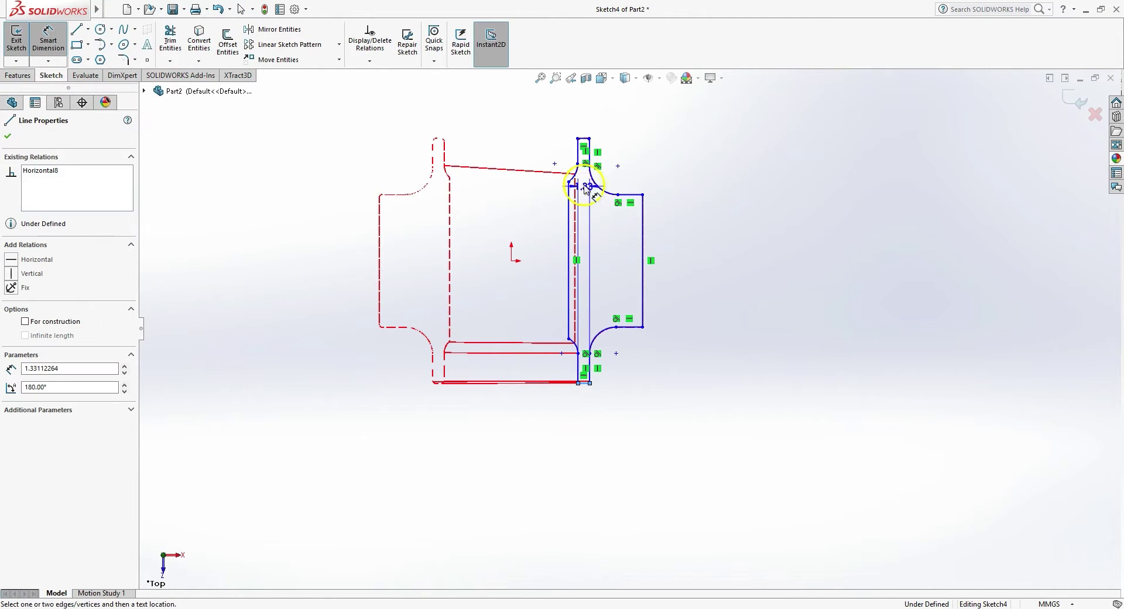
pyautogui.click(589, 138)
pyautogui.click(790, 249)
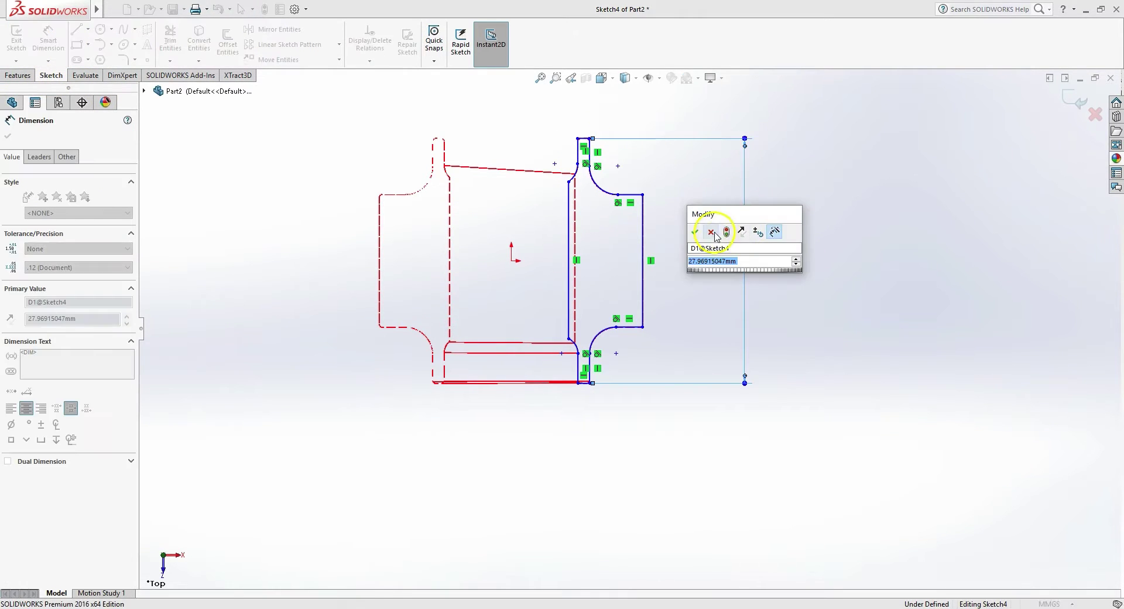
pyautogui.press('Return')
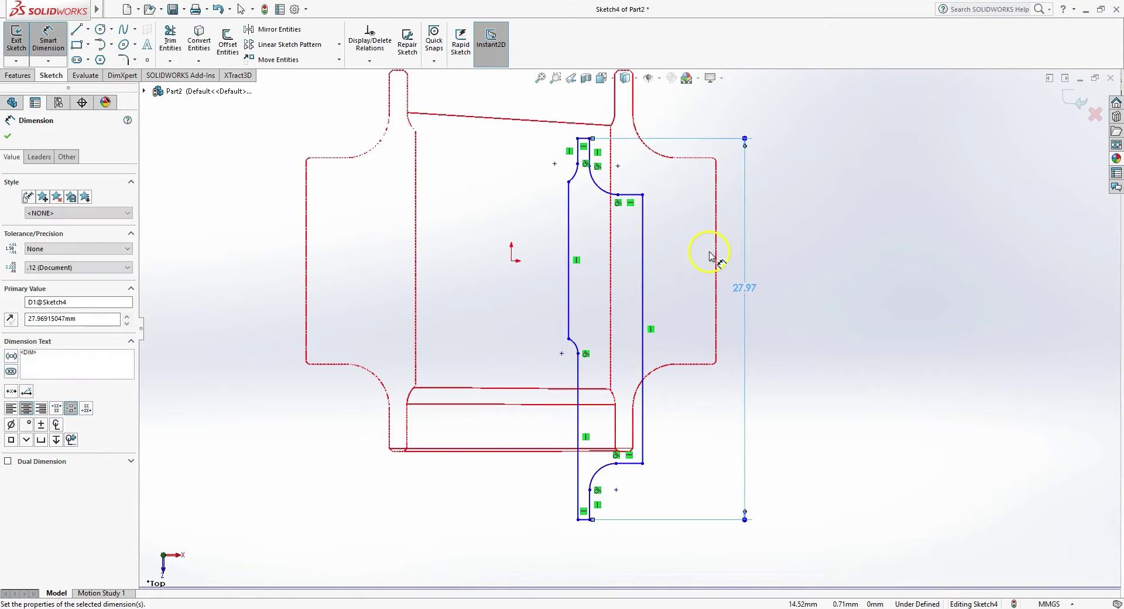
pyautogui.press('Escape')
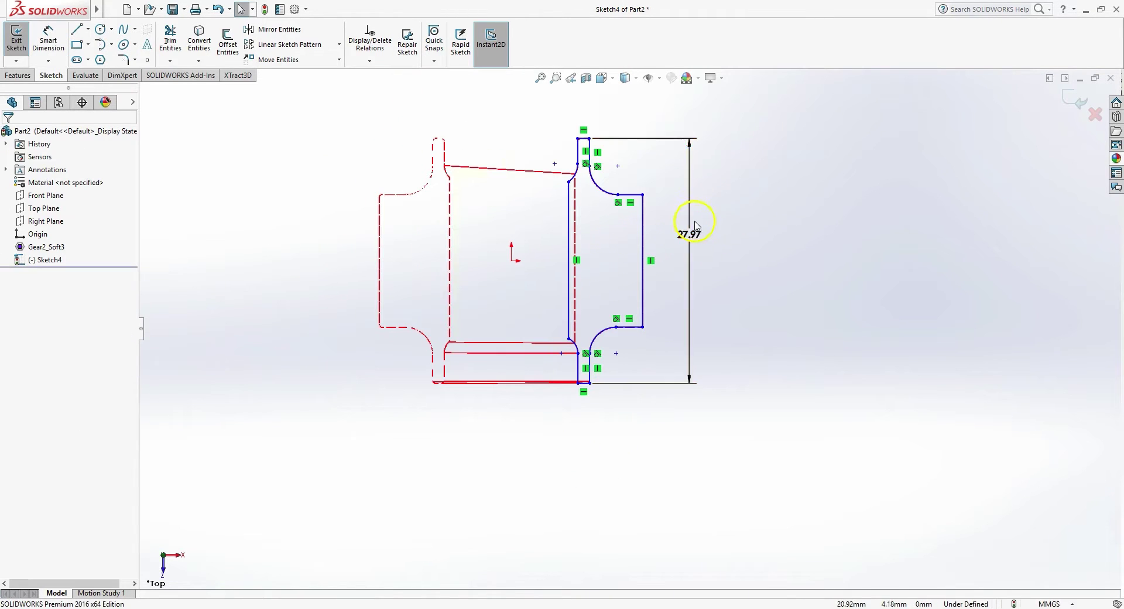
# Set the profile's overall height dimension to 28 mm
pyautogui.doubleClick(686, 234)
pyautogui.write('28')
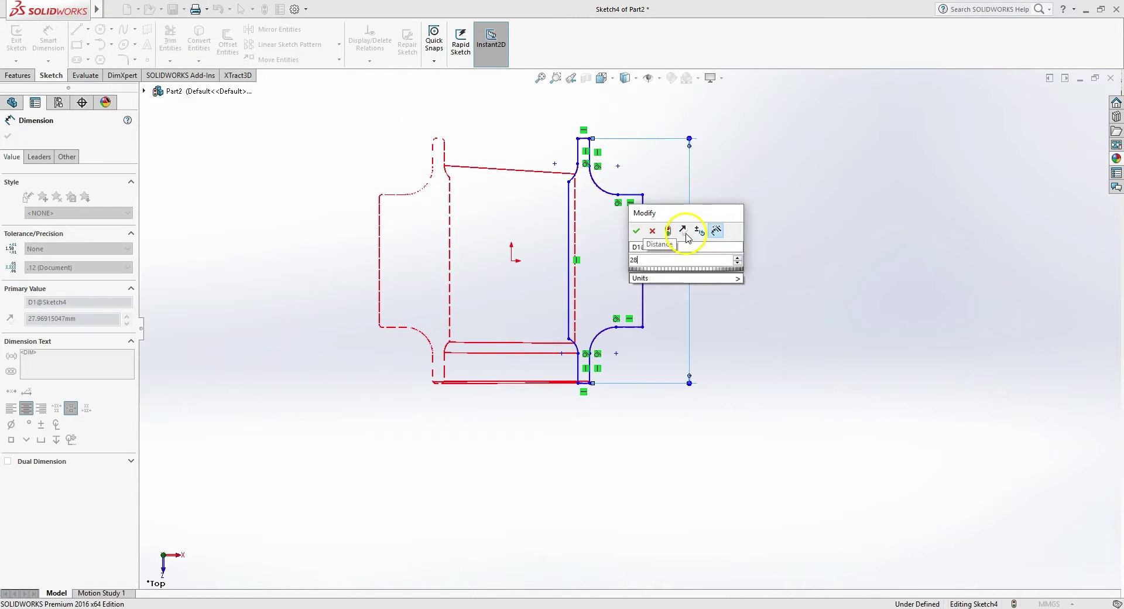
pyautogui.press('Return')
pyautogui.press('Escape')
pyautogui.press('f')
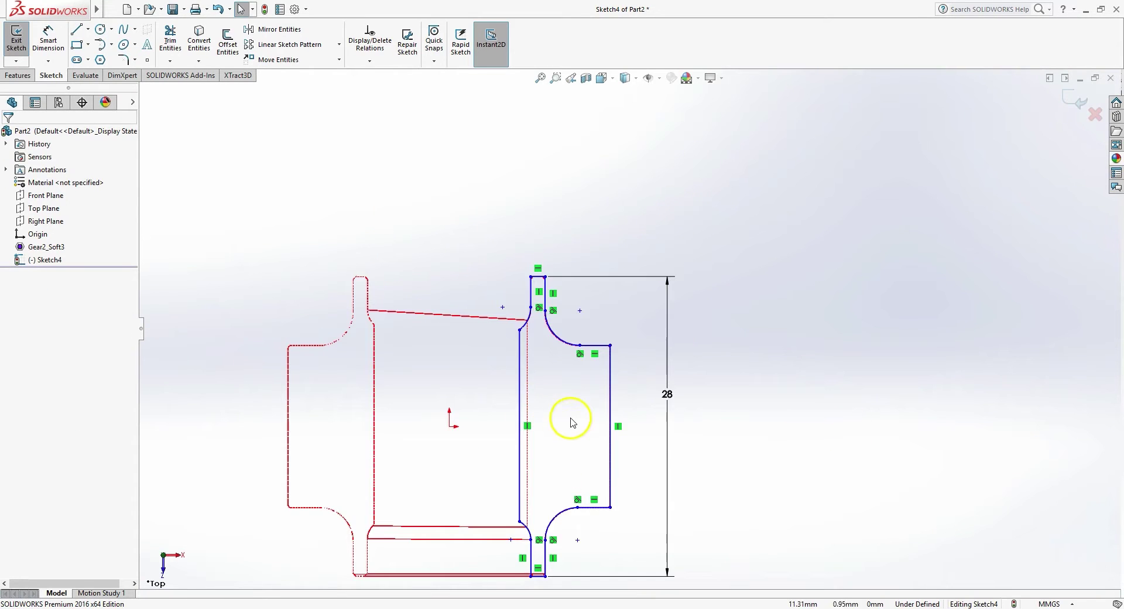
# Adjust the upper-right shoulder arc so that it follows the mesh slice's curve
pyautogui.scroll(-2, 568, 410)
pyautogui.scroll(-3, 607, 229)
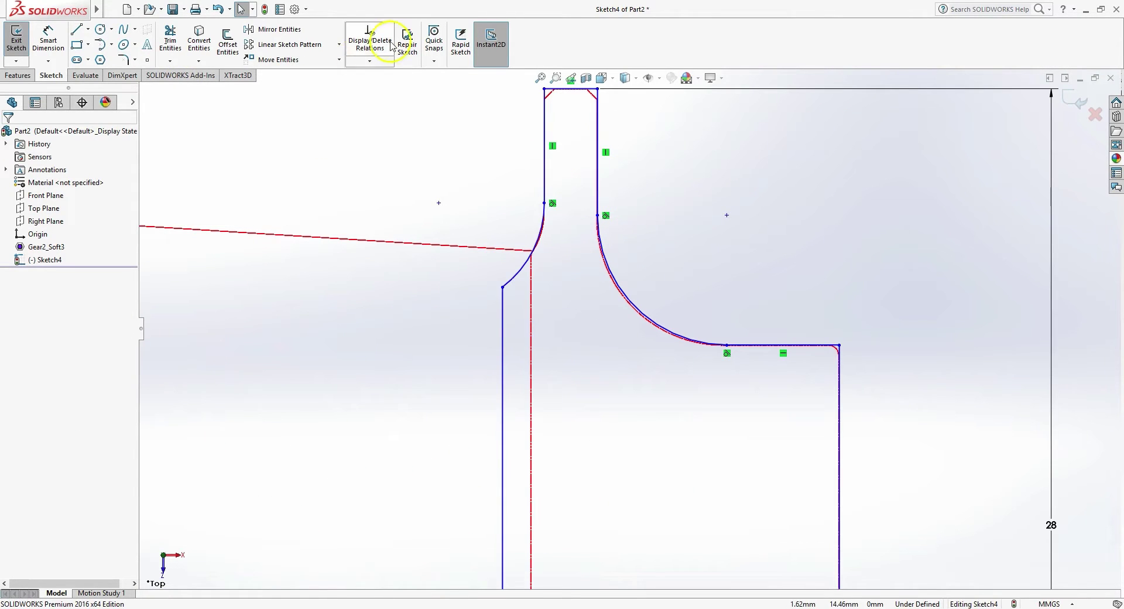
pyautogui.scroll(-4, 304, 66)
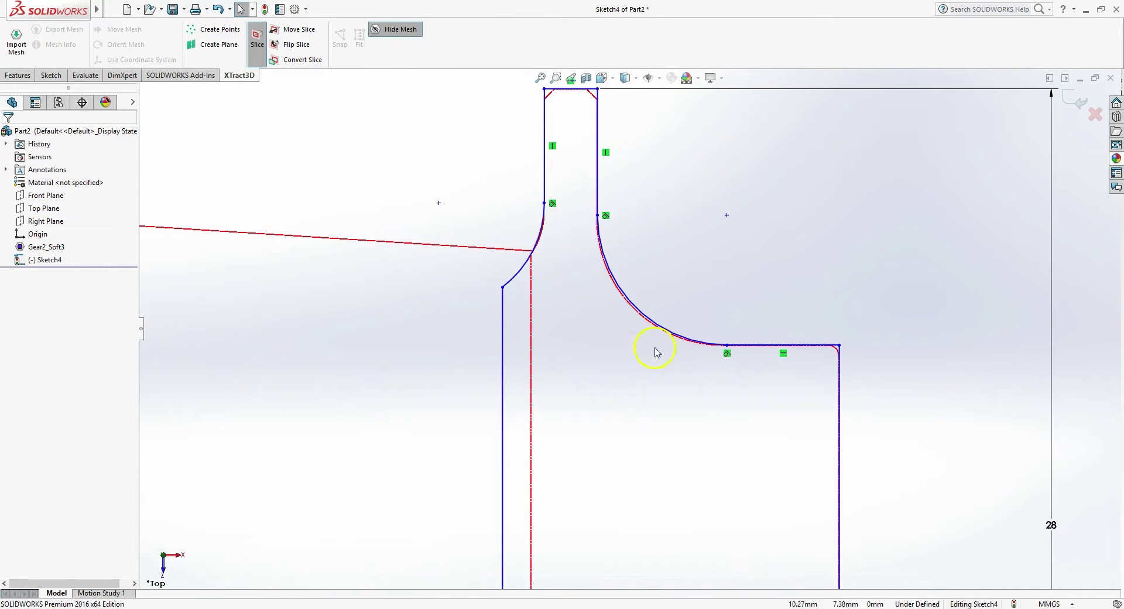
pyautogui.scroll(3, 657, 346)
pyautogui.scroll(-3, 643, 295)
pyautogui.moveTo(593, 352); pyautogui.dragTo(596, 362)
pyautogui.click(664, 316)
pyautogui.scroll(2, 663, 316)
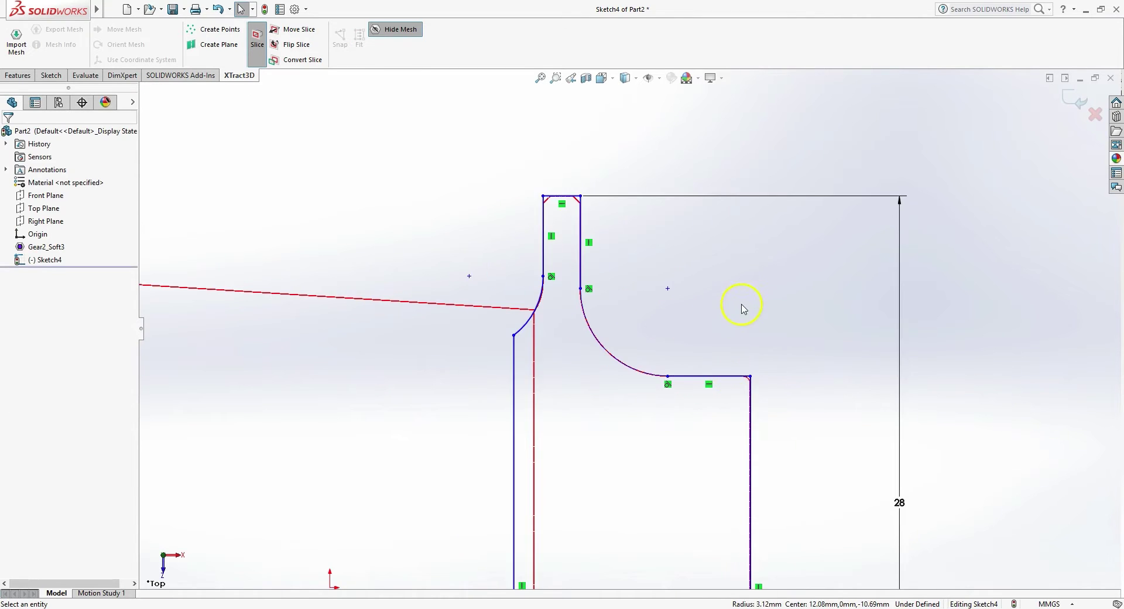
pyautogui.scroll(3, 744, 304)
pyautogui.scroll(-3, 698, 484)
pyautogui.scroll(5, 447, 348)
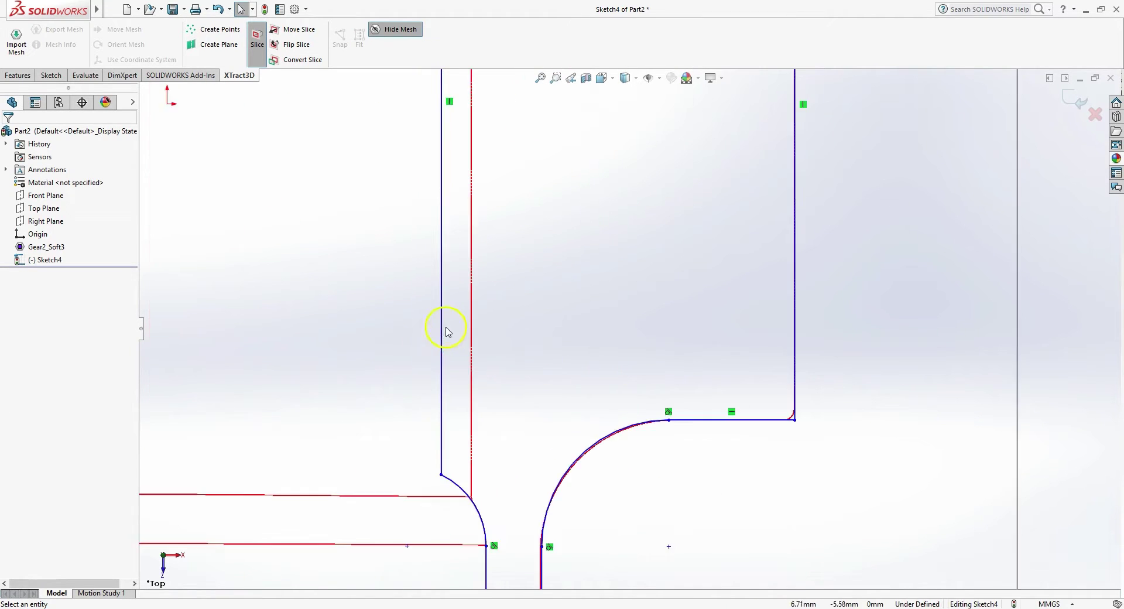
# Draw a vertical centerline from the origin up to a point above the gear profile
pyautogui.click(64, 74)
pyautogui.click(87, 28)
pyautogui.click(97, 59)
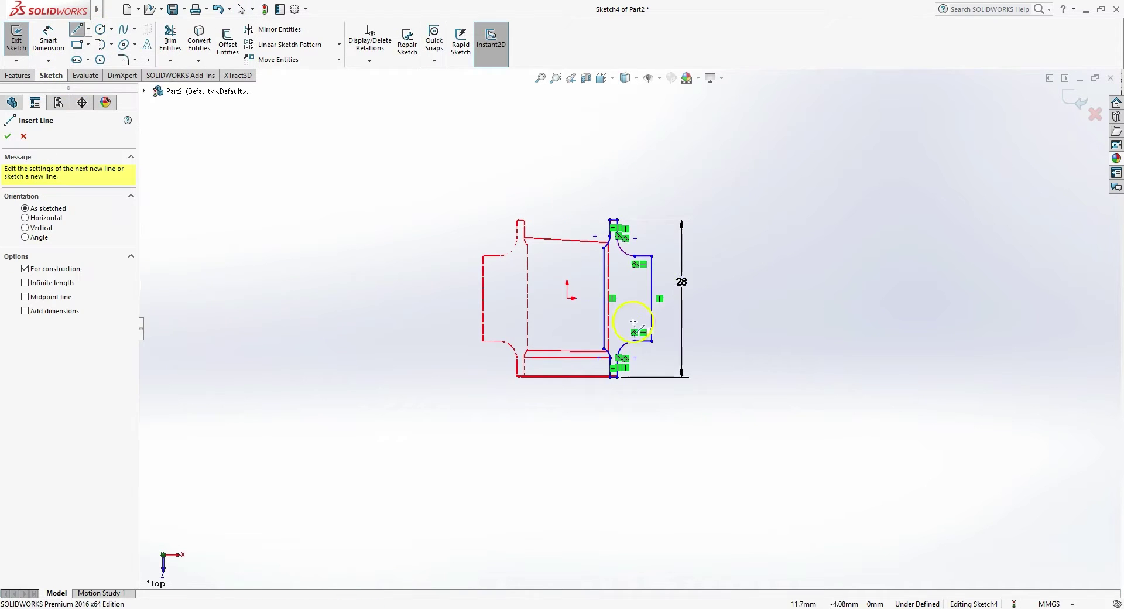
pyautogui.click(567, 298)
pyautogui.click(567, 161)
pyautogui.press('Escape')
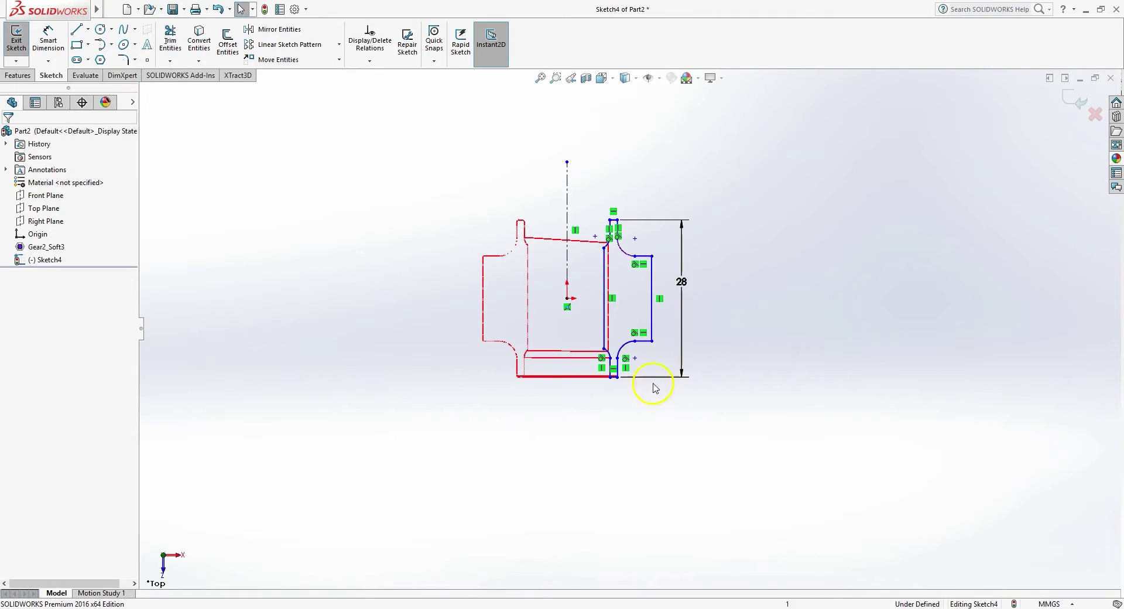
pyautogui.scroll(3, 592, 229)
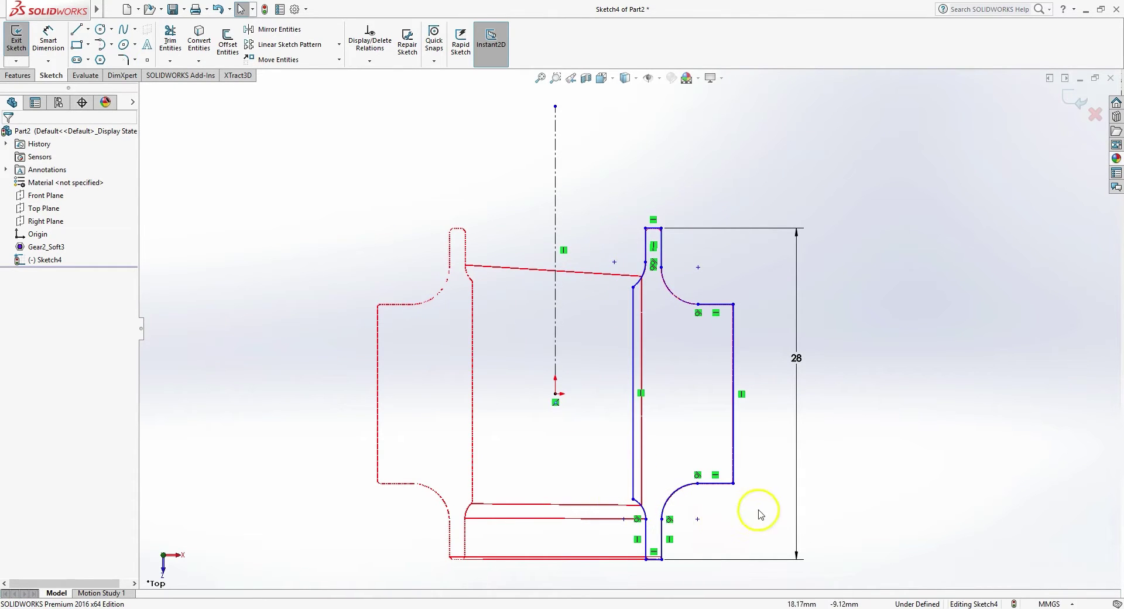
# Move the profile's outer vertical wall line outward, slightly beyond the mesh slice
pyautogui.click(736, 321)
pyautogui.moveTo(735, 319); pyautogui.dragTo(747, 316)
pyautogui.click(497, 251)
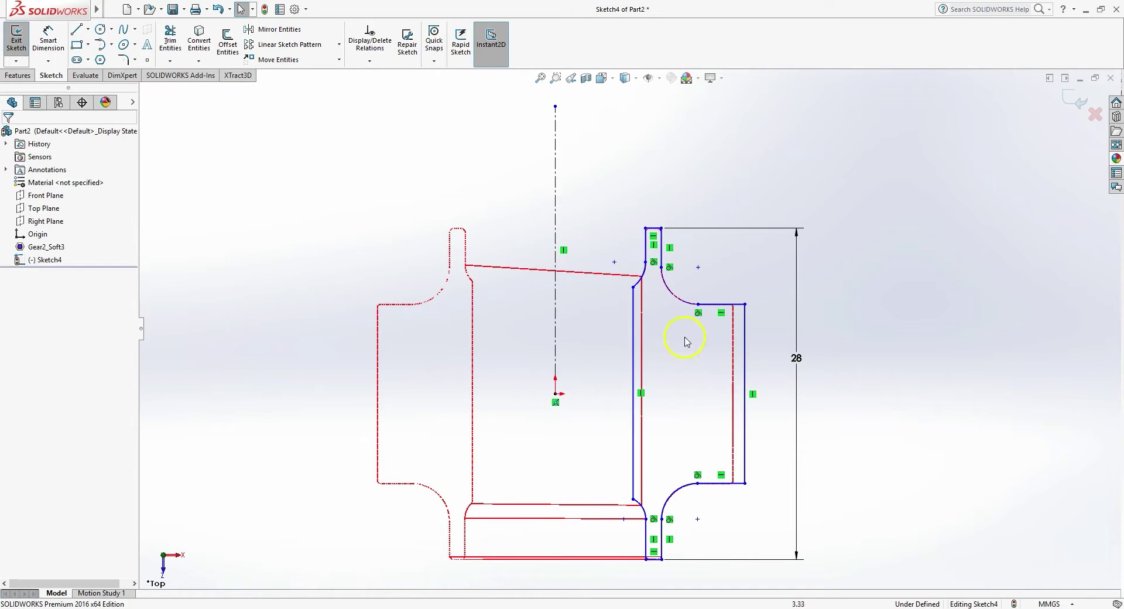
# Exit the sketch and revolve the profile 360° about the vertical centerline, having the open sketch closed automatically
pyautogui.click(16, 43)
pyautogui.click(18, 75)
pyautogui.moveTo(610, 193); pyautogui.dragTo(591, 182, button='middle')
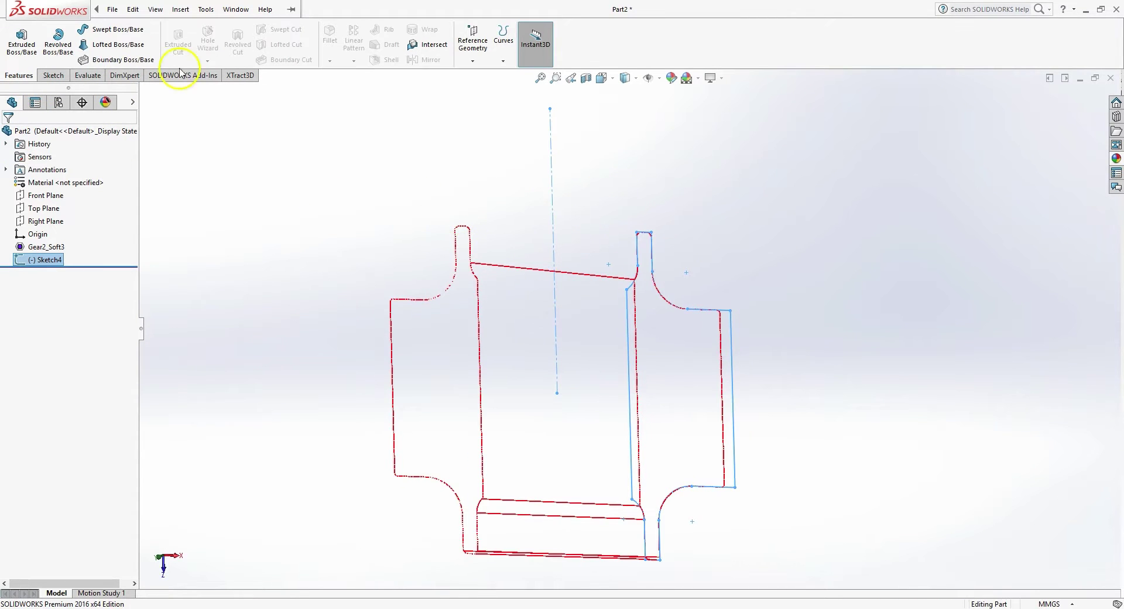
pyautogui.click(67, 47)
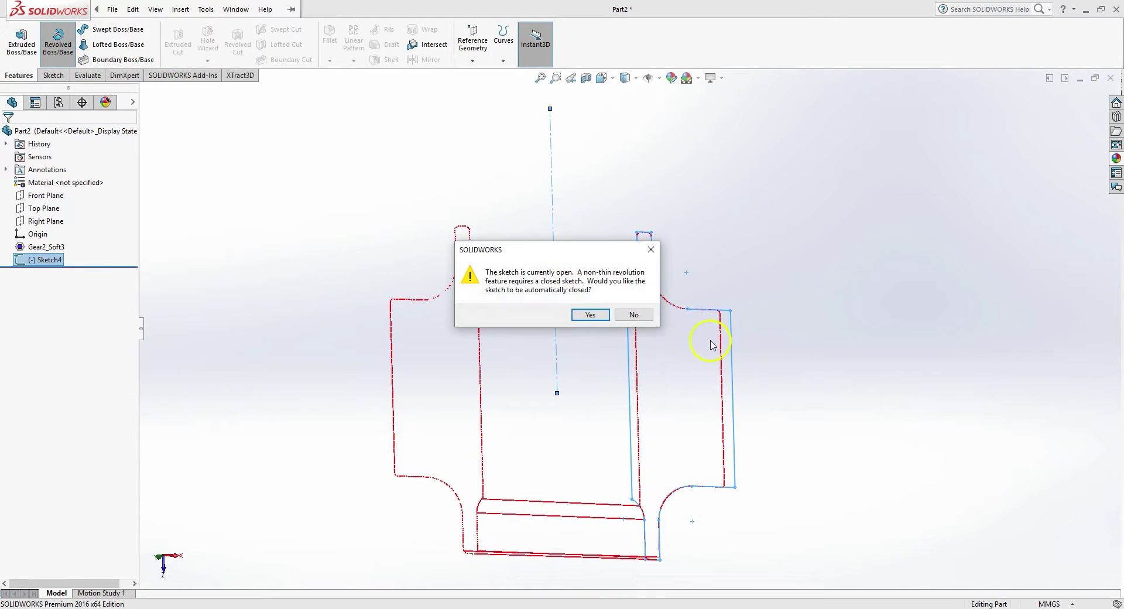
pyautogui.click(586, 315)
pyautogui.moveTo(833, 318); pyautogui.dragTo(834, 260, button='middle')
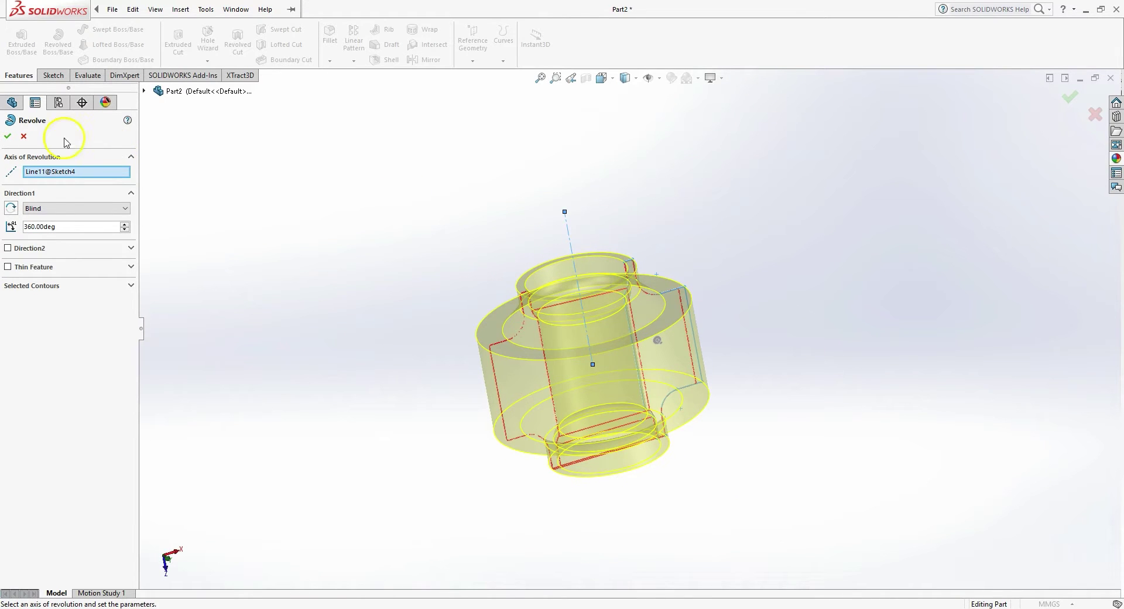
pyautogui.click(8, 136)
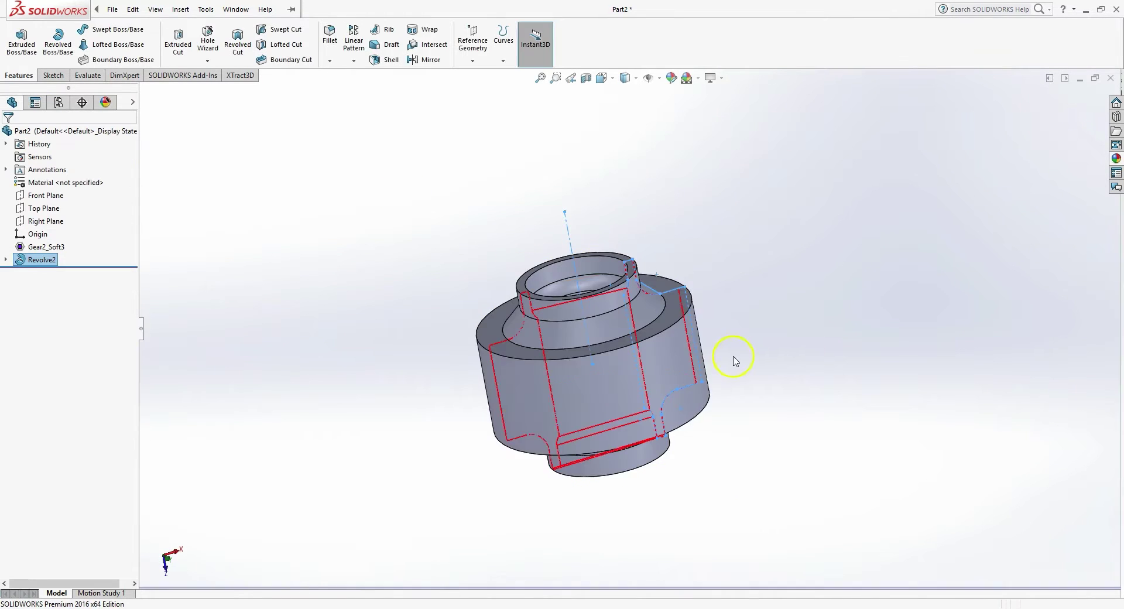
# Compare the revolved body's collars, shoulders and outer wall with the mesh slice from several angles
pyautogui.click(242, 78)
pyautogui.moveTo(592, 334); pyautogui.dragTo(642, 381, button='middle')
pyautogui.click(785, 384)
pyautogui.scroll(-5, 546, 315)
pyautogui.scroll(-5, 545, 315)
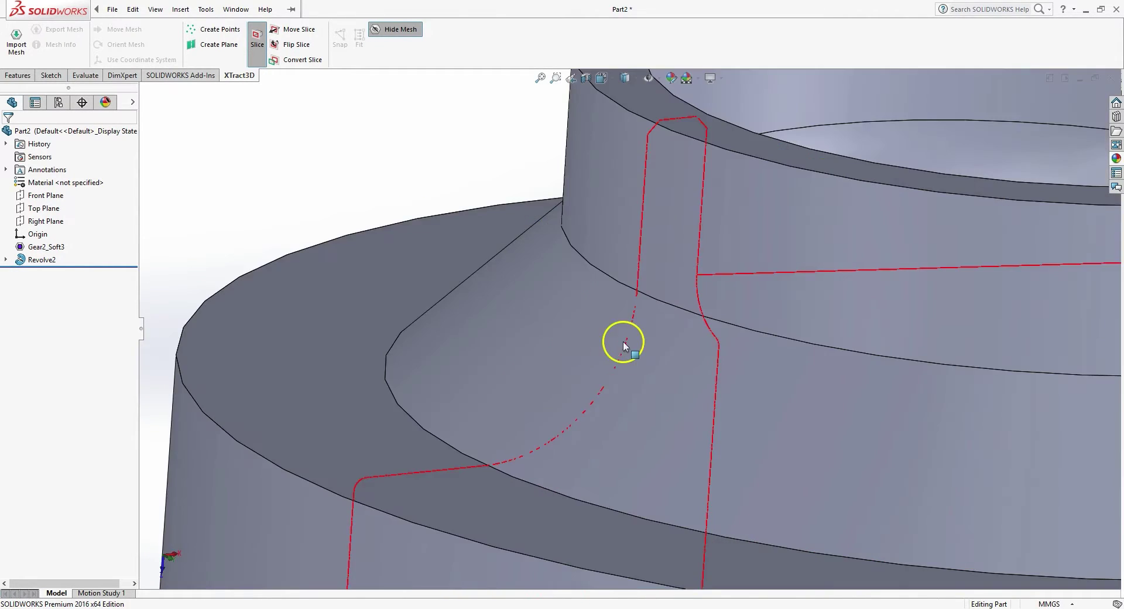
pyautogui.moveTo(623, 342)
pyautogui.mouseDown(button='middle')
pyautogui.moveTo(580, 311)
pyautogui.moveTo(612, 331)
pyautogui.mouseUp(button='middle')
pyautogui.scroll(7, 615, 332)
pyautogui.scroll(5, 729, 444)
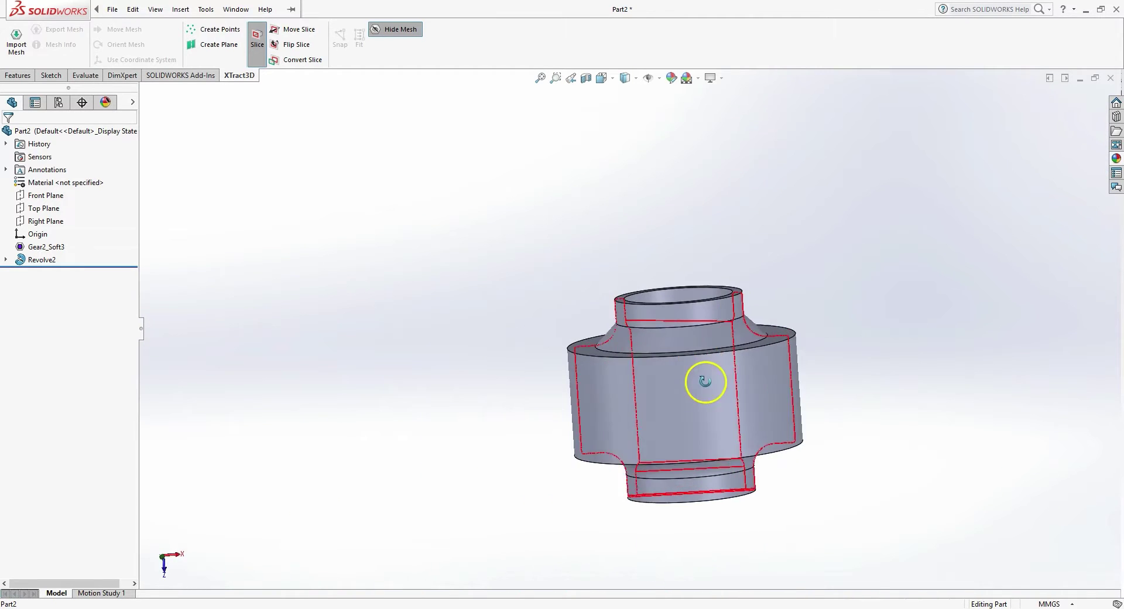
pyautogui.moveTo(705, 381); pyautogui.dragTo(857, 301, button='middle')
pyautogui.scroll(1, 724, 404)
pyautogui.scroll(-3, 725, 406)
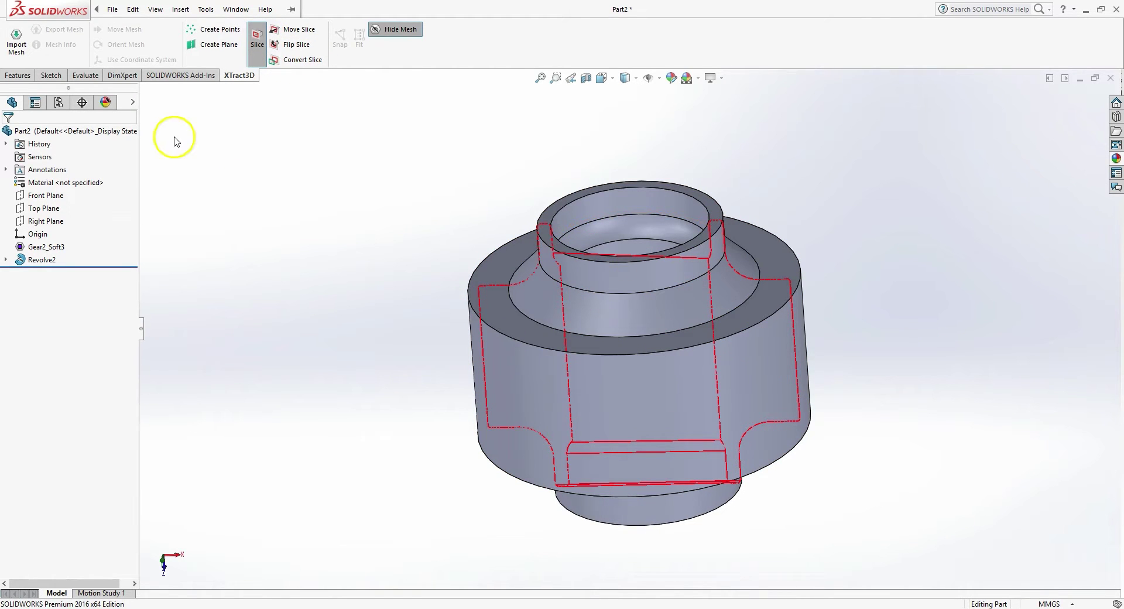
# Show the mesh again and view it together with the revolved body
pyautogui.moveTo(612, 225); pyautogui.dragTo(630, 315, button='middle')
pyautogui.moveTo(457, 272); pyautogui.dragTo(464, 227, button='middle')
pyautogui.scroll(4, 481, 261)
pyautogui.scroll(-2, 481, 266)
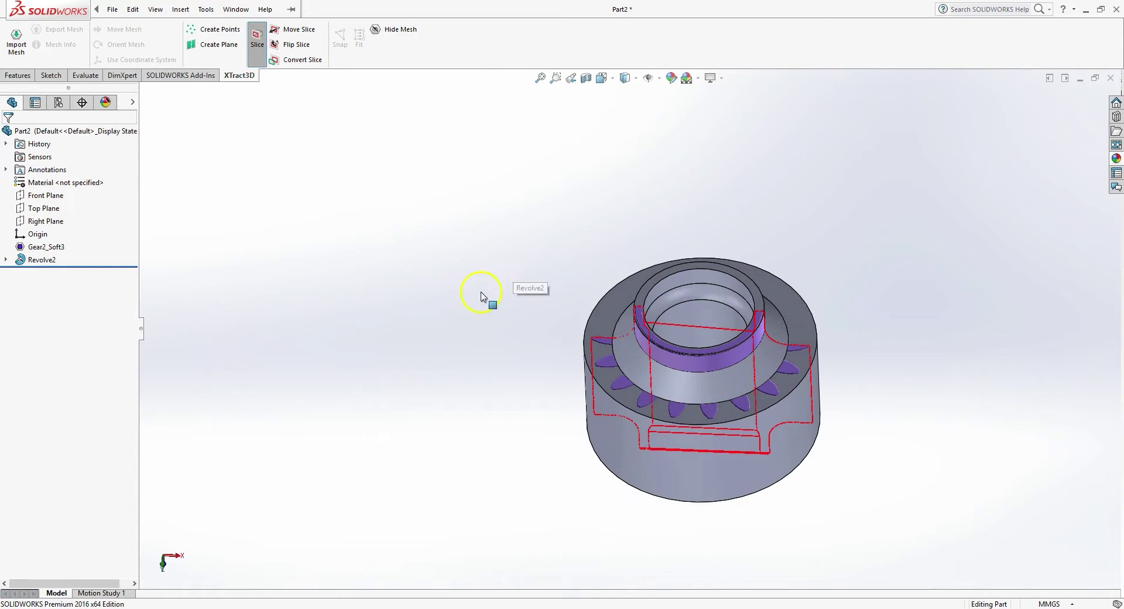
# Replace the current slice with a new slice of the gear mesh on the Front Plane
pyautogui.click(46, 195)
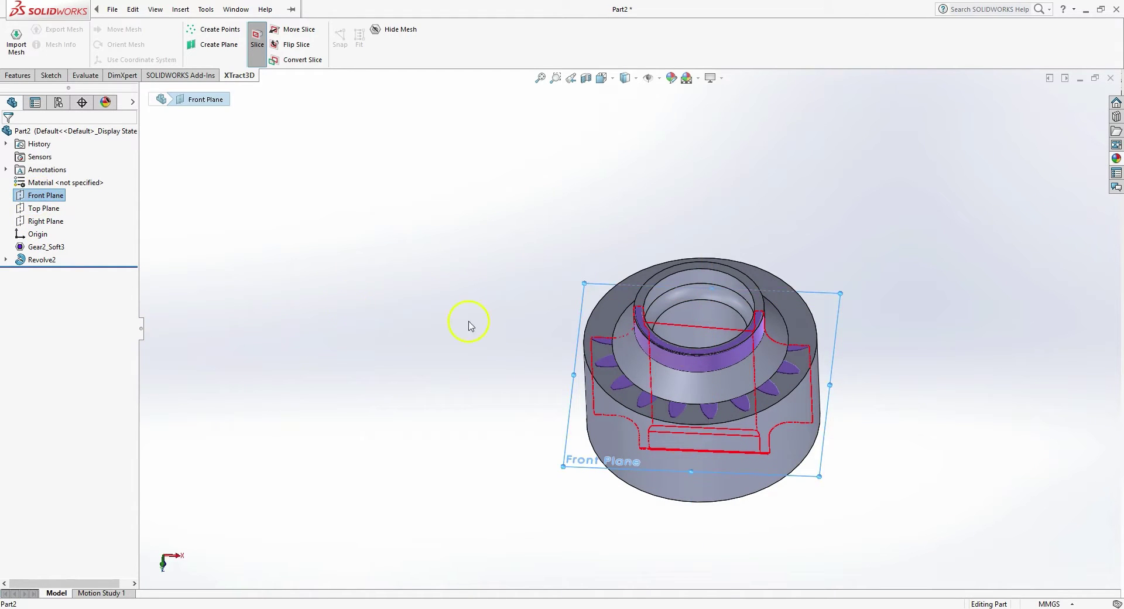
pyautogui.moveTo(572, 321); pyautogui.dragTo(682, 213, button='middle')
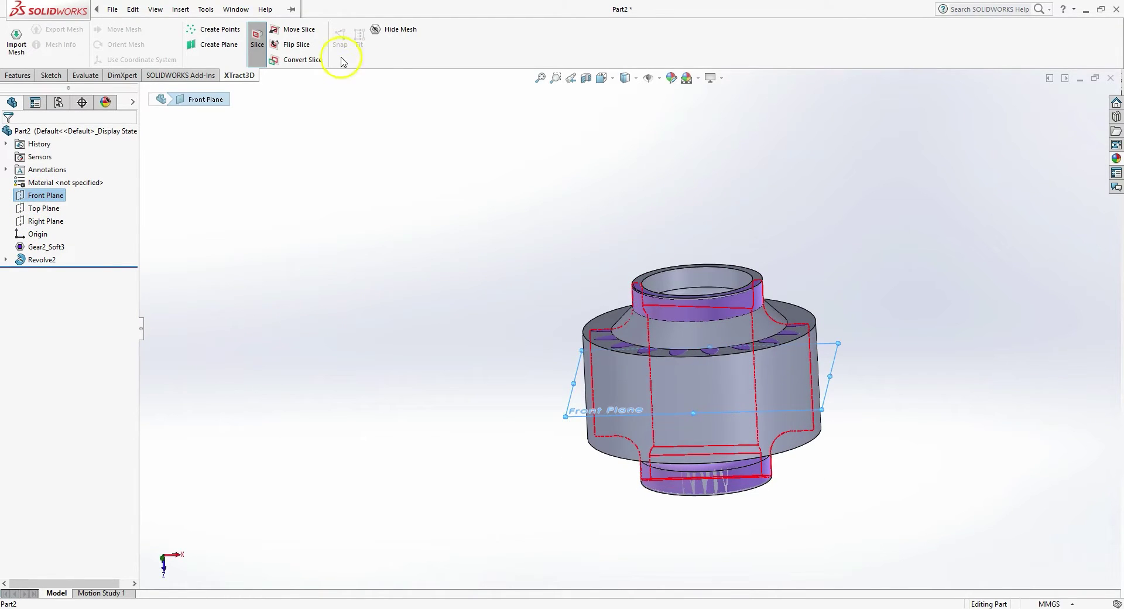
pyautogui.click(259, 40)
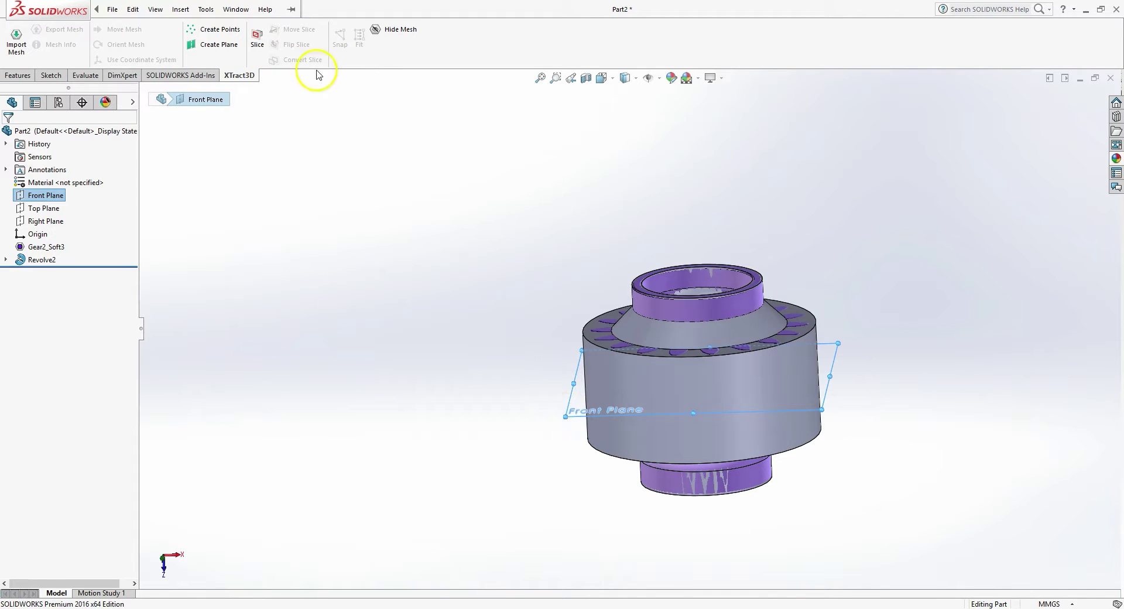
pyautogui.click(253, 37)
pyautogui.moveTo(868, 336); pyautogui.dragTo(849, 477, button='middle')
pyautogui.scroll(4, 849, 477)
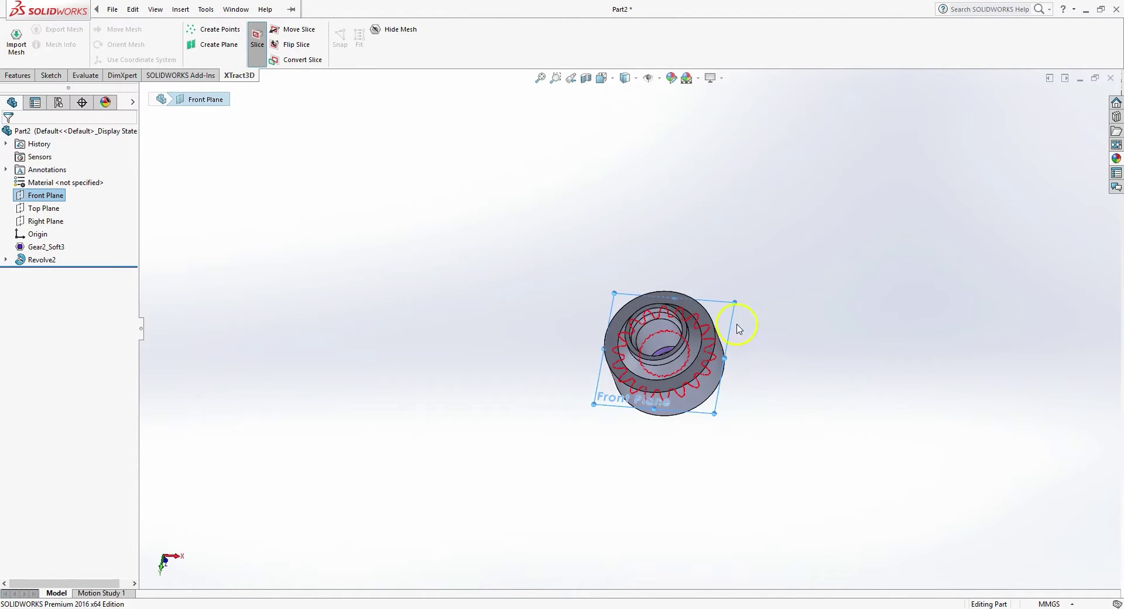
pyautogui.scroll(-6, 699, 338)
pyautogui.moveTo(657, 308); pyautogui.dragTo(668, 344, button='middle')
pyautogui.moveTo(773, 332); pyautogui.dragTo(614, 384, button='middle')
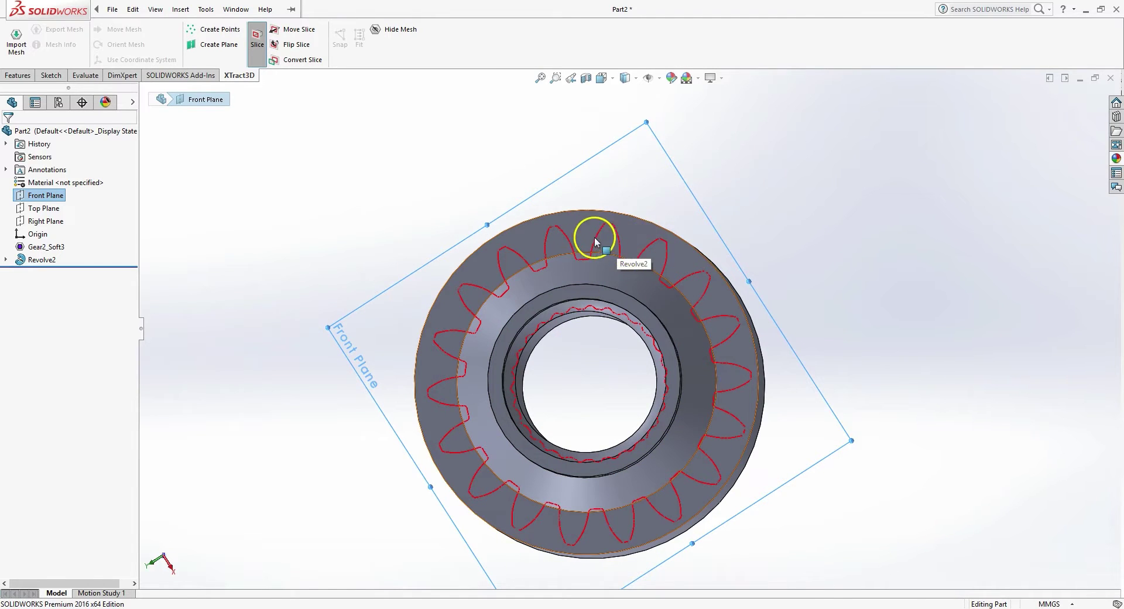
pyautogui.moveTo(898, 225); pyautogui.dragTo(938, 225, button='middle')
pyautogui.click(896, 169)
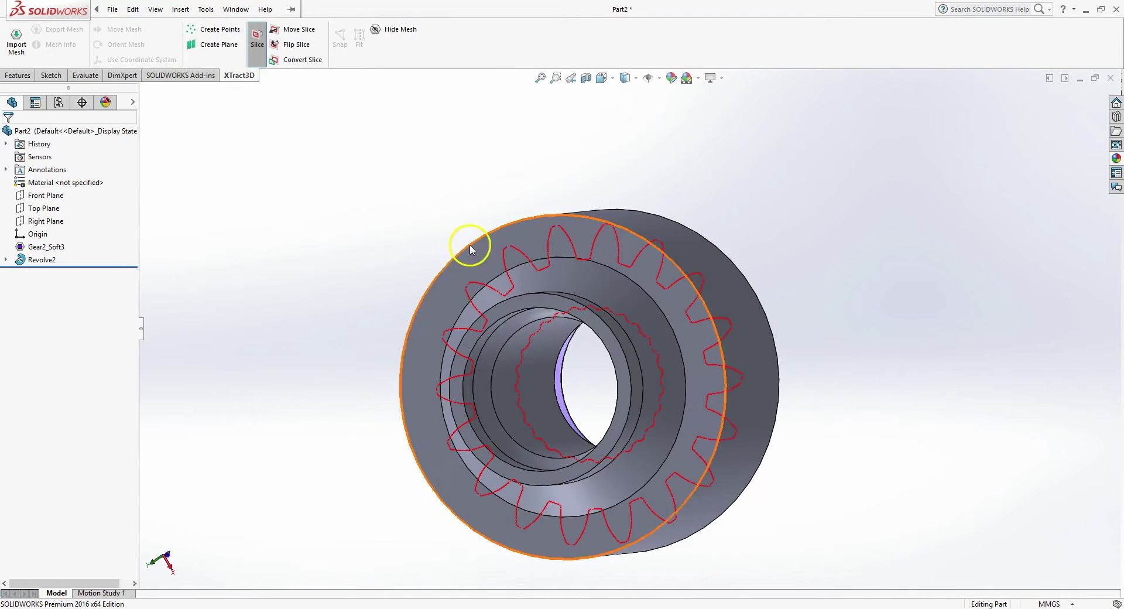
# Start a sketch on the flat ring-shaped end face of the revolved body
pyautogui.click(580, 230)
pyautogui.moveTo(757, 361)
pyautogui.mouseDown(button='middle')
pyautogui.moveTo(796, 339)
pyautogui.moveTo(941, 329)
pyautogui.mouseUp(button='middle')
pyautogui.click(61, 75)
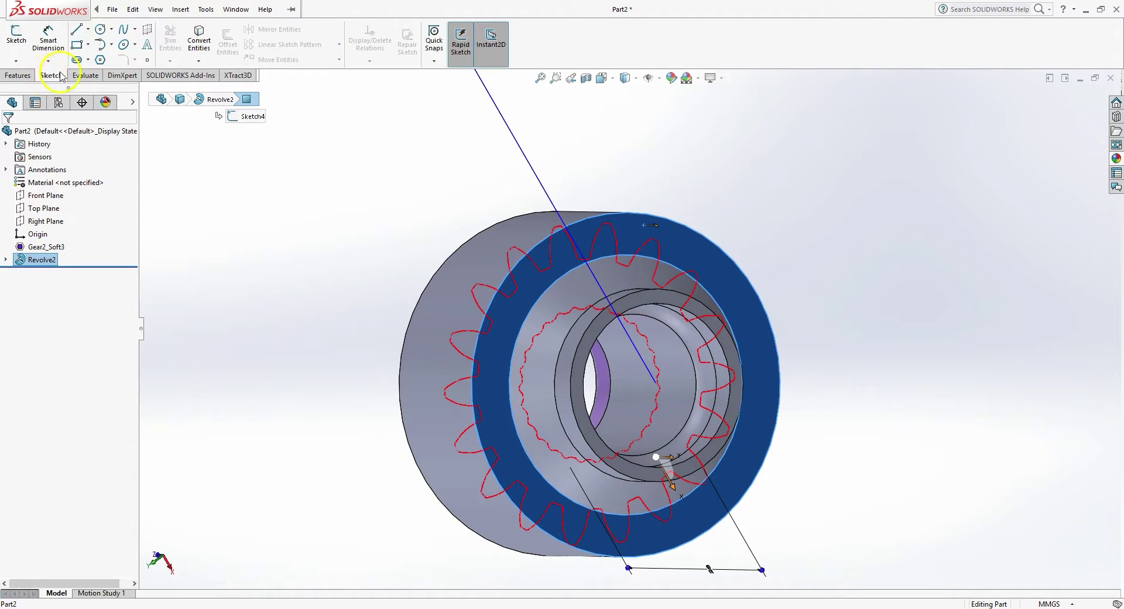
pyautogui.click(14, 34)
# Examine the gear tooth outlines of the slice against the end face
pyautogui.moveTo(747, 218); pyautogui.dragTo(715, 228, button='middle')
pyautogui.scroll(3, 726, 257)
pyautogui.scroll(-3, 677, 251)
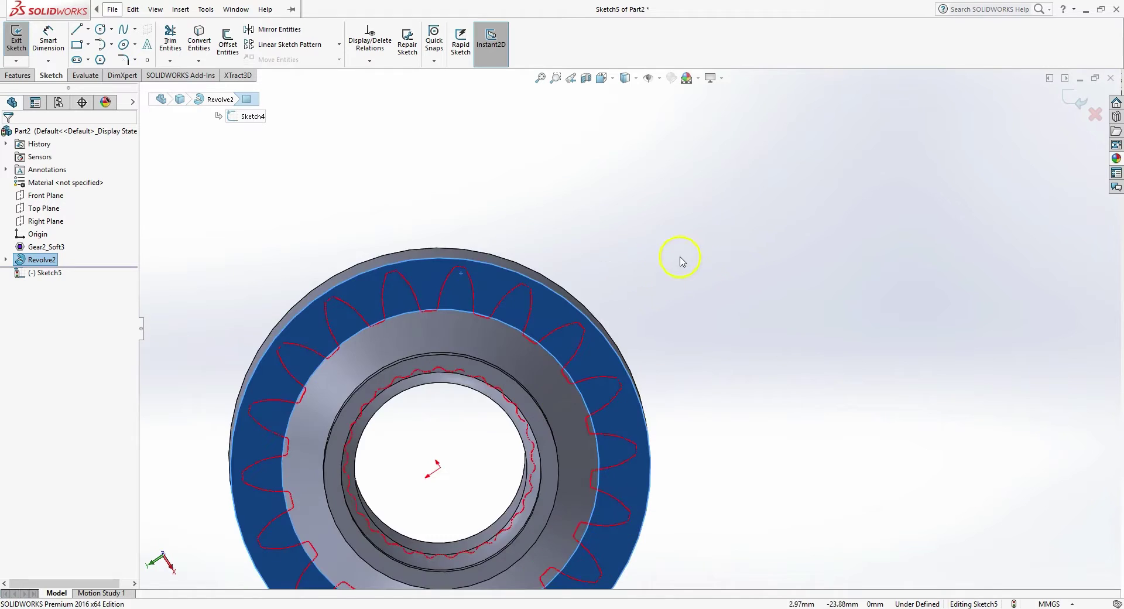
pyautogui.scroll(3, 685, 258)
pyautogui.scroll(-3, 586, 325)
pyautogui.scroll(7, 612, 338)
pyautogui.scroll(-5, 596, 412)
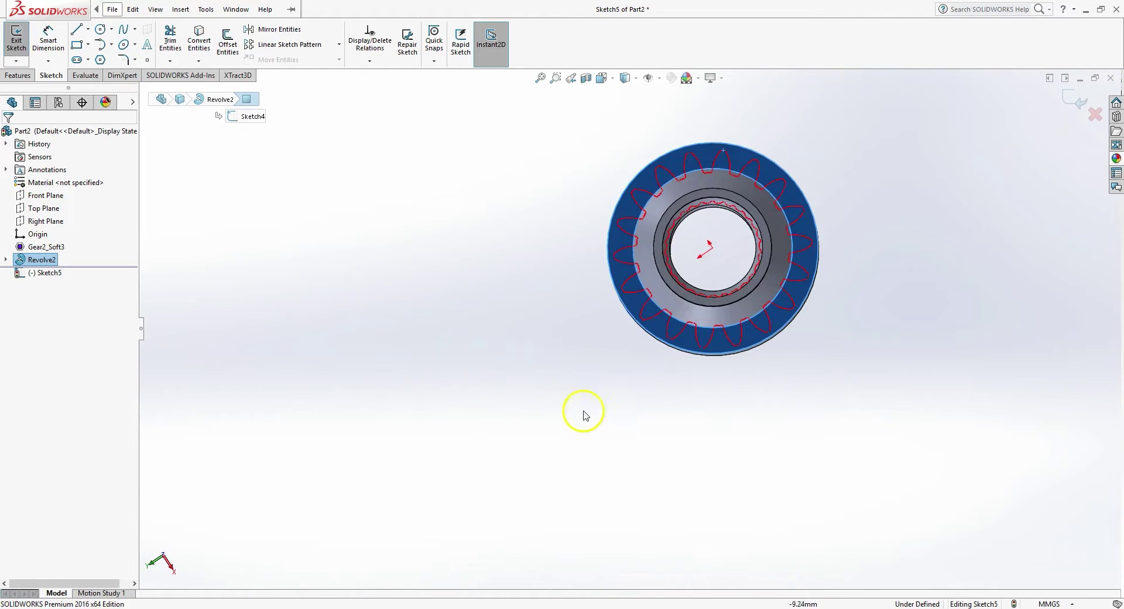
pyautogui.scroll(-2, 783, 223)
pyautogui.moveTo(807, 192); pyautogui.dragTo(819, 172, button='middle')
pyautogui.scroll(-3, 719, 141)
pyautogui.scroll(1, 621, 132)
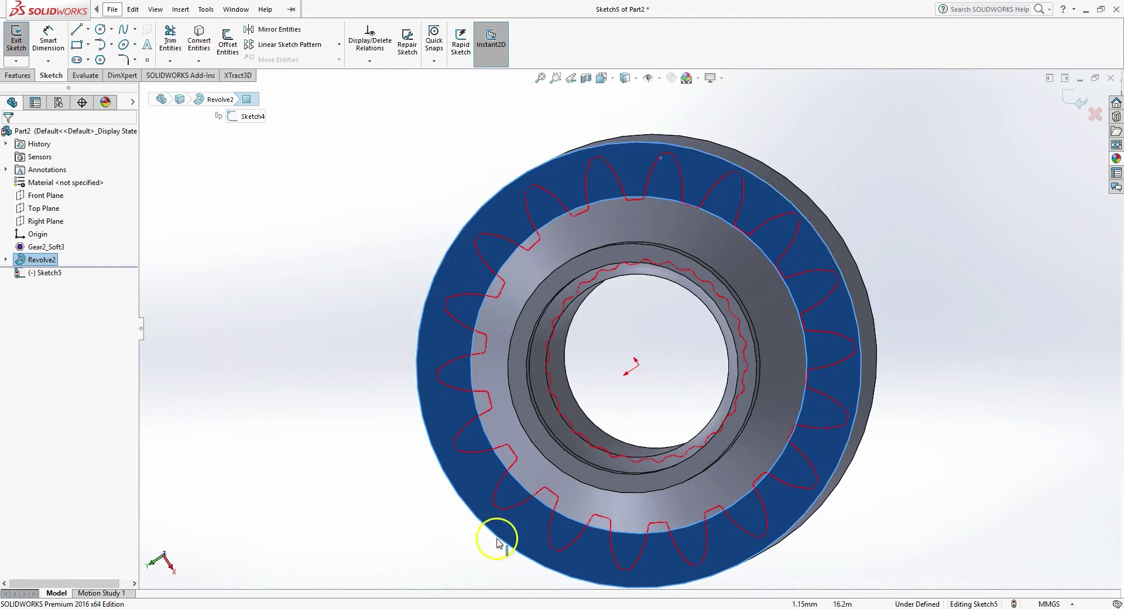
# Sketch a line about 13.4 mm long from the origin into a tooth gap, and shift its outer endpoint towards the middle of the gap
pyautogui.moveTo(672, 207); pyautogui.dragTo(709, 201, button='middle')
pyautogui.click(76, 29)
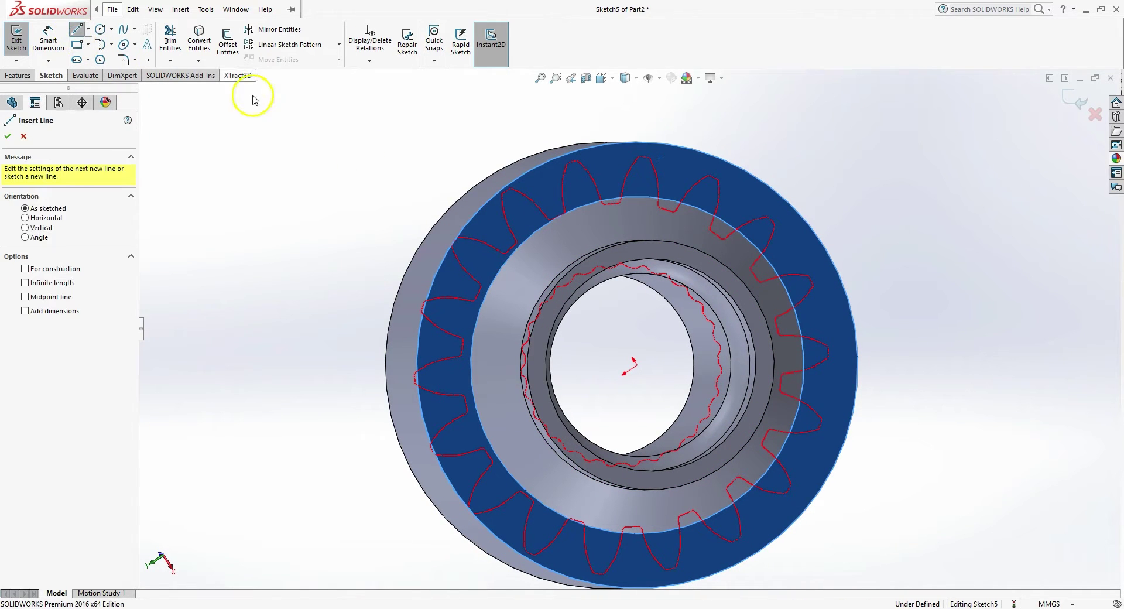
pyautogui.click(638, 370)
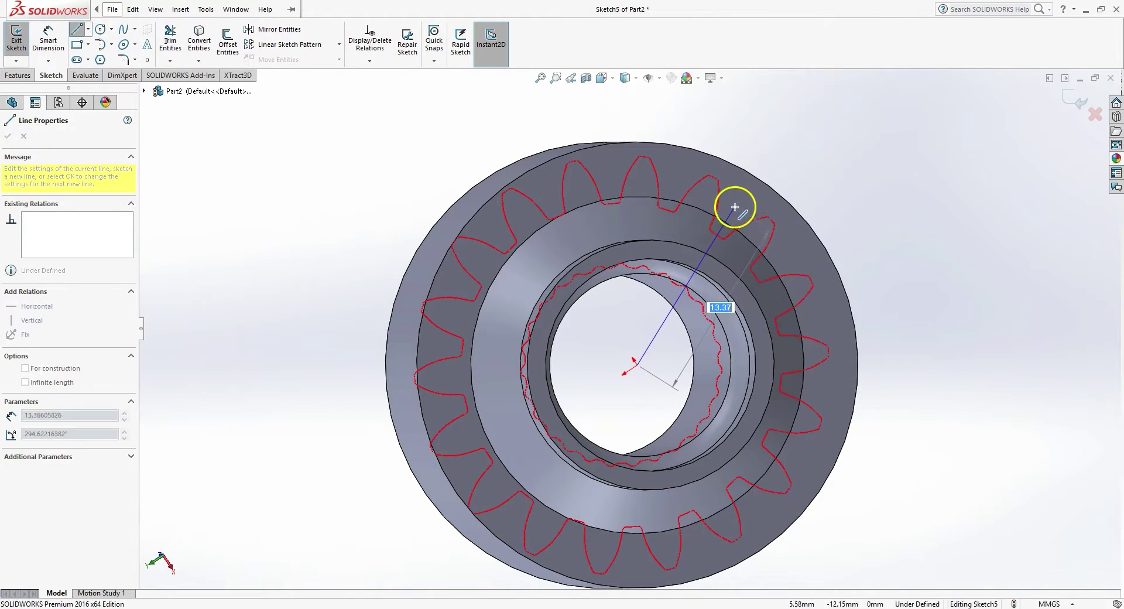
pyautogui.click(737, 201)
pyautogui.moveTo(760, 251); pyautogui.dragTo(679, 209, button='middle')
pyautogui.scroll(-5, 594, 359)
pyautogui.press('Escape')
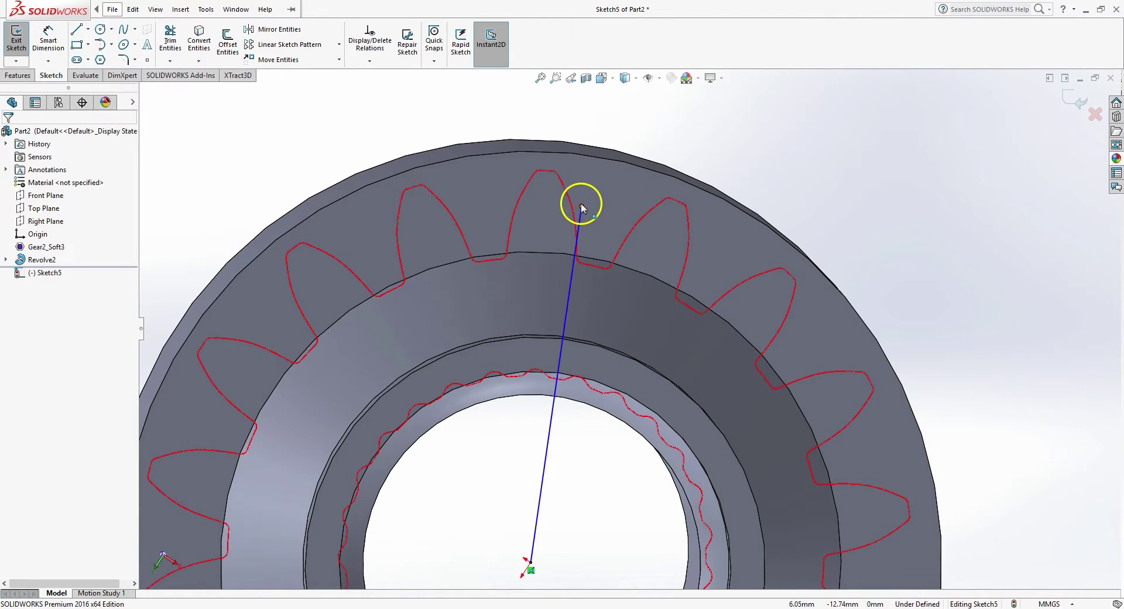
pyautogui.moveTo(582, 206); pyautogui.dragTo(604, 215)
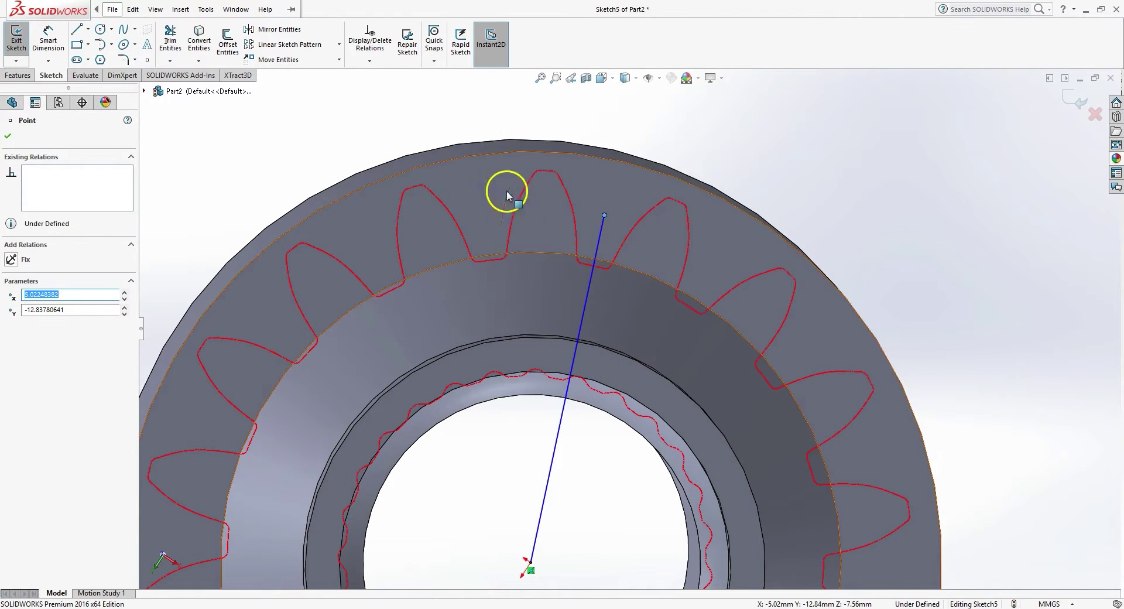
pyautogui.press('Escape')
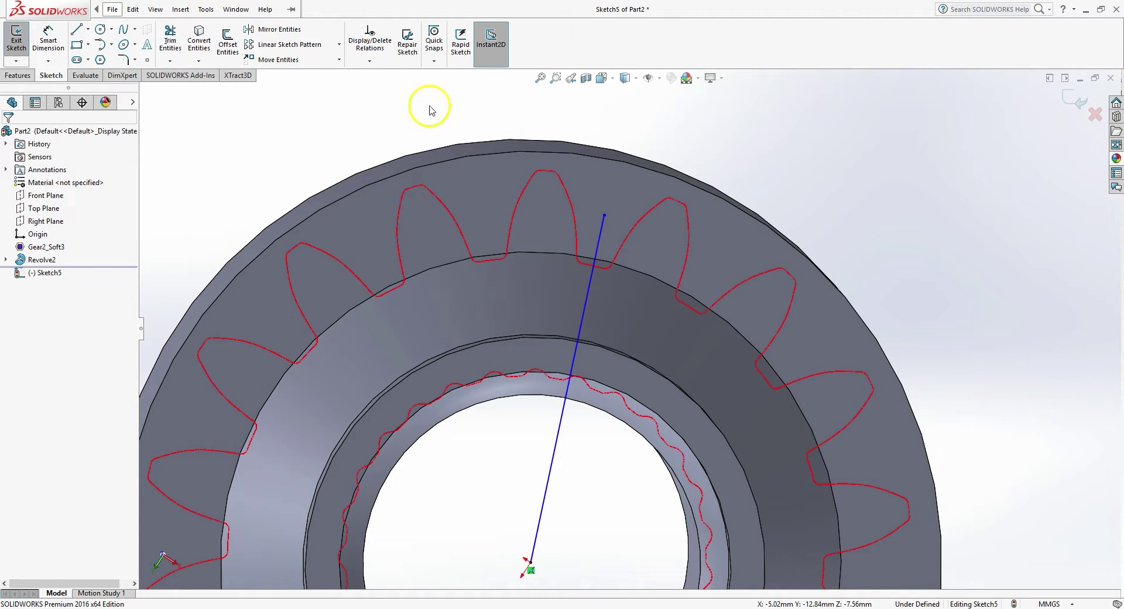
# Draw two circles centred on the origin: about 23.5 mm in diameter at the tooth roots and about 30.5 mm at the tooth tips
pyautogui.click(108, 36)
pyautogui.scroll(3, 559, 322)
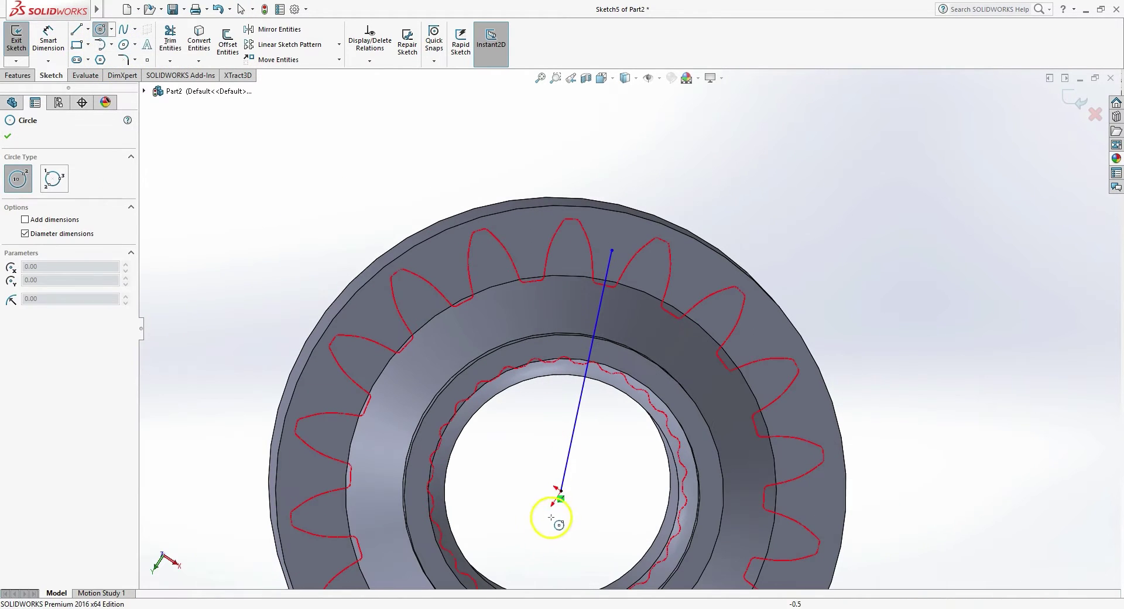
pyautogui.click(561, 491)
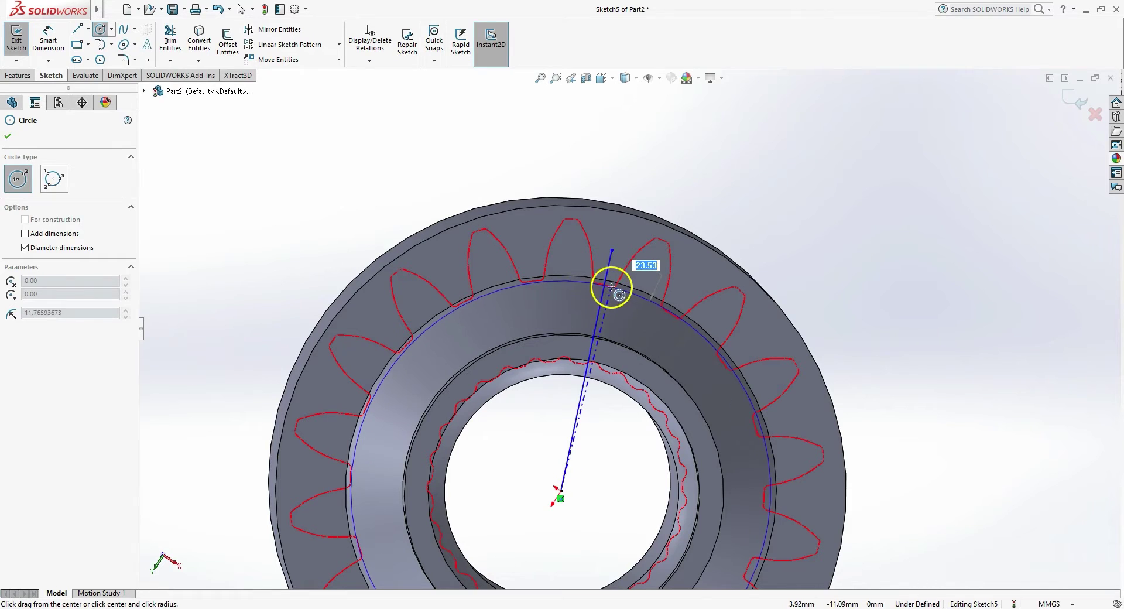
pyautogui.click(618, 286)
pyautogui.click(561, 490)
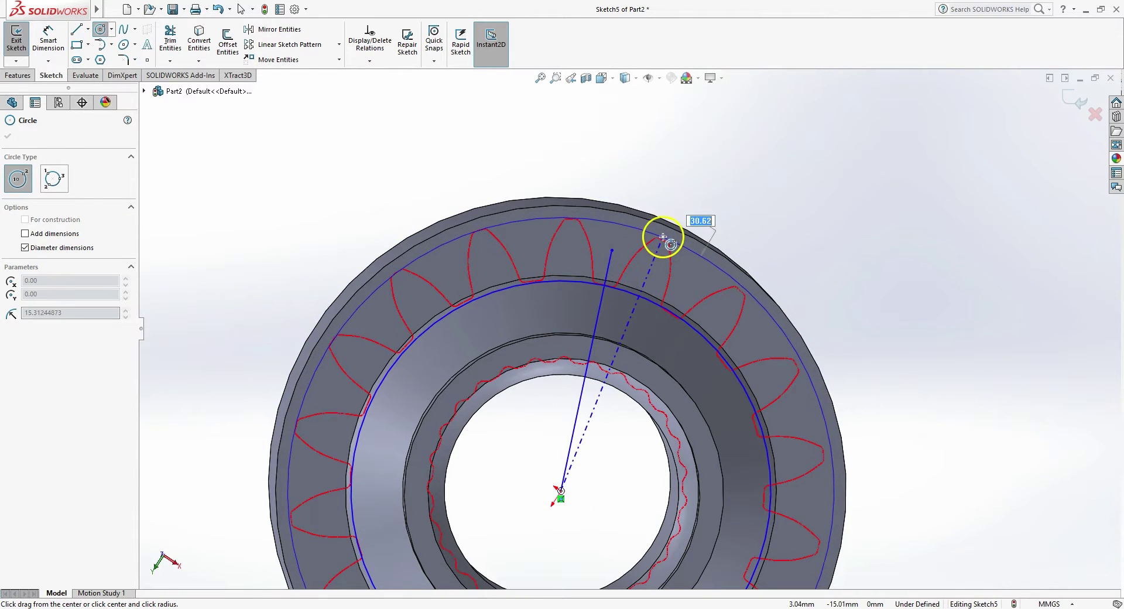
pyautogui.click(660, 237)
pyautogui.click(746, 194)
pyautogui.scroll(-2, 625, 187)
pyautogui.press('Escape')
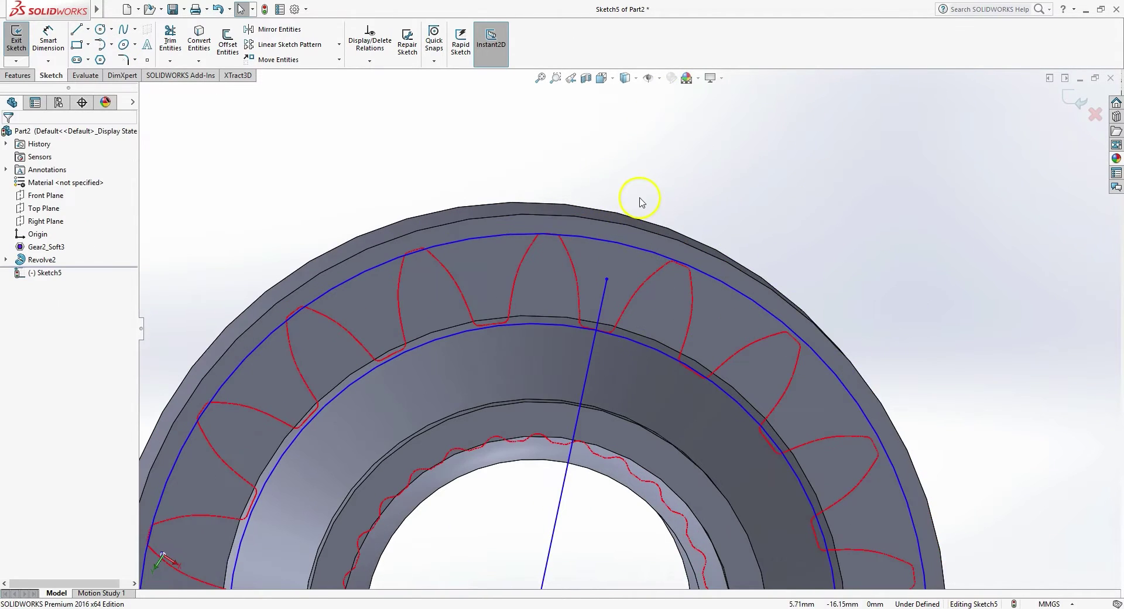
# Examine how both circles fit the tooth outlines and turn the view square to the sketch face
pyautogui.scroll(-3, 661, 251)
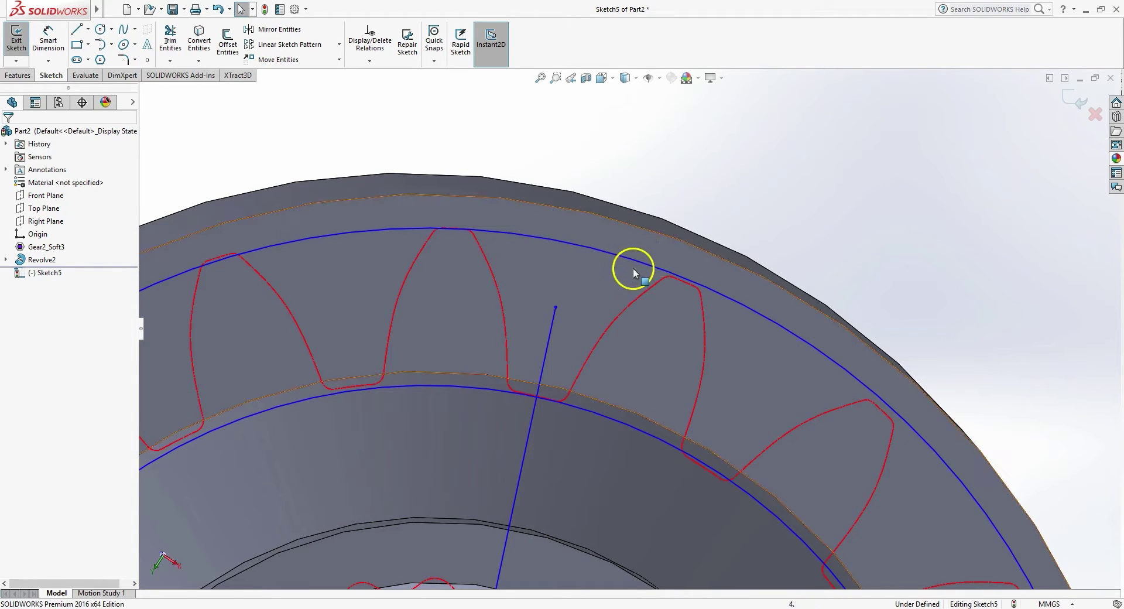
pyautogui.click(670, 275)
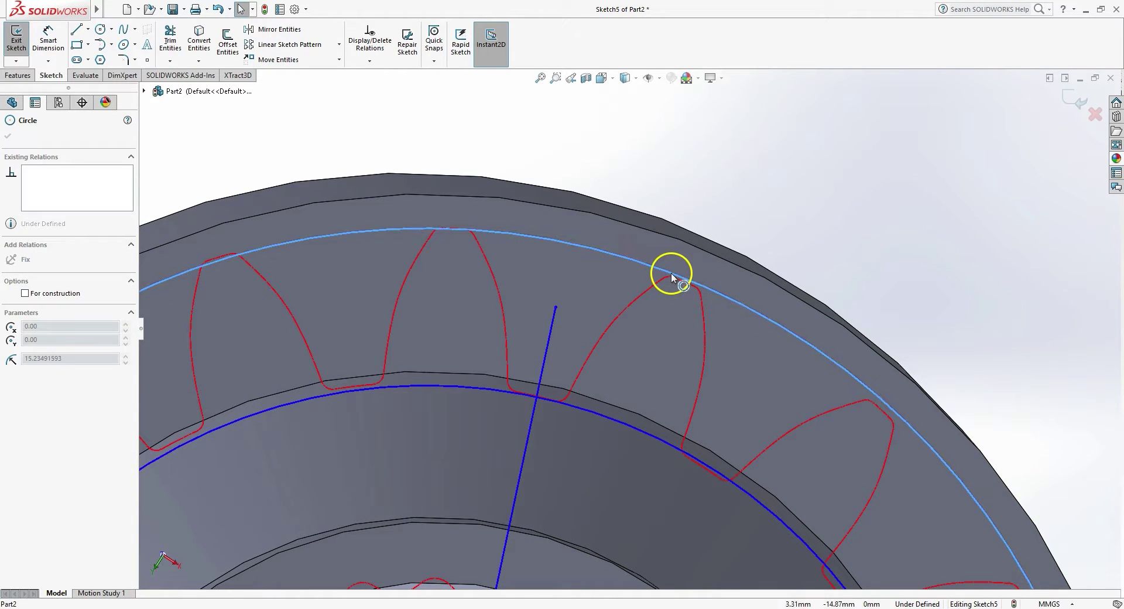
pyautogui.click(640, 137)
pyautogui.scroll(5, 690, 233)
pyautogui.scroll(-3, 585, 520)
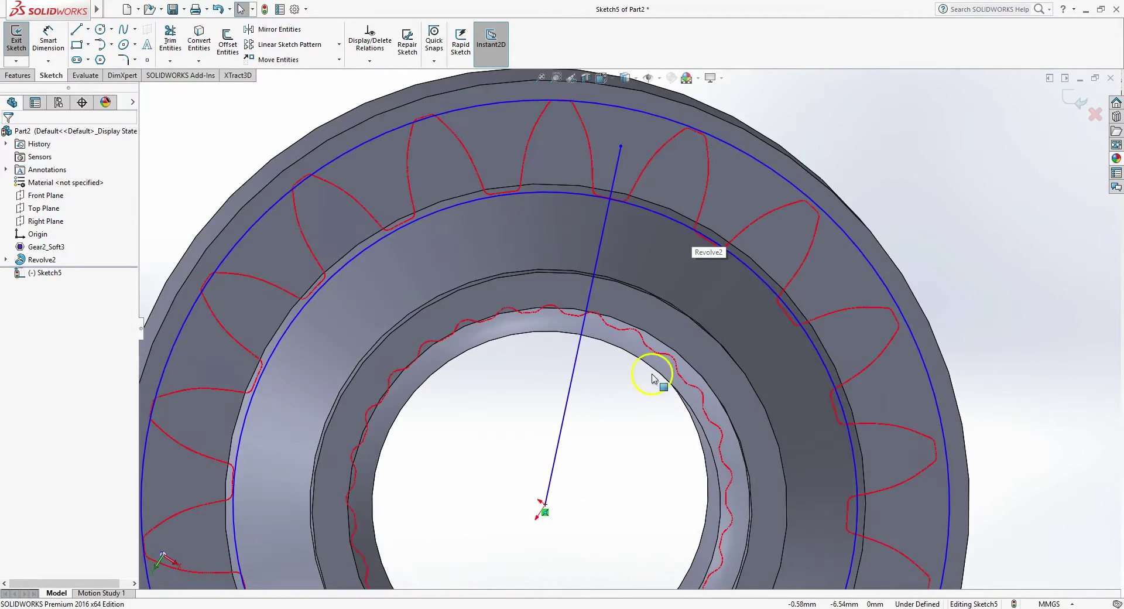
pyautogui.moveTo(637, 356); pyautogui.dragTo(640, 348, button='middle')
pyautogui.scroll(5, 644, 325)
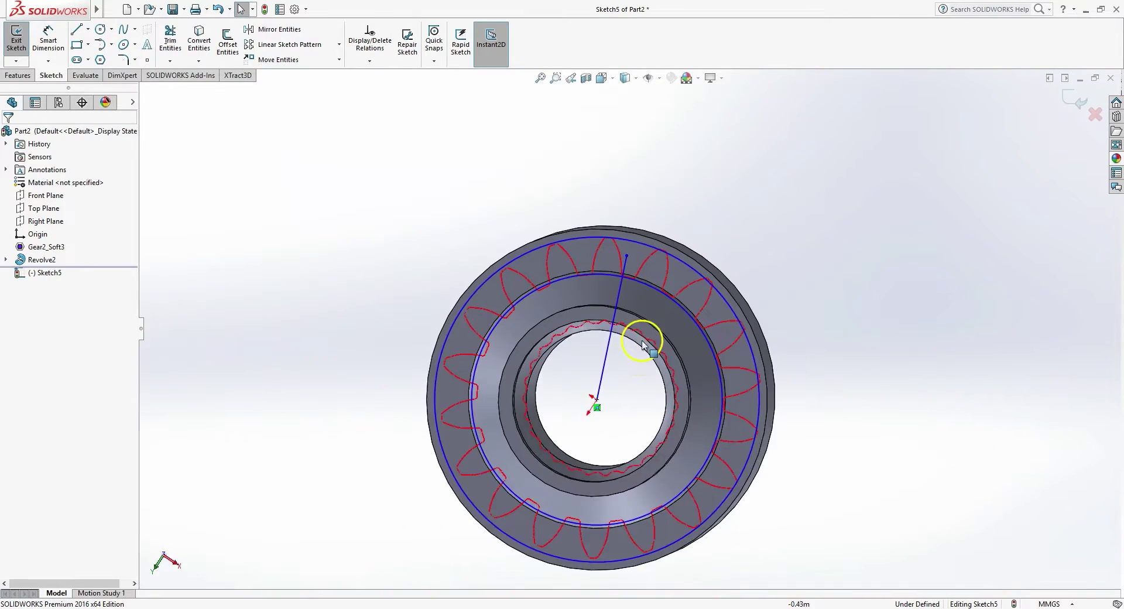
pyautogui.scroll(-2, 645, 326)
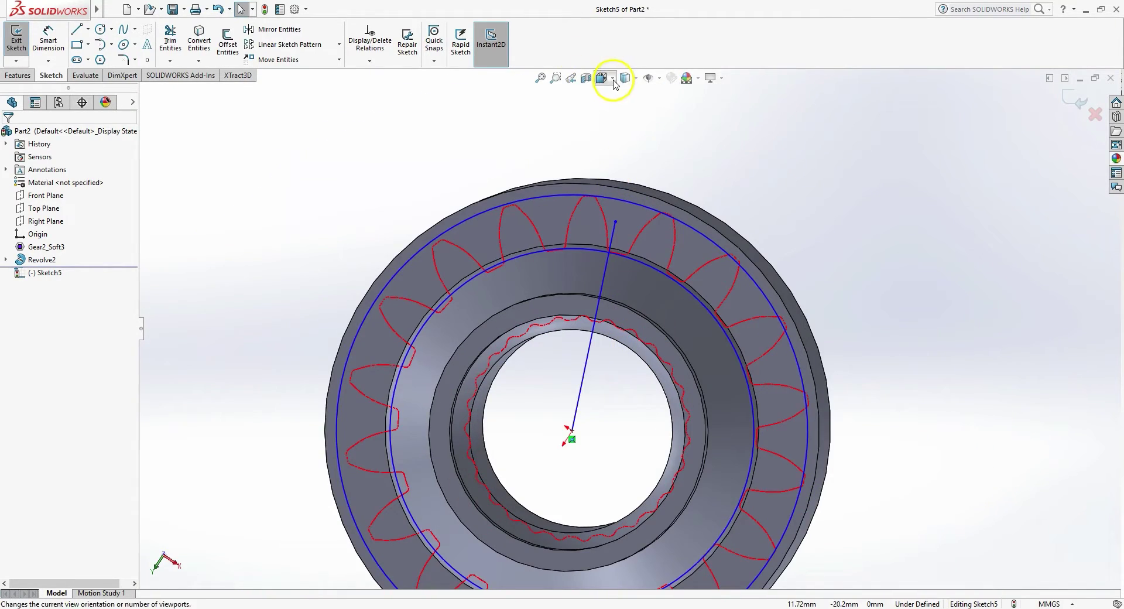
pyautogui.click(622, 80)
pyautogui.click(590, 243)
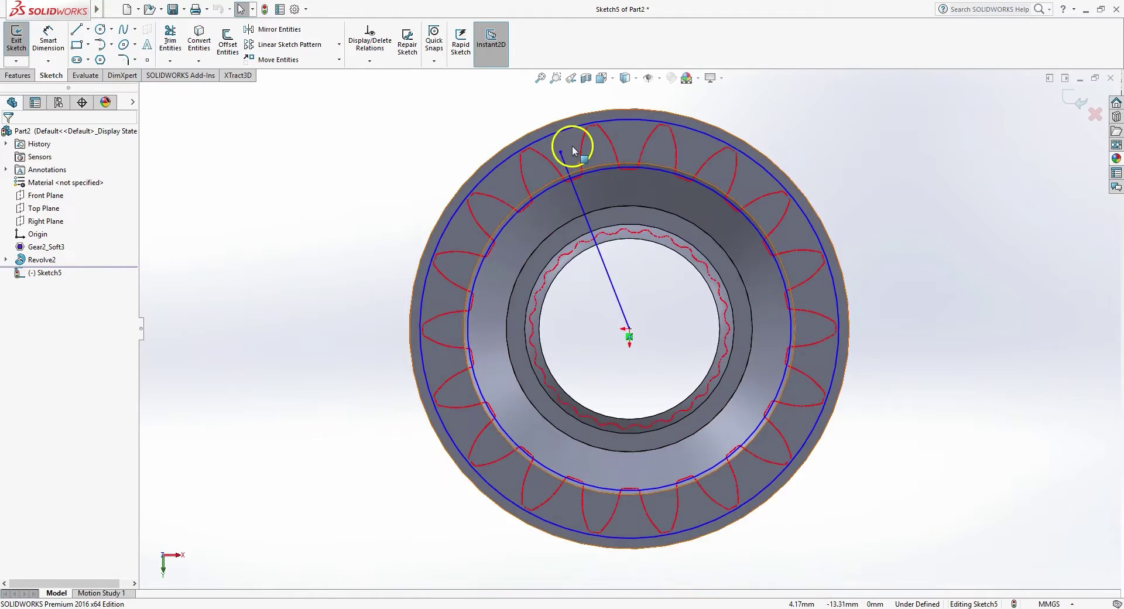
# Resize the two circles to match the tooth roots and tips, and realign the line's outer endpoint with the middle of the tooth gap
pyautogui.scroll(-3, 572, 146)
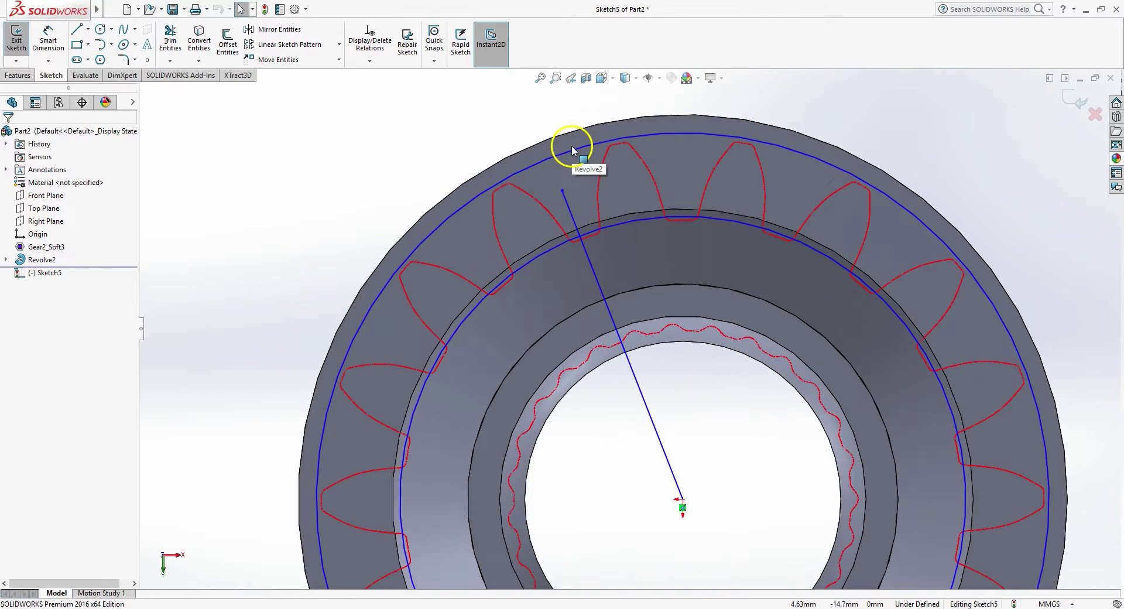
pyautogui.click(606, 226)
pyautogui.moveTo(591, 236); pyautogui.dragTo(589, 236)
pyautogui.moveTo(577, 148)
pyautogui.mouseDown()
pyautogui.moveTo(585, 156)
pyautogui.moveTo(616, 142)
pyautogui.mouseUp()
pyautogui.click(539, 135)
pyautogui.moveTo(562, 190); pyautogui.dragTo(568, 177)
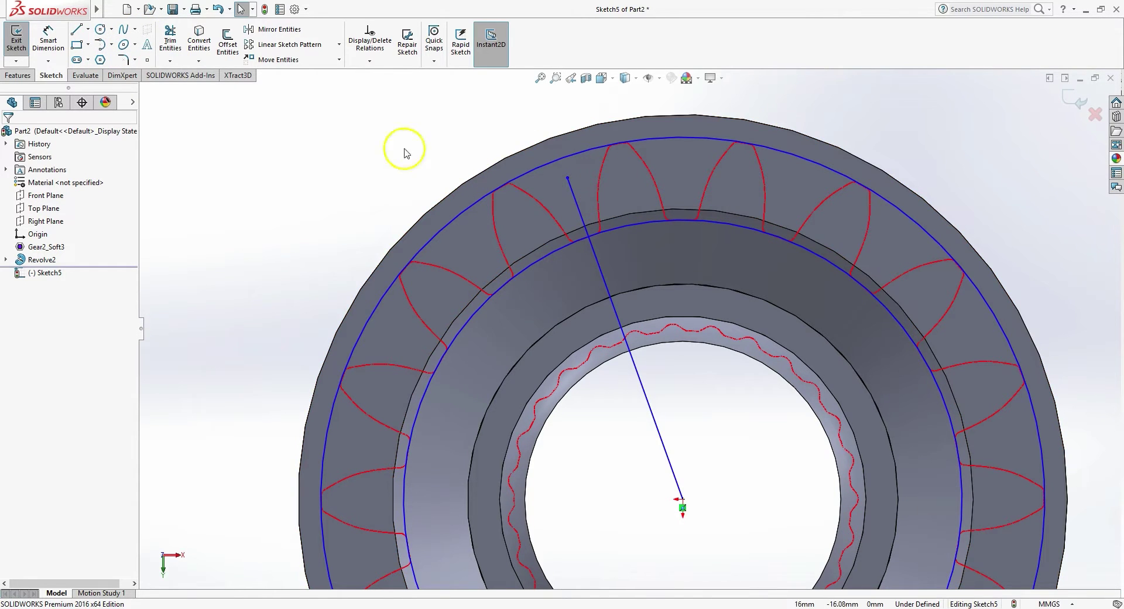
# Draw a spline along the tooth flank beside the line, extending past both the tip and root circles
pyautogui.click(135, 29)
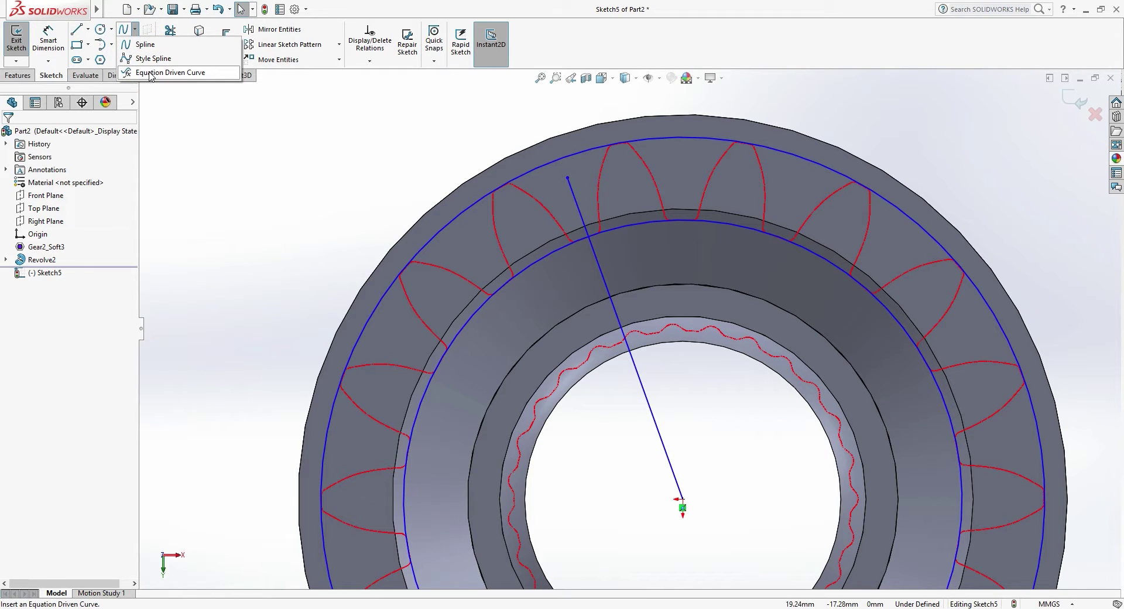
pyautogui.click(152, 47)
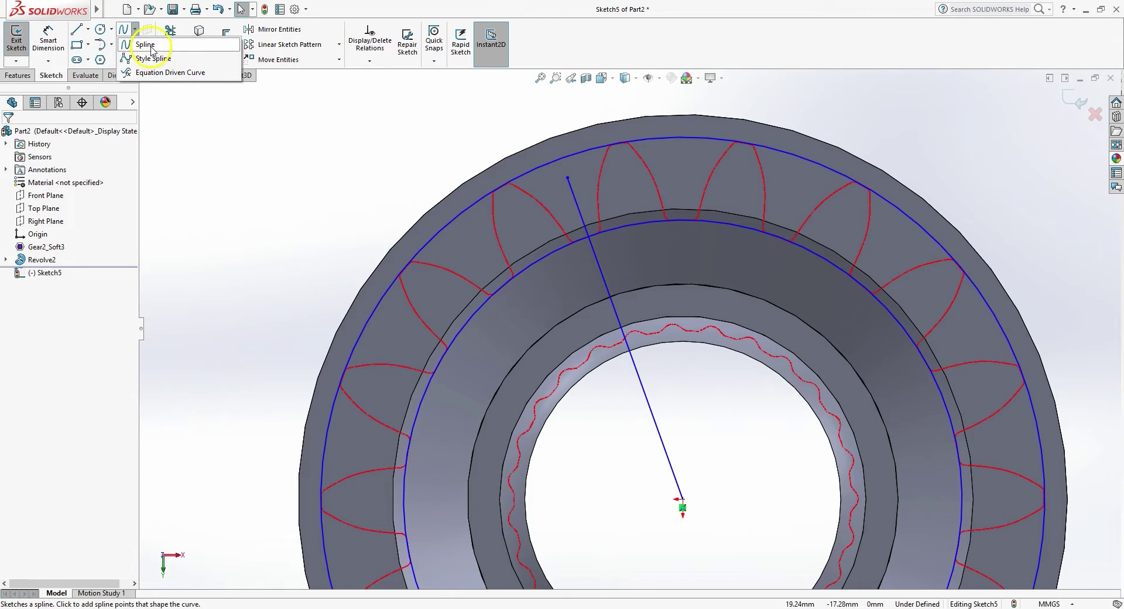
pyautogui.click(620, 103)
pyautogui.click(604, 156)
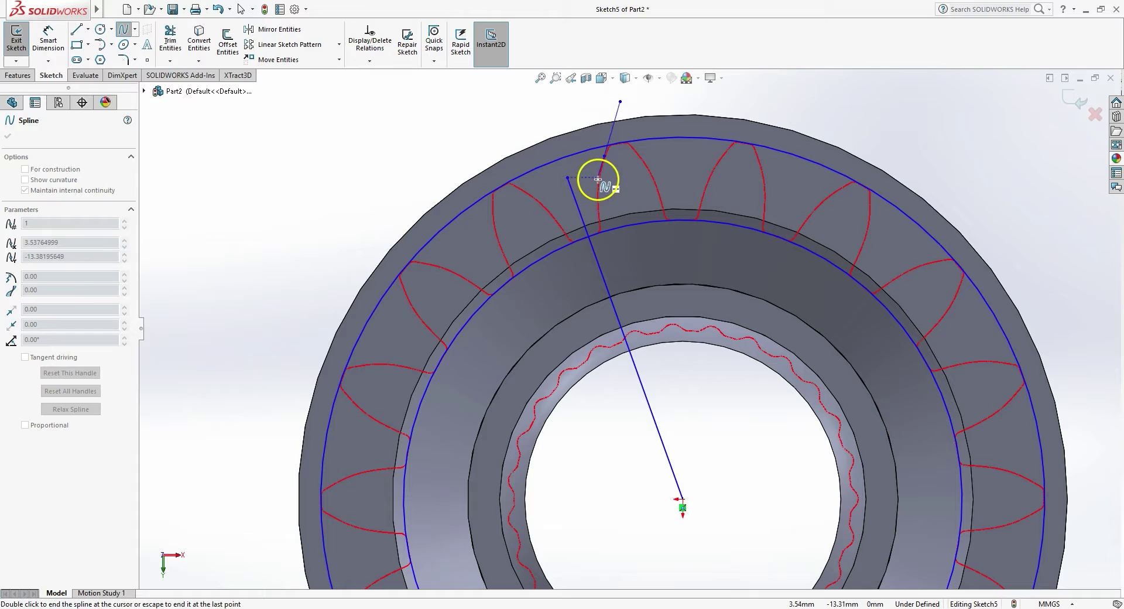
pyautogui.click(600, 211)
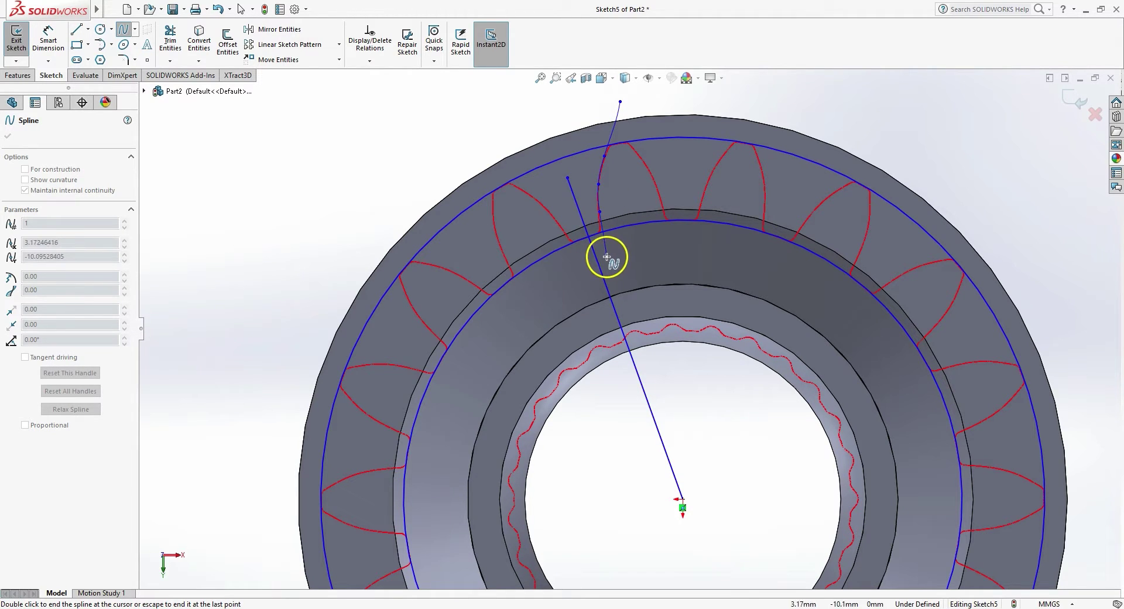
pyautogui.rightClick(639, 243)
pyautogui.click(646, 247)
# Move the spline's outer endpoint closer to the tooth tip circle
pyautogui.scroll(-5, 603, 138)
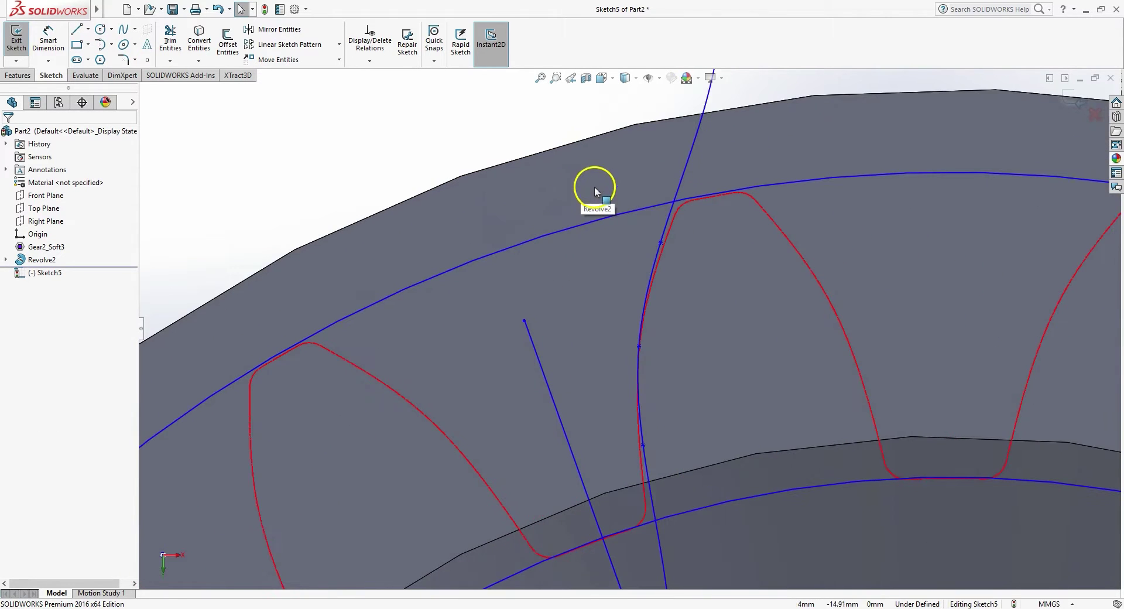
pyautogui.scroll(2, 593, 184)
pyautogui.scroll(-2, 670, 190)
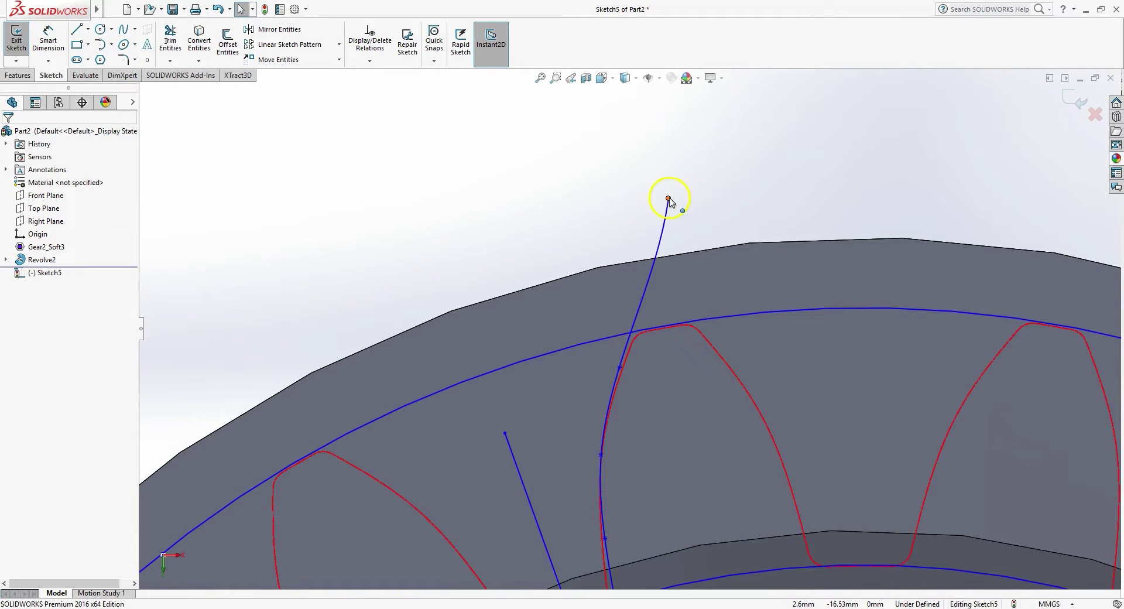
pyautogui.moveTo(668, 198); pyautogui.dragTo(640, 294)
pyautogui.scroll(4, 619, 394)
pyautogui.scroll(-4, 623, 398)
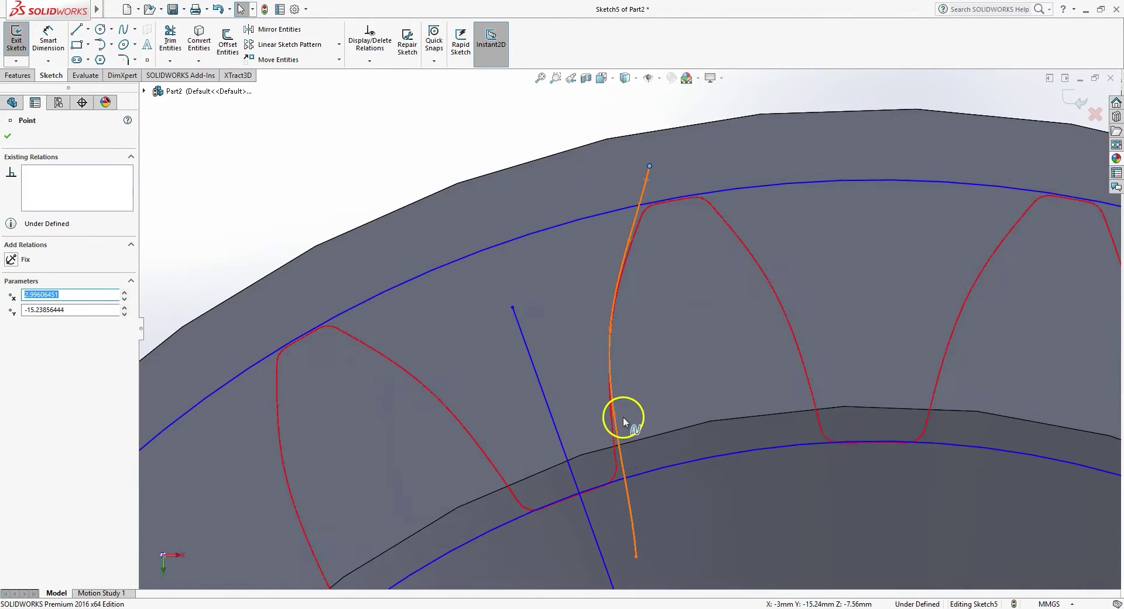
# Adjust the spline's upper point and outer endpoint so the curve follows the flank near the tooth tip
pyautogui.scroll(-2, 623, 397)
pyautogui.moveTo(630, 173); pyautogui.dragTo(633, 184)
pyautogui.scroll(-1, 660, 194)
pyautogui.scroll(3, 660, 211)
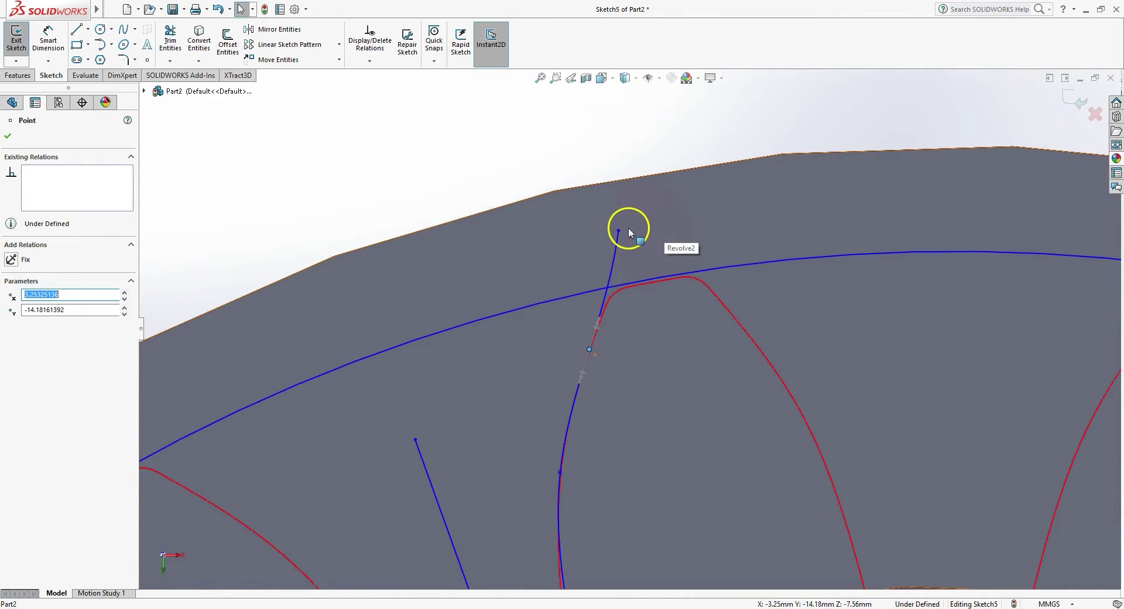
pyautogui.moveTo(618, 230); pyautogui.dragTo(635, 235)
pyautogui.scroll(4, 651, 262)
pyautogui.scroll(-5, 573, 410)
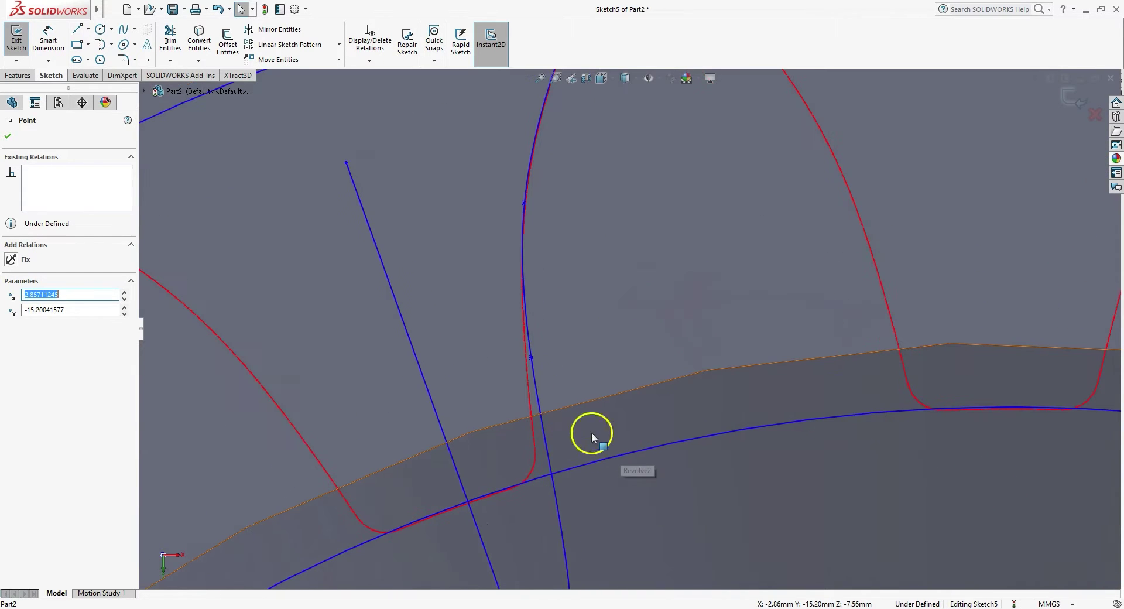
# Move the spline's middle and lower points and its inner endpoint so the curve follows the flank down to the tooth root
pyautogui.click(523, 201)
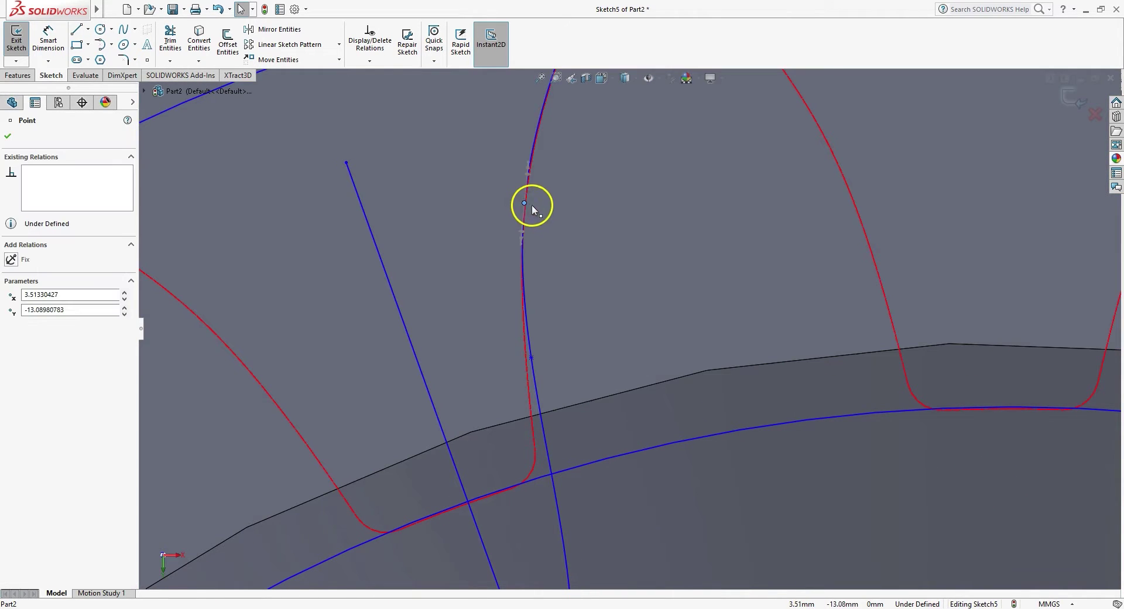
pyautogui.moveTo(524, 207); pyautogui.dragTo(525, 208)
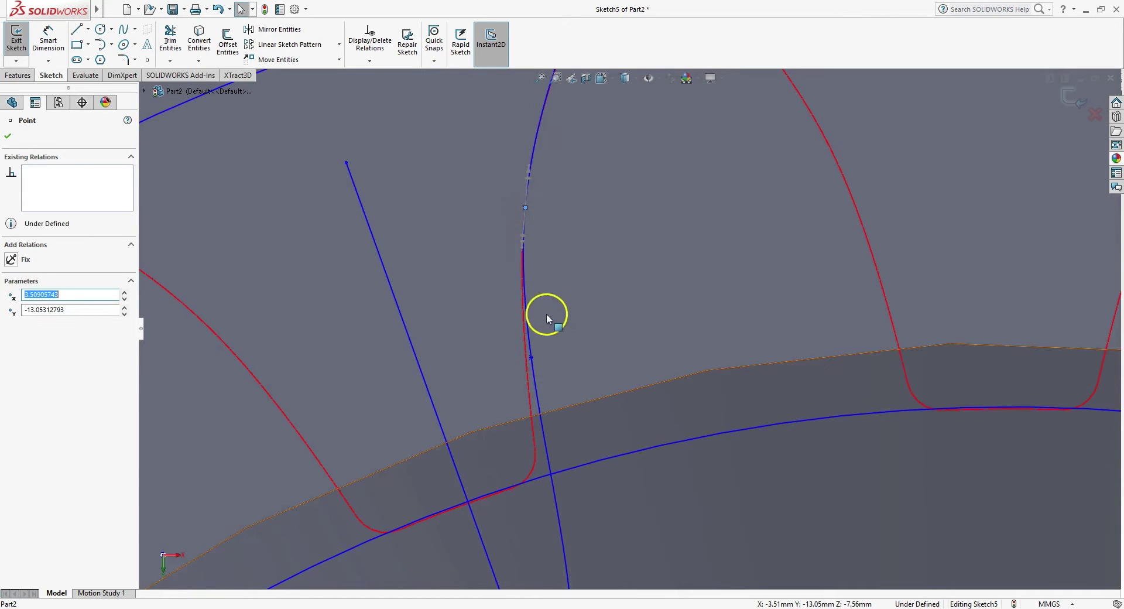
pyautogui.moveTo(531, 359); pyautogui.dragTo(526, 367)
pyautogui.click(580, 299)
pyautogui.scroll(4, 582, 313)
pyautogui.scroll(-4, 593, 403)
pyautogui.moveTo(652, 490); pyautogui.dragTo(638, 482)
pyautogui.click(671, 401)
# Fine-tune the spline's middle point against the tooth outline and check the whole curve
pyautogui.scroll(5, 672, 402)
pyautogui.scroll(-4, 633, 234)
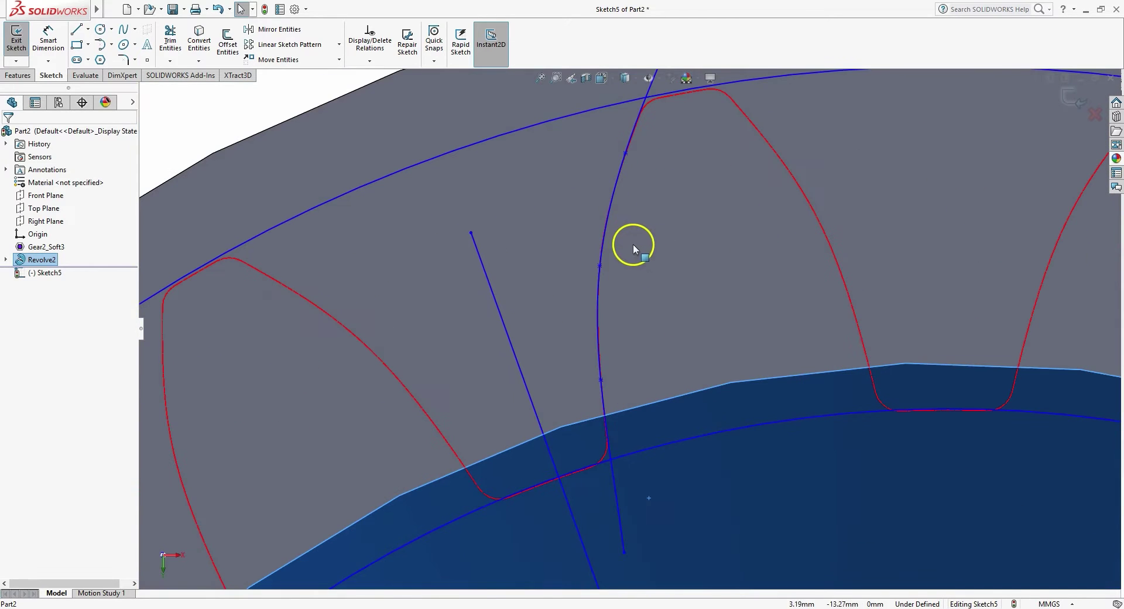
pyautogui.moveTo(600, 266)
pyautogui.mouseDown()
pyautogui.moveTo(650, 248)
pyautogui.moveTo(581, 262)
pyautogui.moveTo(600, 263)
pyautogui.mouseUp()
pyautogui.click(680, 265)
pyautogui.scroll(6, 680, 266)
pyautogui.click(506, 180)
pyautogui.scroll(4, 503, 185)
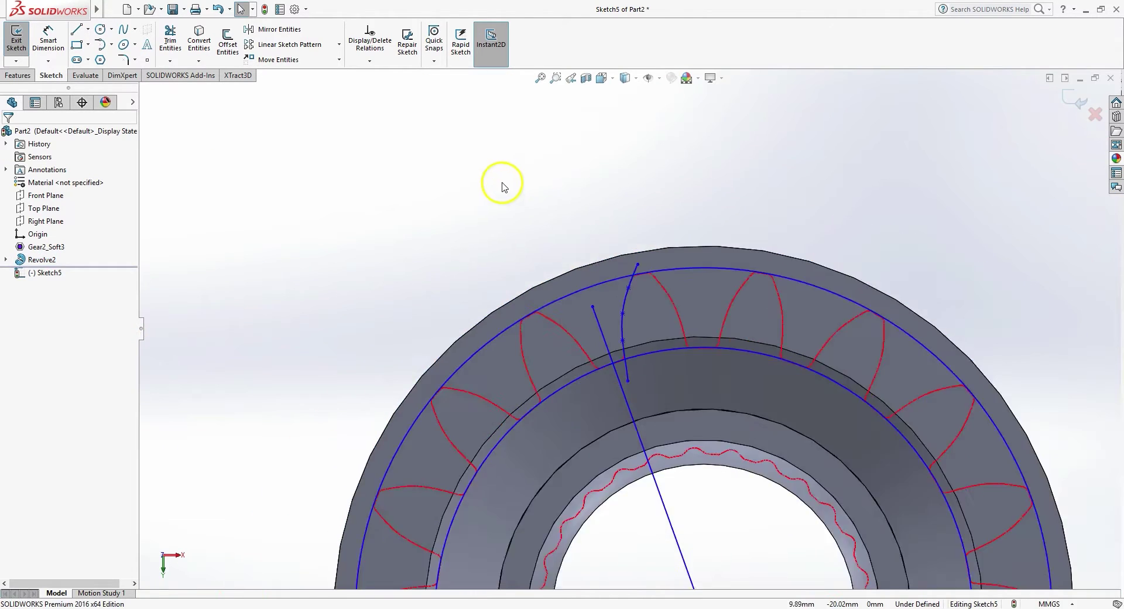
# Mirror a copy of the flank spline about the line running from the origin through the tooth gap
pyautogui.scroll(-4, 505, 187)
pyautogui.scroll(3, 552, 262)
pyautogui.scroll(-4, 724, 413)
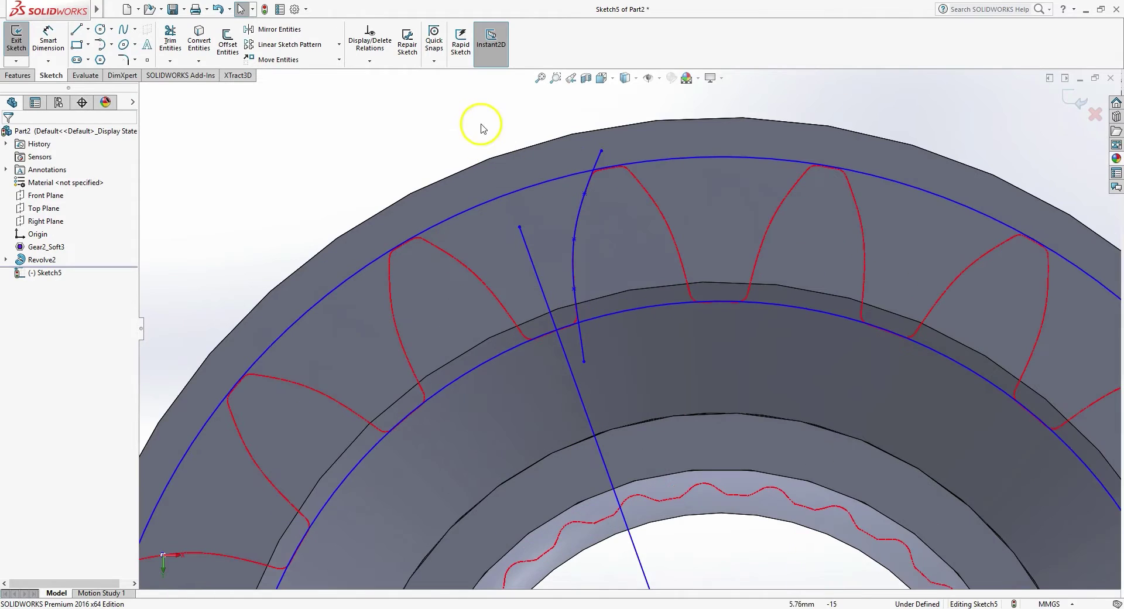
pyautogui.click(256, 29)
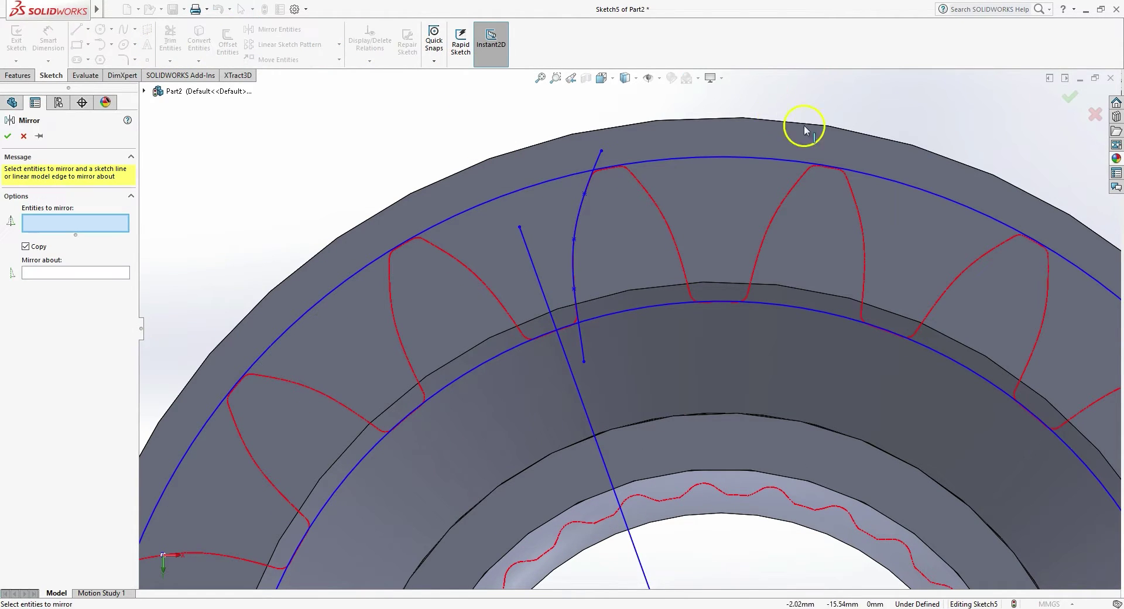
pyautogui.click(583, 195)
pyautogui.click(37, 274)
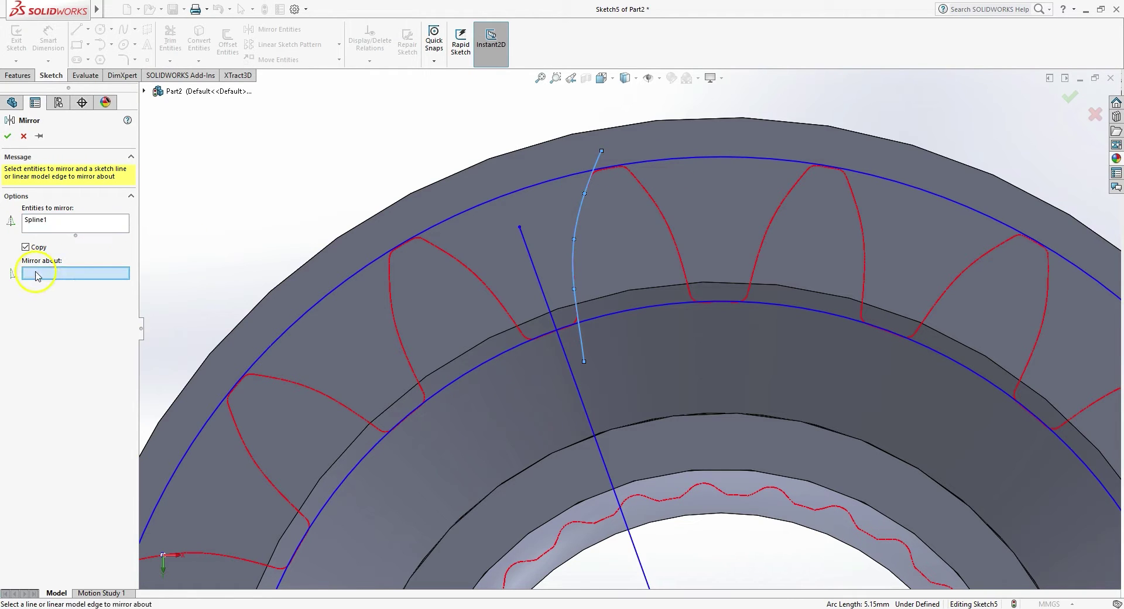
pyautogui.click(528, 252)
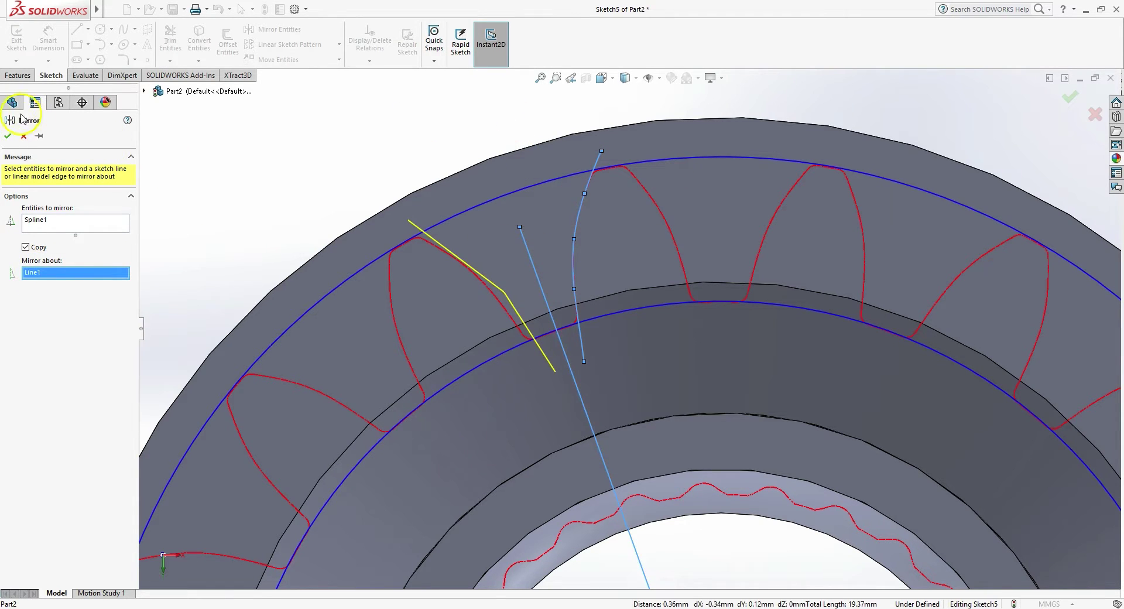
pyautogui.click(8, 136)
pyautogui.scroll(-2, 402, 211)
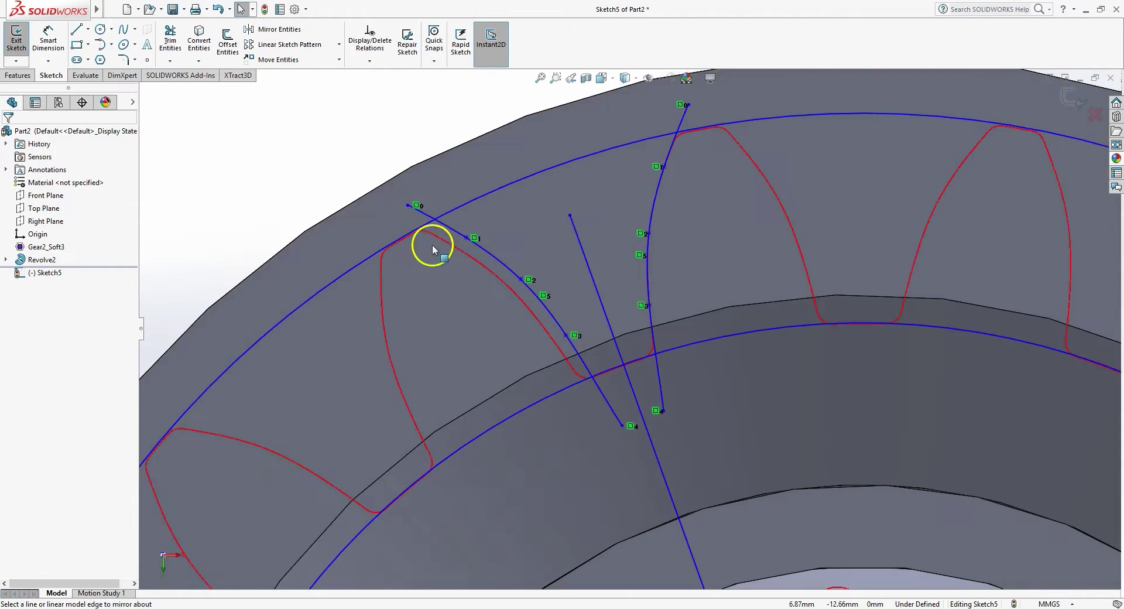
# Swing the mirror line's outer end about the origin until the mirrored spline follows the opposite tooth flank, and check the fit
pyautogui.scroll(5, 820, 510)
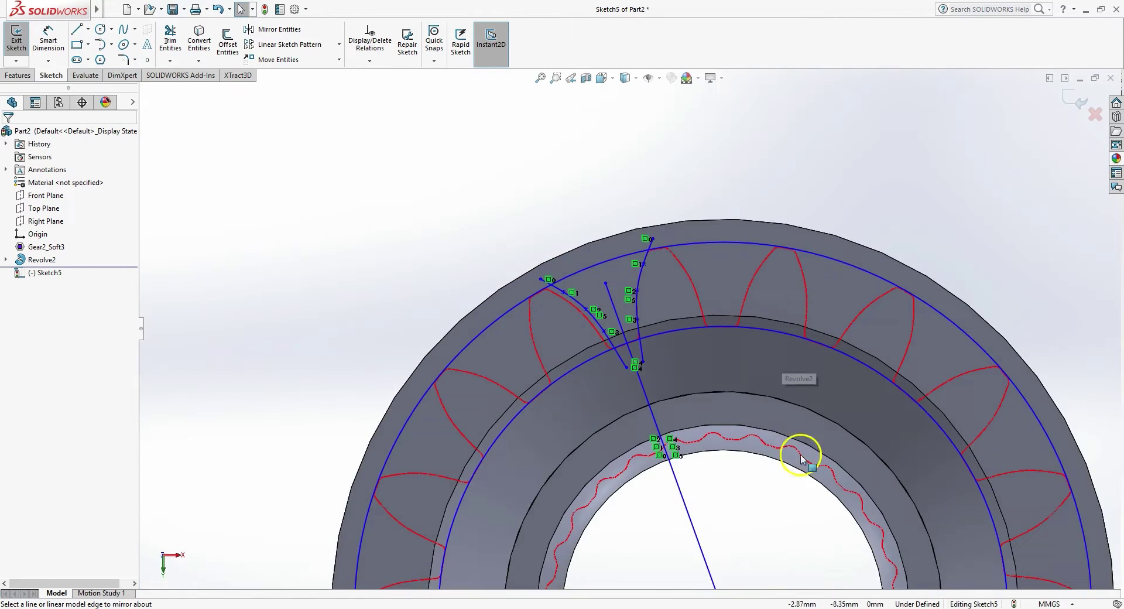
pyautogui.scroll(-6, 613, 306)
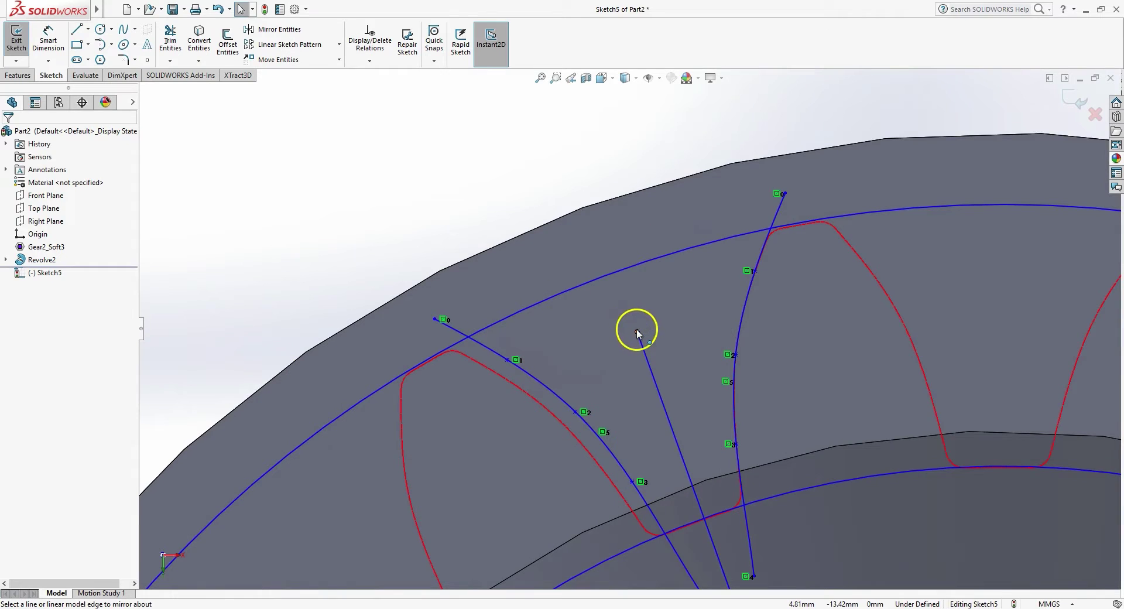
pyautogui.moveTo(638, 332); pyautogui.dragTo(628, 331)
pyautogui.click(510, 184)
pyautogui.scroll(6, 666, 298)
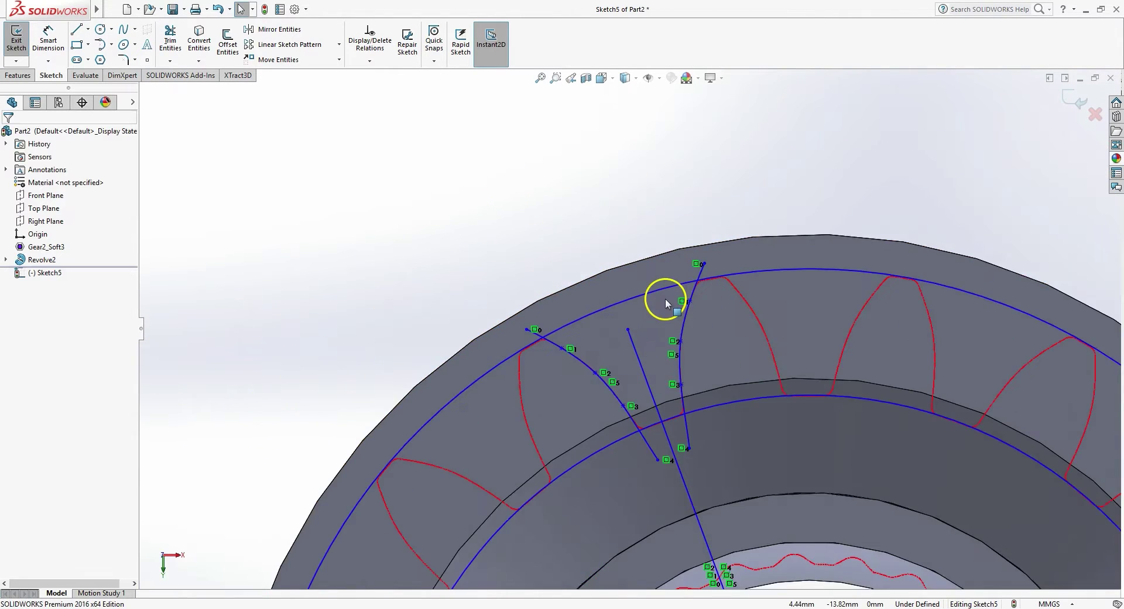
pyautogui.scroll(4, 692, 487)
pyautogui.scroll(-3, 697, 518)
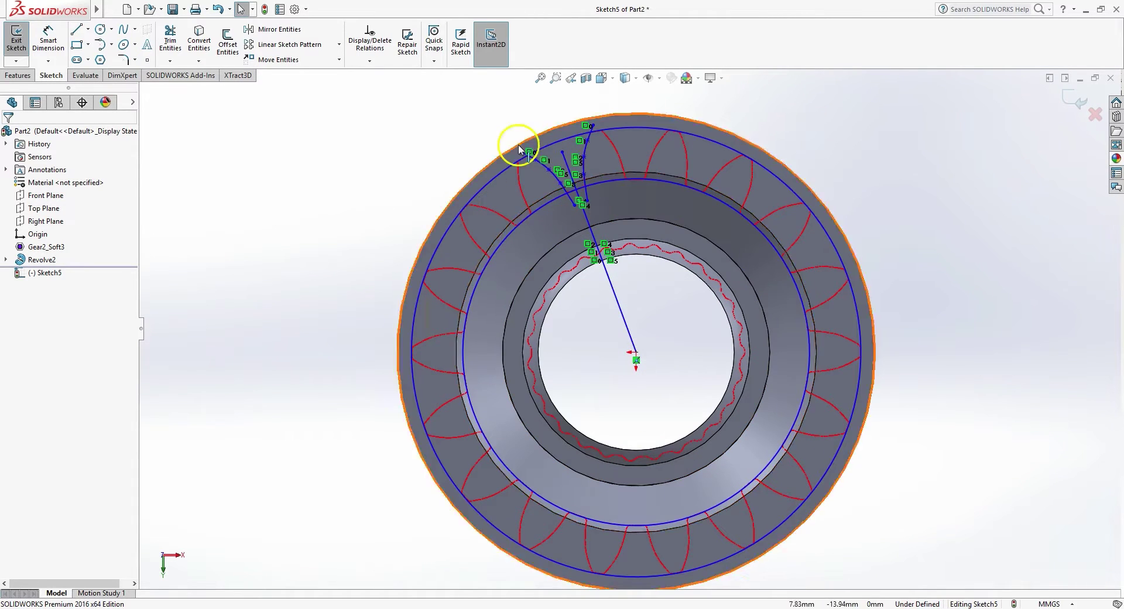
pyautogui.scroll(-8, 618, 172)
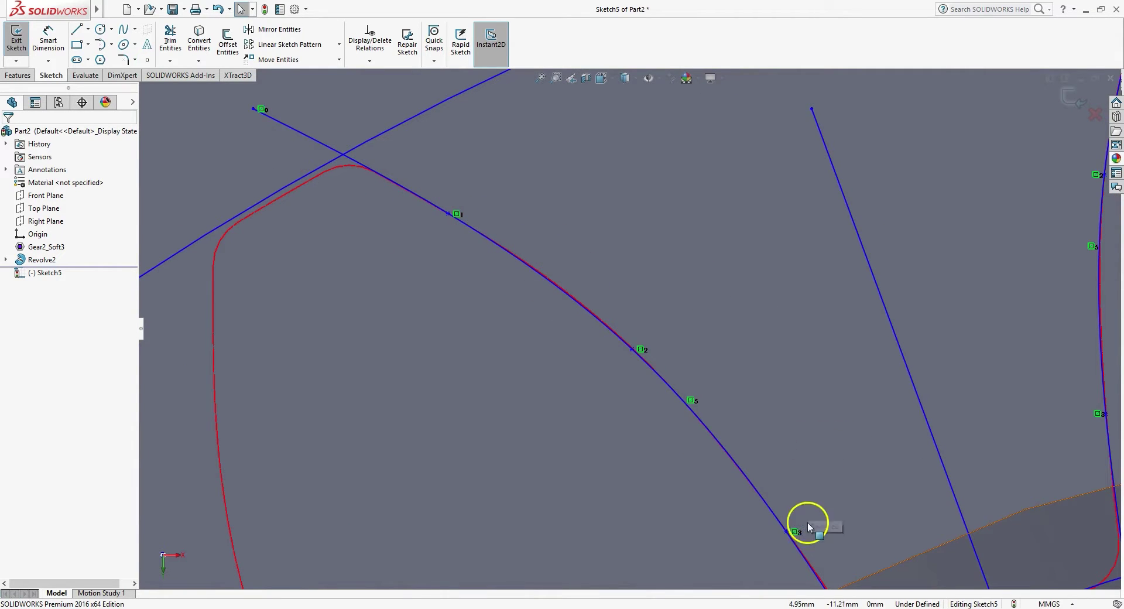
pyautogui.scroll(10, 643, 236)
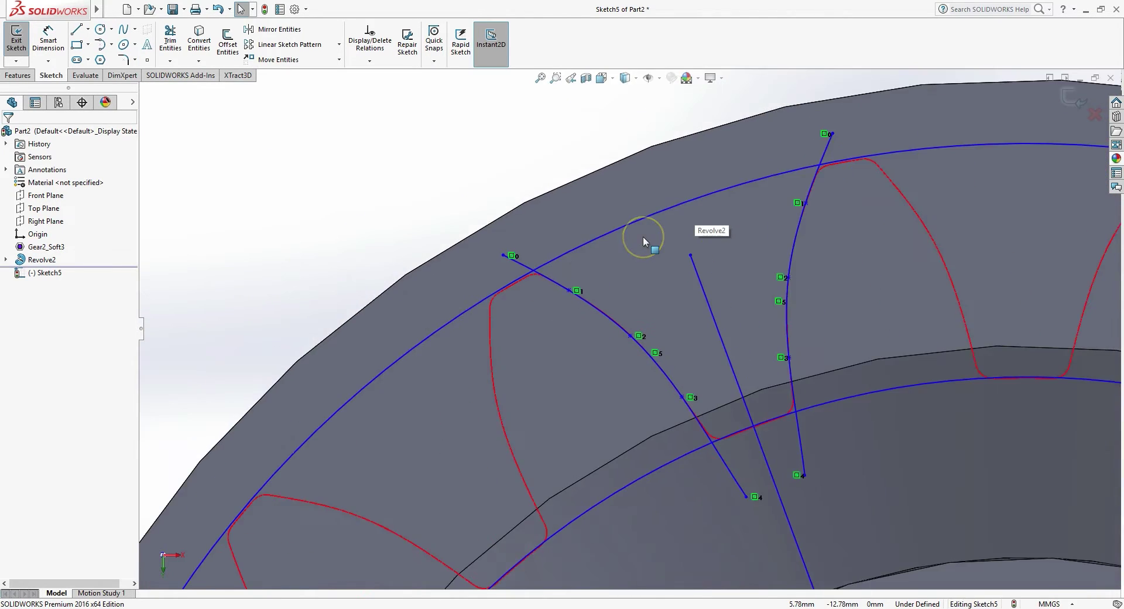
pyautogui.scroll(-3, 651, 318)
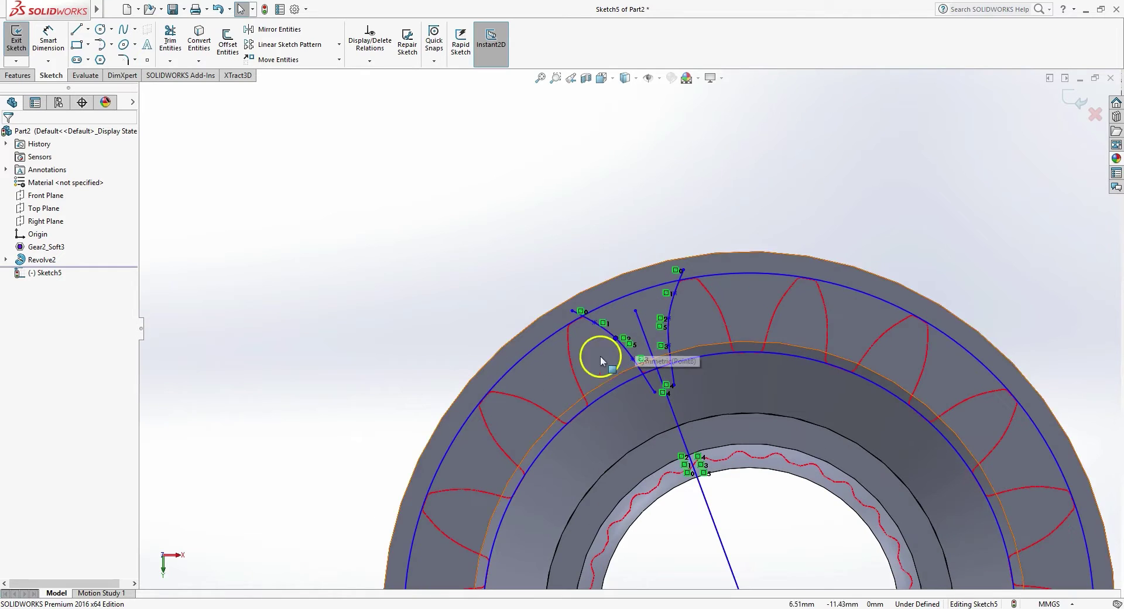
pyautogui.click(675, 371)
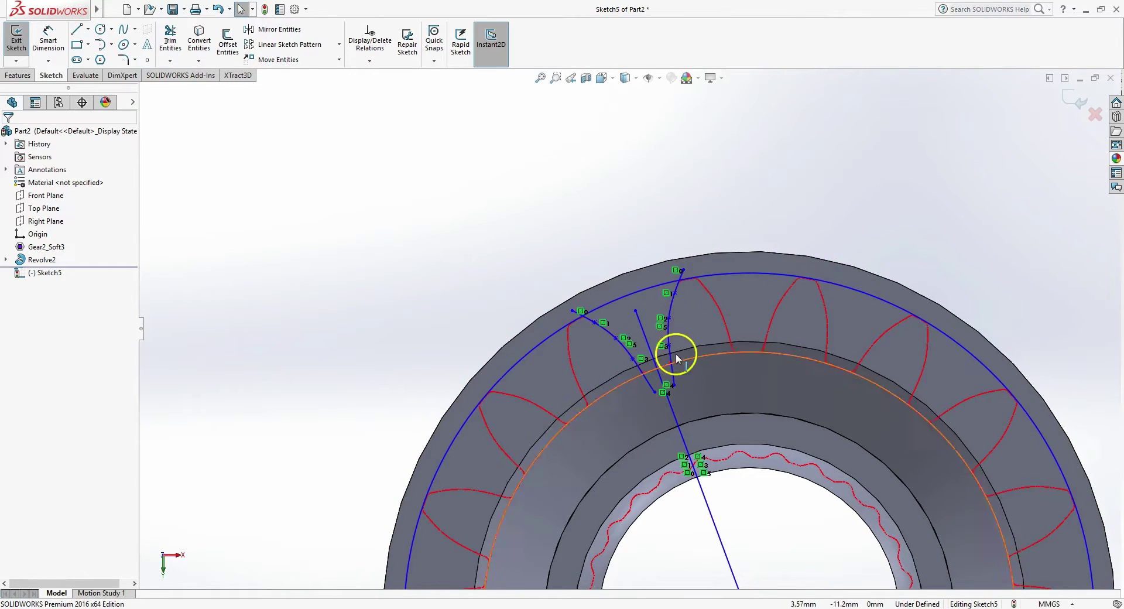
# Draw three connected lines beyond the gear's rim, starting and ending on the outer circle on either side of the two splines
pyautogui.click(76, 29)
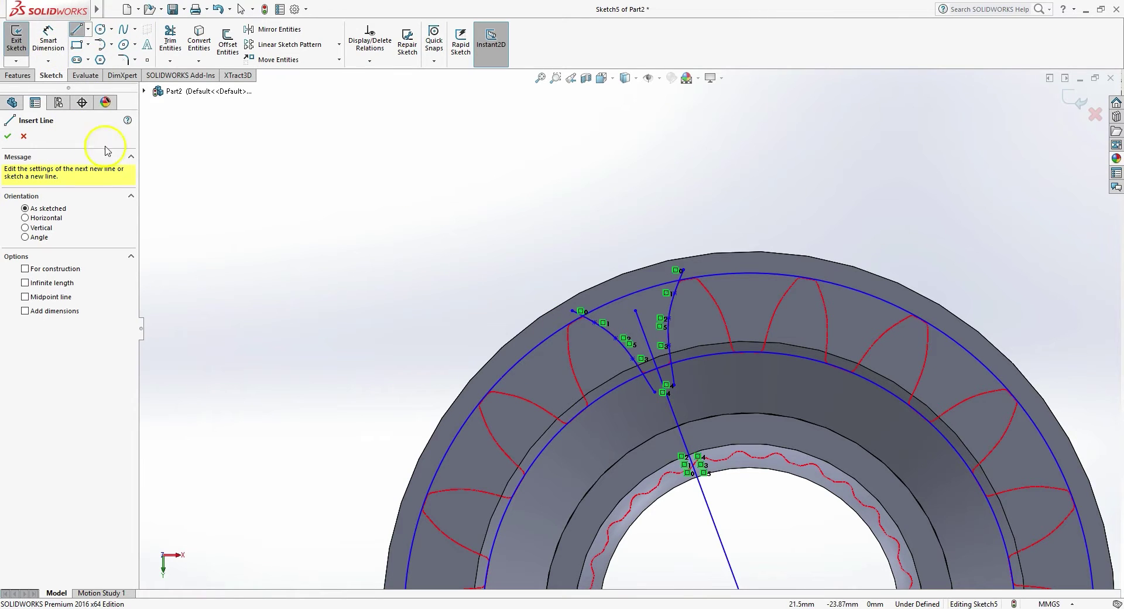
pyautogui.click(561, 329)
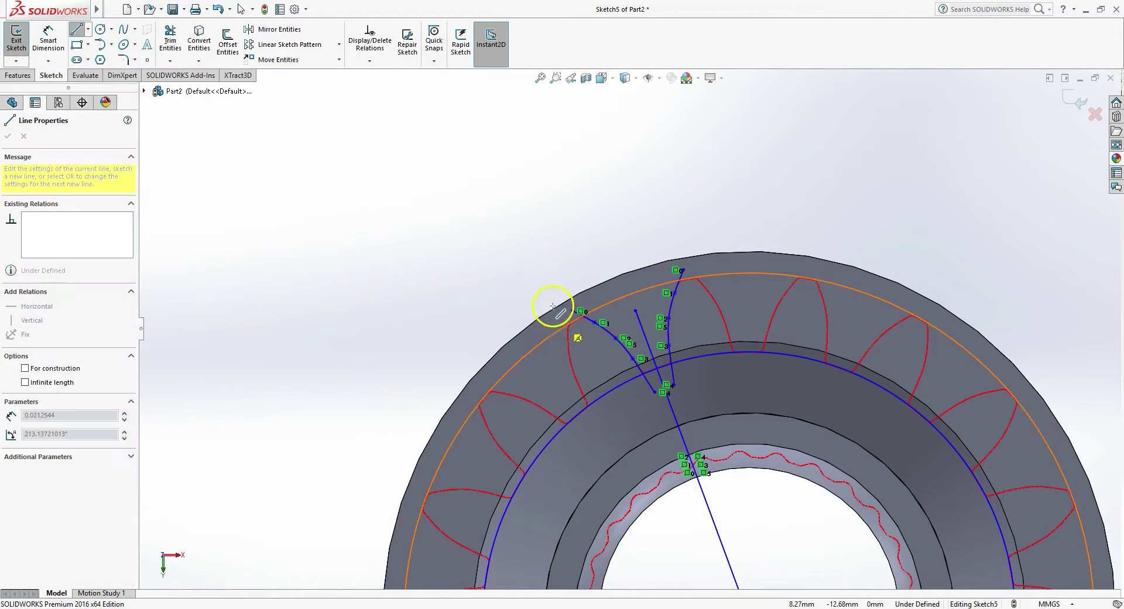
pyautogui.click(517, 269)
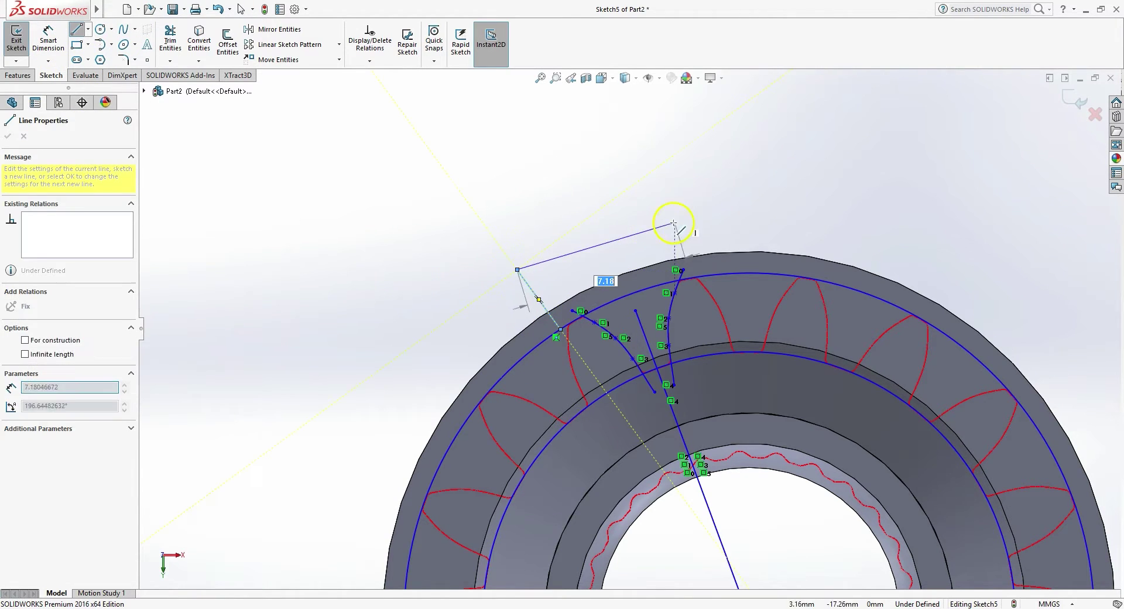
pyautogui.click(703, 197)
pyautogui.click(712, 268)
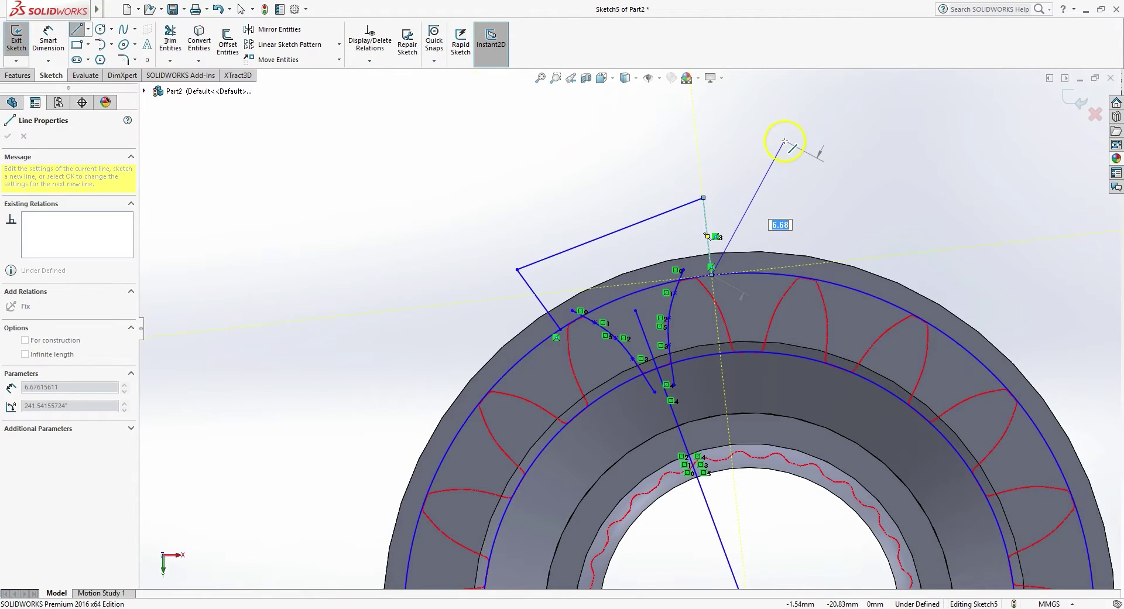
pyautogui.press('Escape')
pyautogui.press('Escape')
# Power-trim the two circles, the spline ends and the mirror line to leave one closed tooth gap profile, and exit the sketch
pyautogui.scroll(-3, 654, 156)
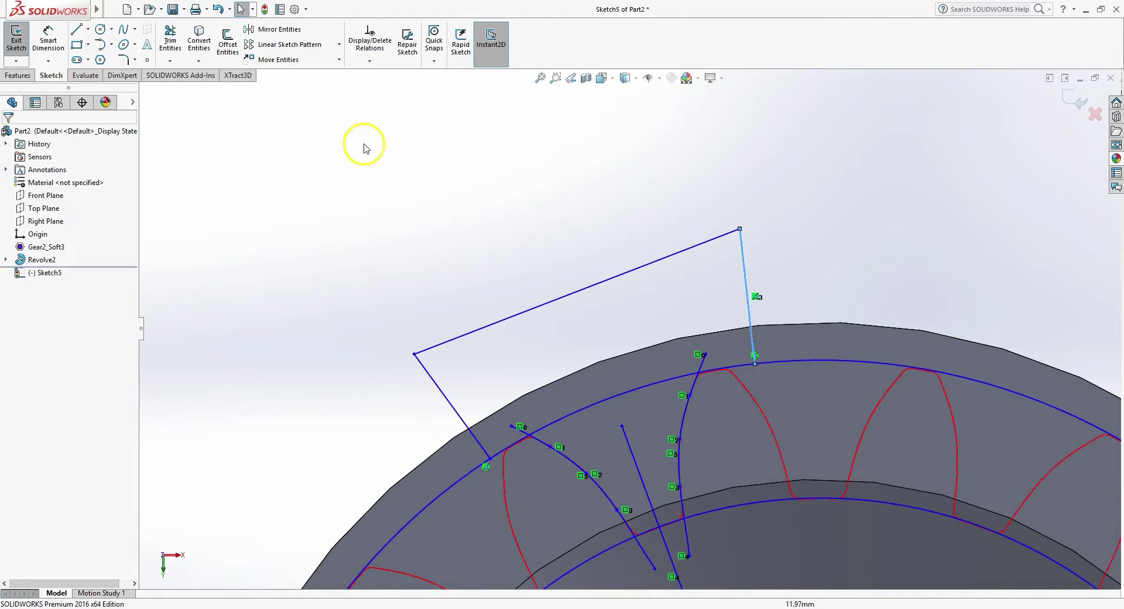
pyautogui.click(173, 39)
pyautogui.scroll(1, 578, 486)
pyautogui.keyDown('ctrl'); pyautogui.moveTo(578, 487); pyautogui.dragTo(637, 396, button='middle'); pyautogui.keyUp('ctrl')
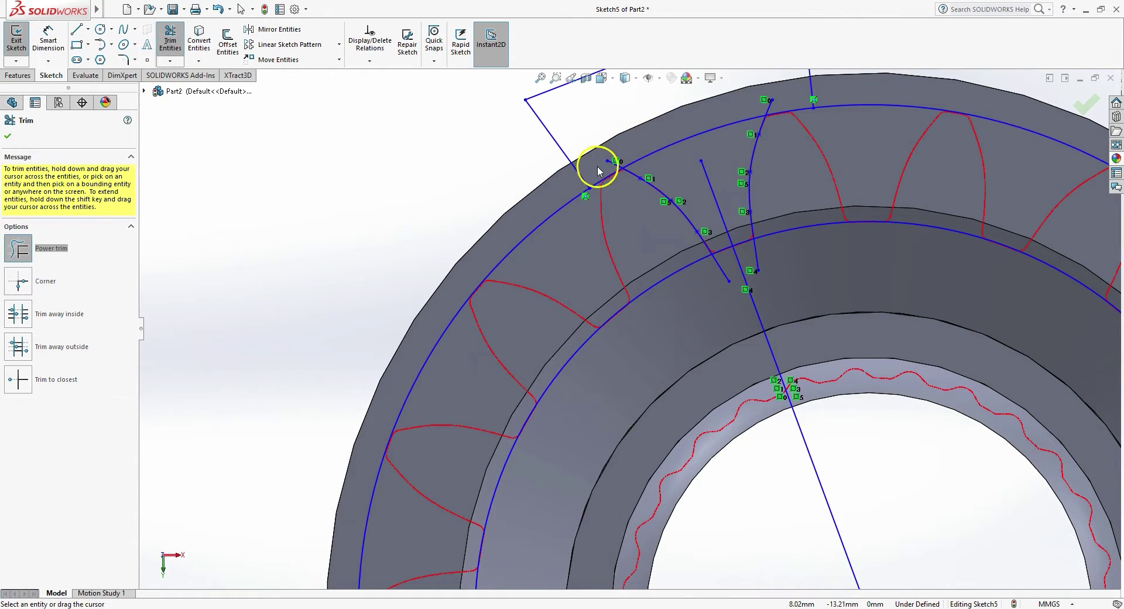
pyautogui.moveTo(620, 157); pyautogui.dragTo(536, 277)
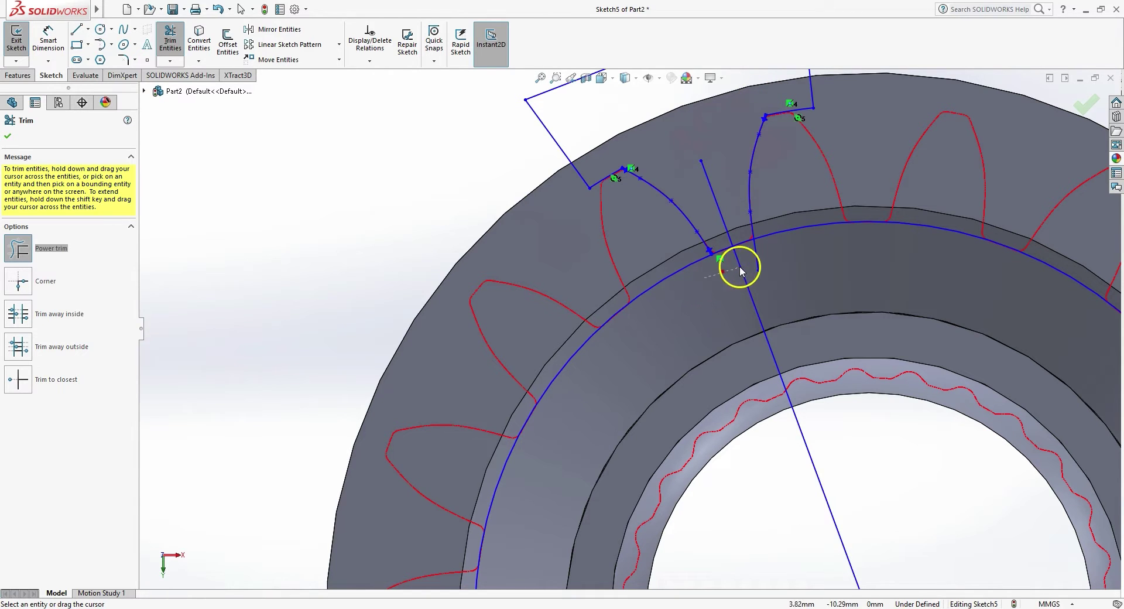
pyautogui.moveTo(773, 257); pyautogui.dragTo(774, 223)
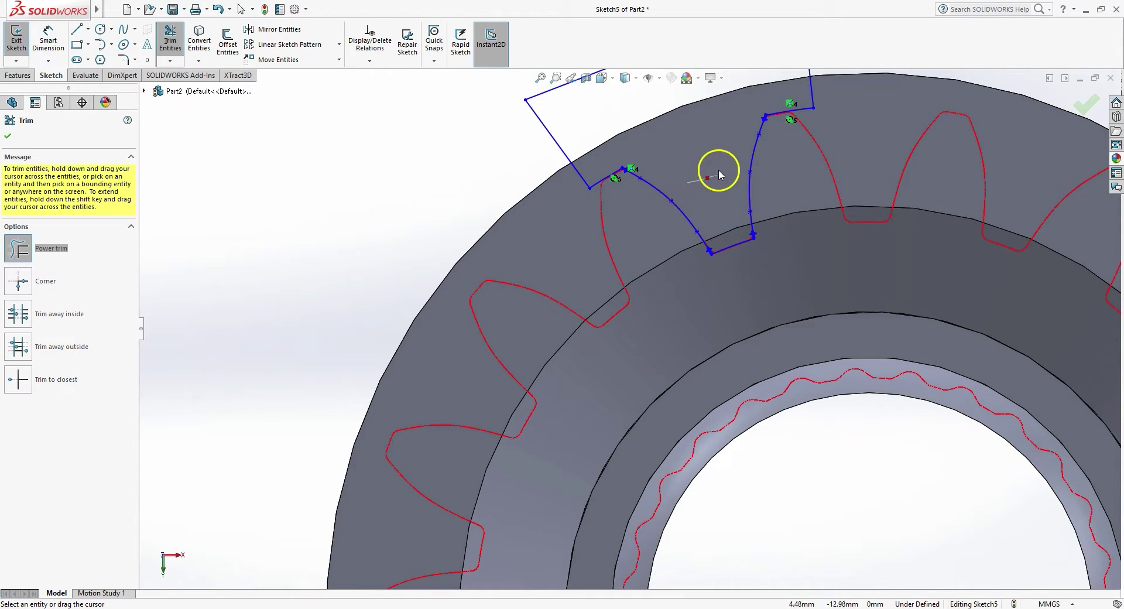
pyautogui.scroll(6, 722, 166)
pyautogui.scroll(-6, 735, 178)
pyautogui.scroll(7, 712, 211)
pyautogui.scroll(-7, 608, 410)
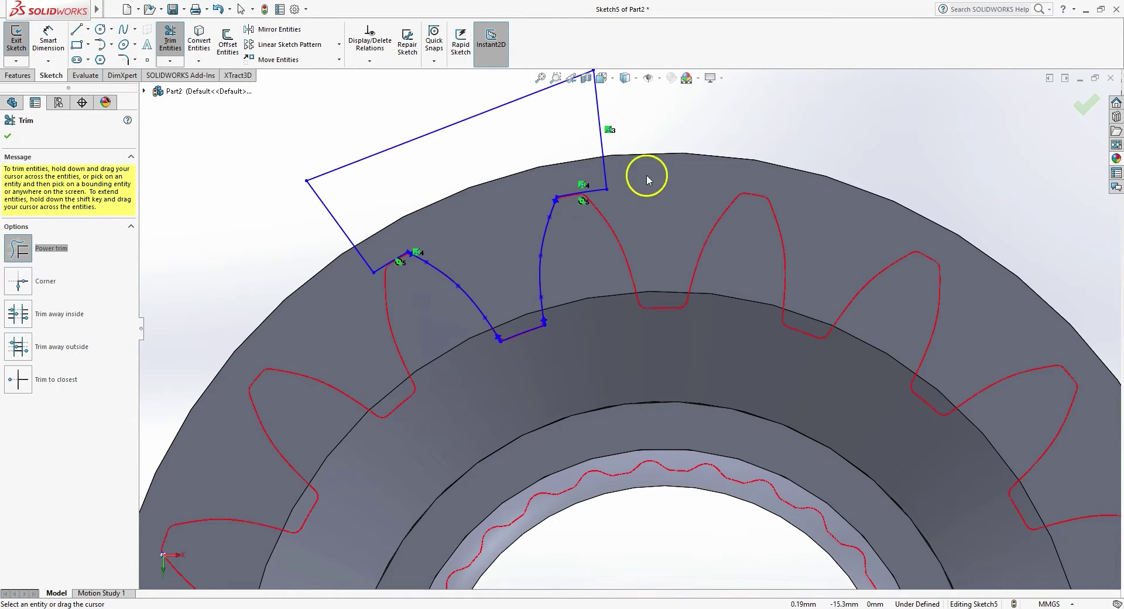
pyautogui.click(7, 136)
pyautogui.click(17, 40)
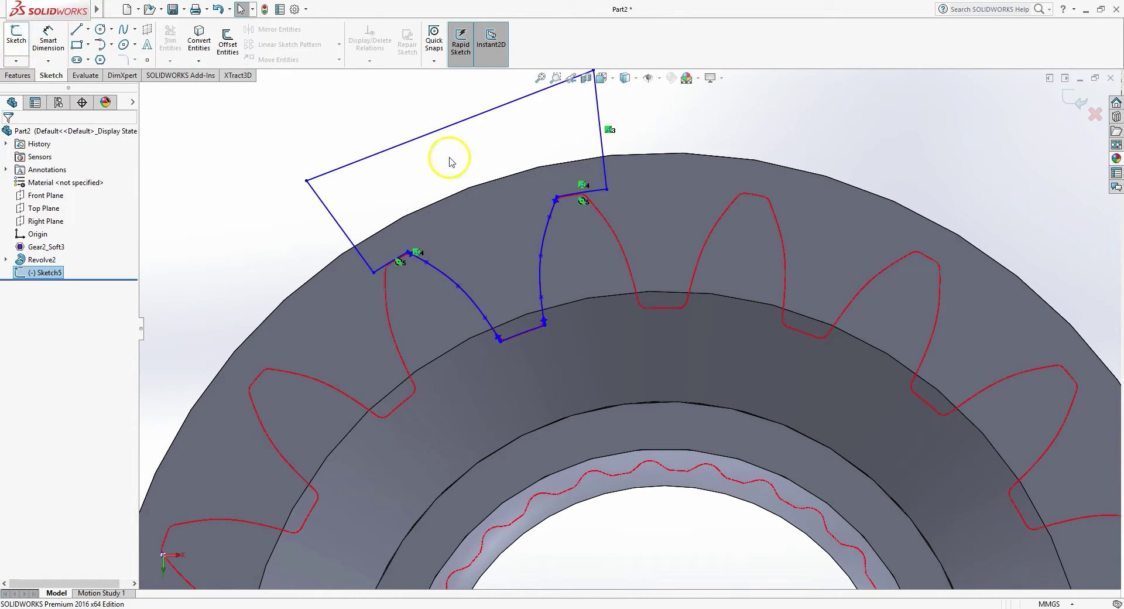
# Cut-extrude the tooth gap profile through the gear body, blind 30 mm in both directions
pyautogui.moveTo(584, 205)
pyautogui.mouseDown(button='middle')
pyautogui.moveTo(690, 233)
pyautogui.moveTo(706, 256)
pyautogui.mouseUp(button='middle')
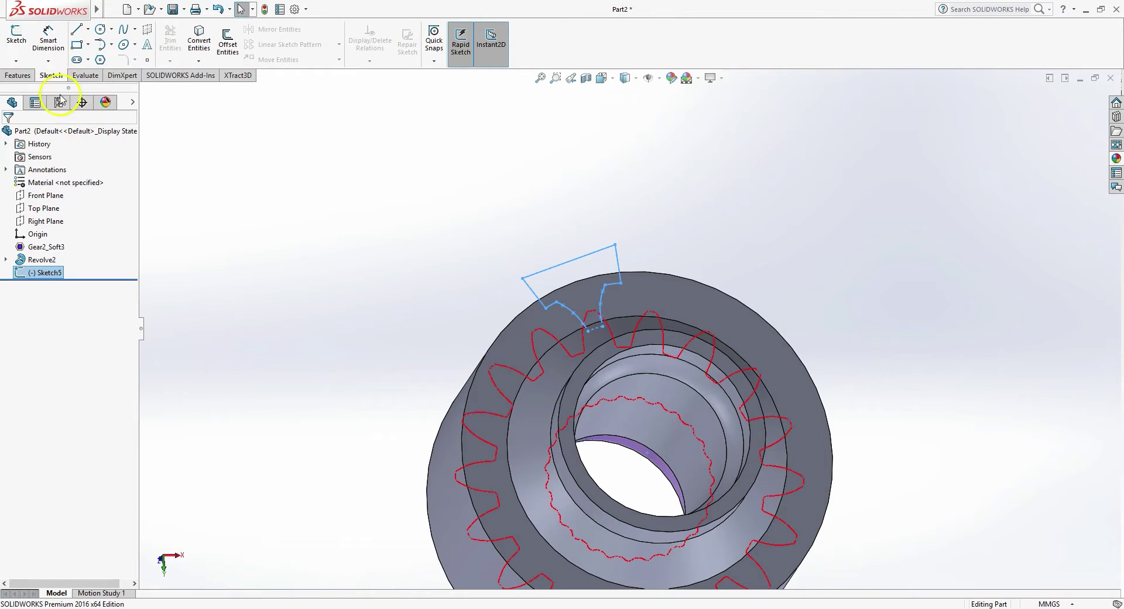
pyautogui.click(17, 76)
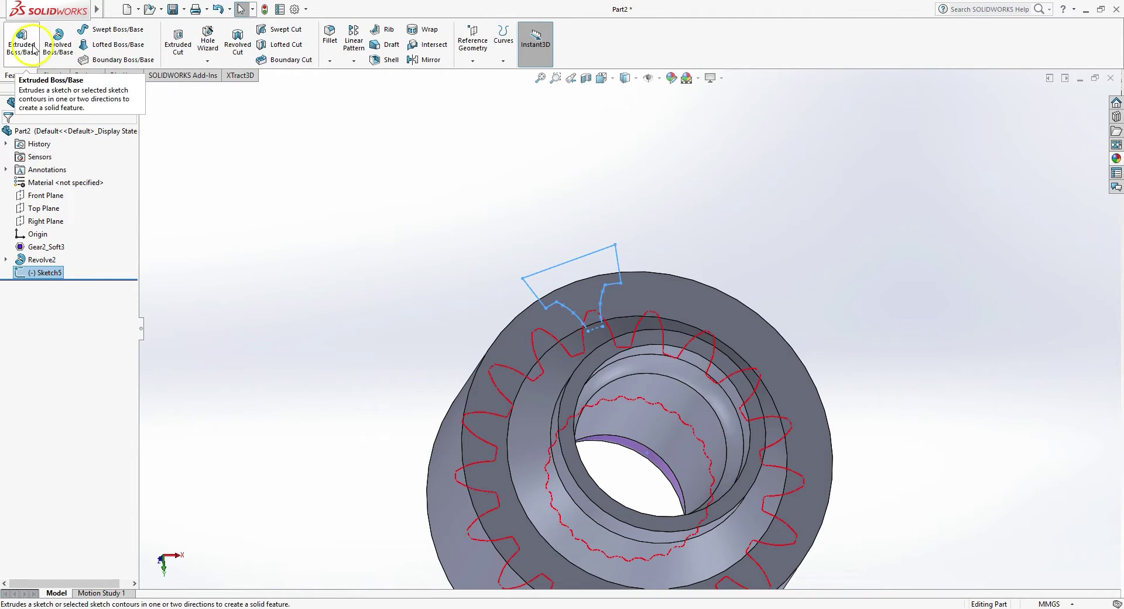
pyautogui.click(178, 40)
pyautogui.moveTo(574, 346); pyautogui.dragTo(424, 307, button='middle')
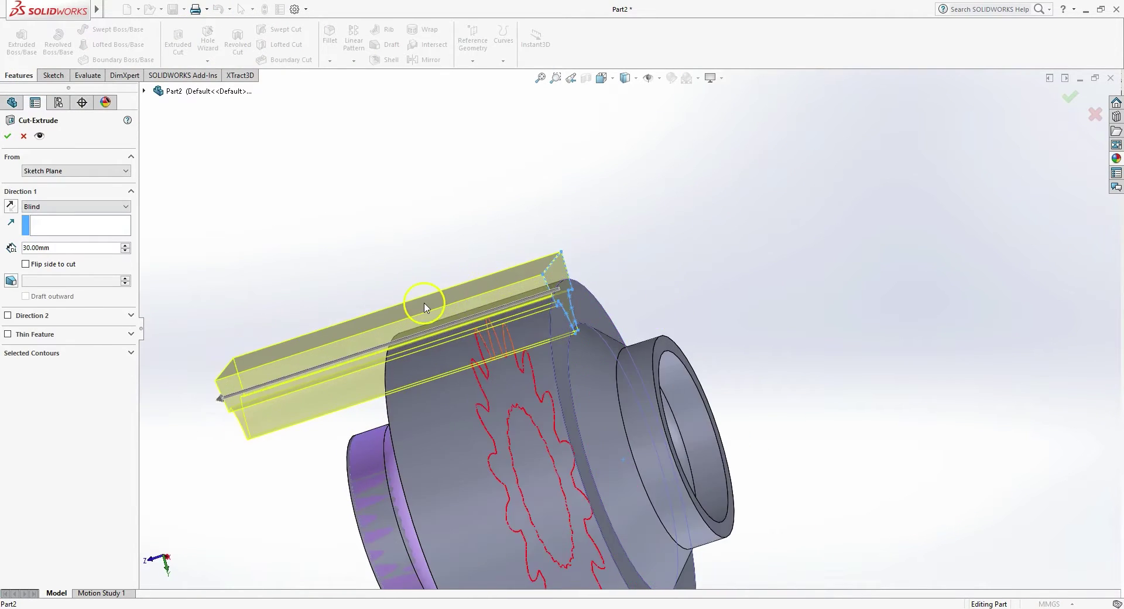
pyautogui.click(9, 316)
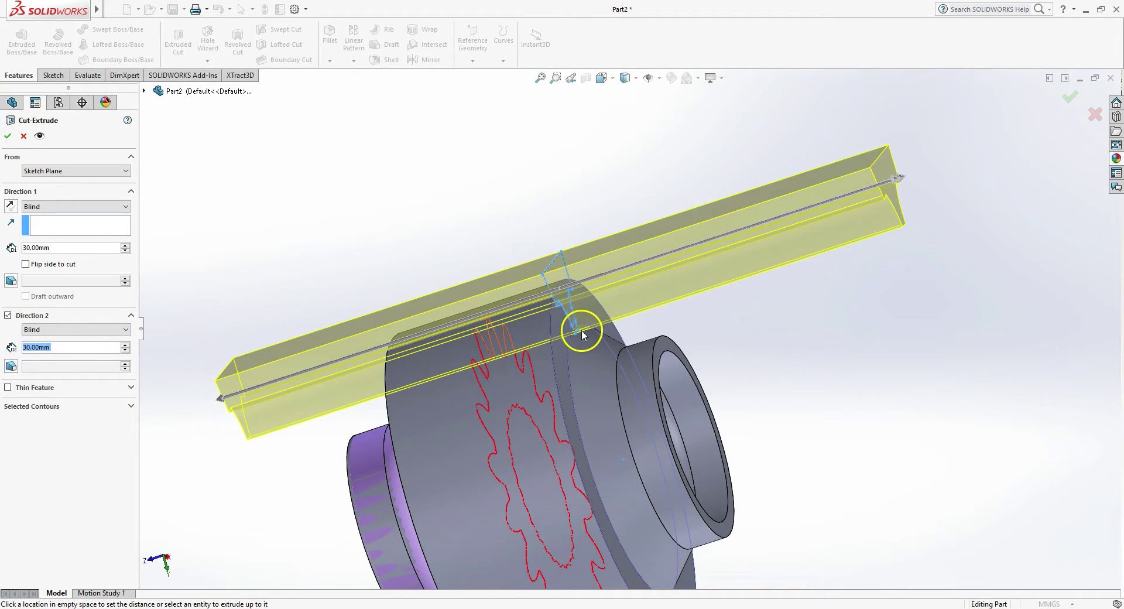
pyautogui.click(14, 138)
# Examine the cut tooth gap against the mesh slice outline from the gear's end face
pyautogui.moveTo(919, 319); pyautogui.dragTo(685, 164, button='middle')
pyautogui.click(682, 160)
pyautogui.scroll(3, 681, 213)
pyautogui.scroll(-3, 680, 214)
pyautogui.moveTo(661, 231); pyautogui.dragTo(676, 223, button='middle')
pyautogui.scroll(-3, 685, 238)
pyautogui.scroll(3, 660, 326)
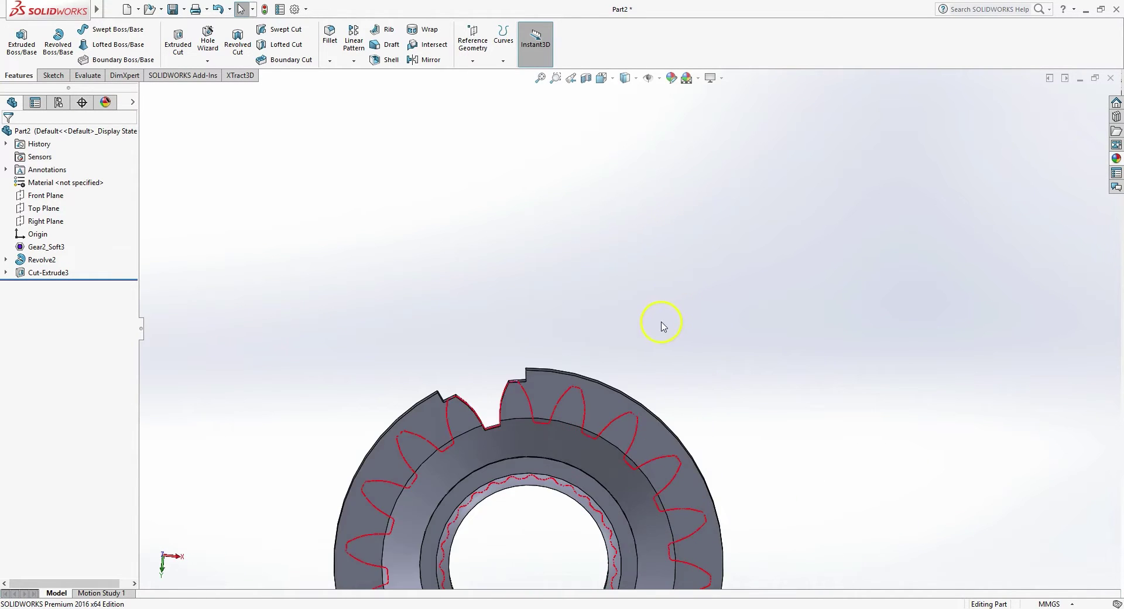
pyautogui.scroll(-3, 636, 447)
pyautogui.scroll(3, 558, 388)
pyautogui.scroll(-2, 535, 373)
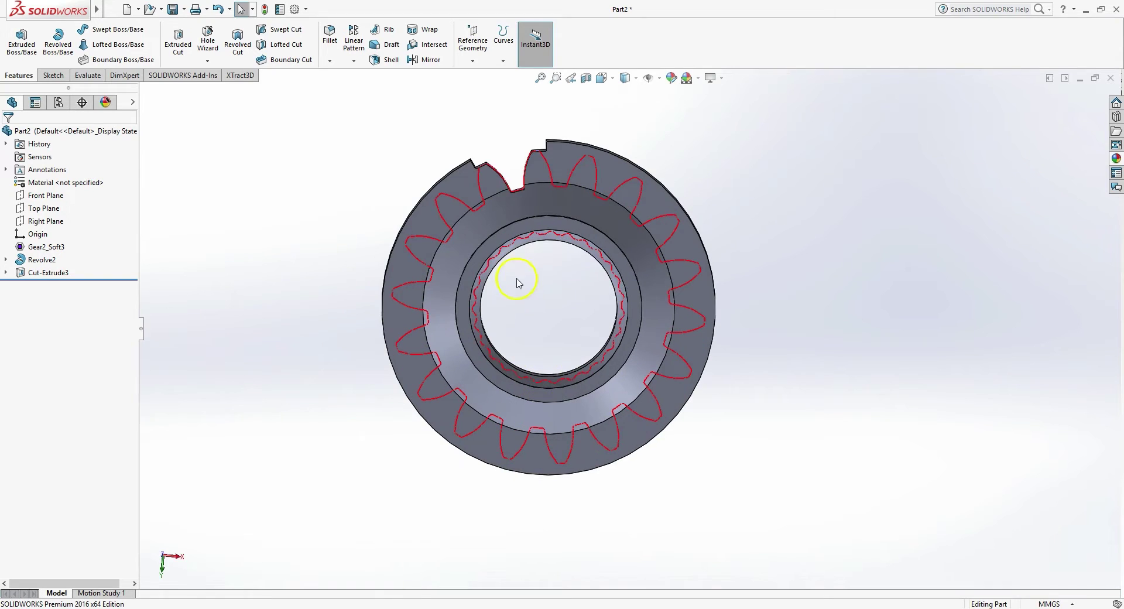
# Start a circular pattern around the cylindrical bore face, with equal spacing over 360 degrees
pyautogui.click(354, 60)
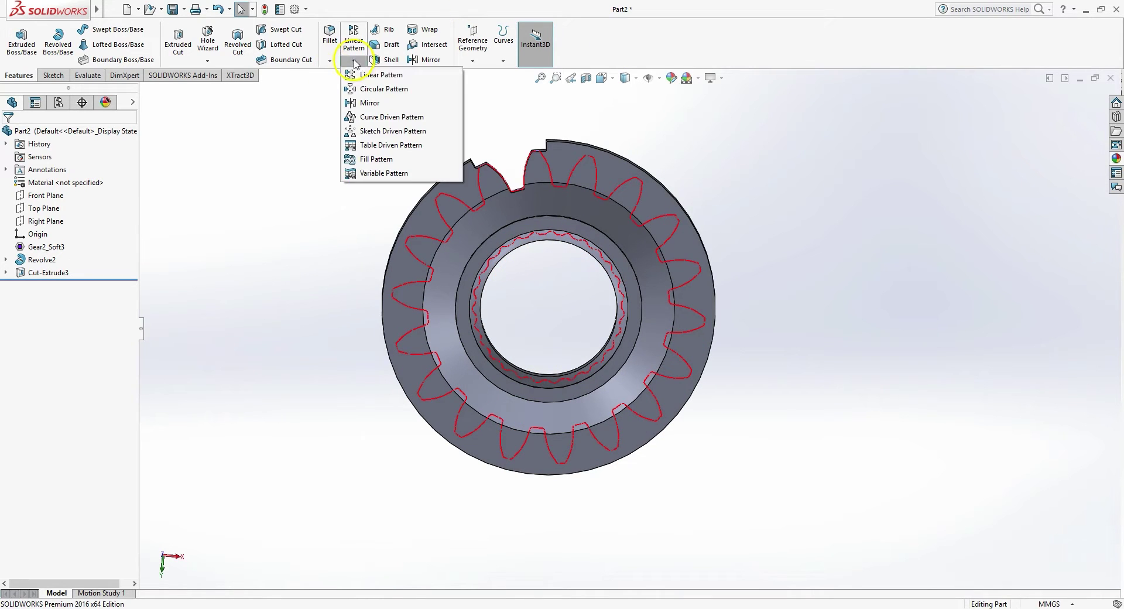
pyautogui.click(384, 91)
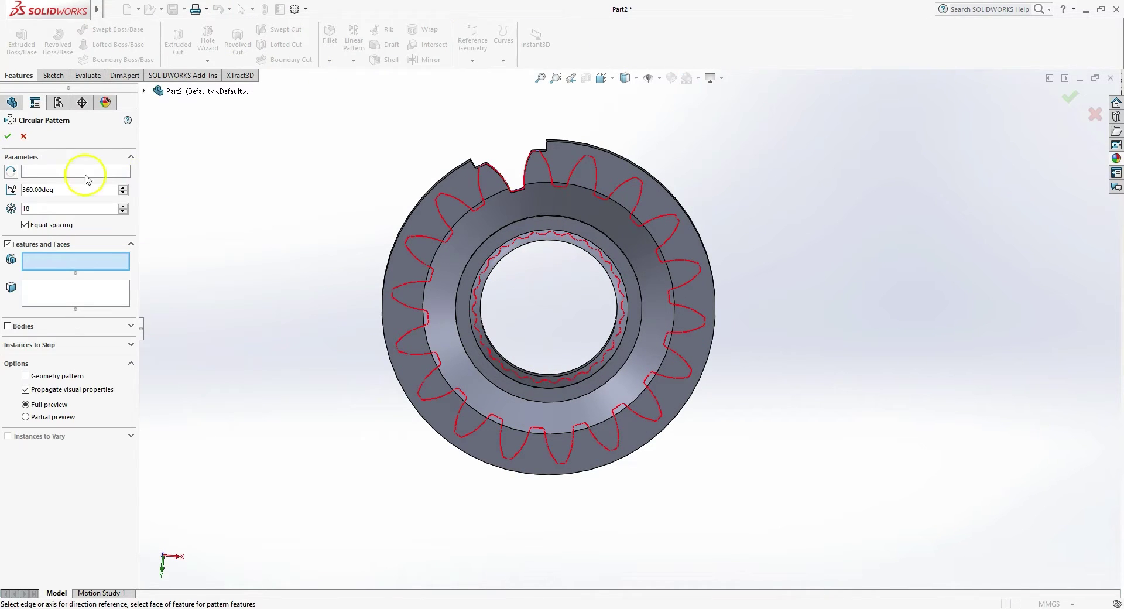
pyautogui.click(41, 171)
pyautogui.moveTo(594, 305); pyautogui.dragTo(635, 315, button='middle')
pyautogui.click(634, 315)
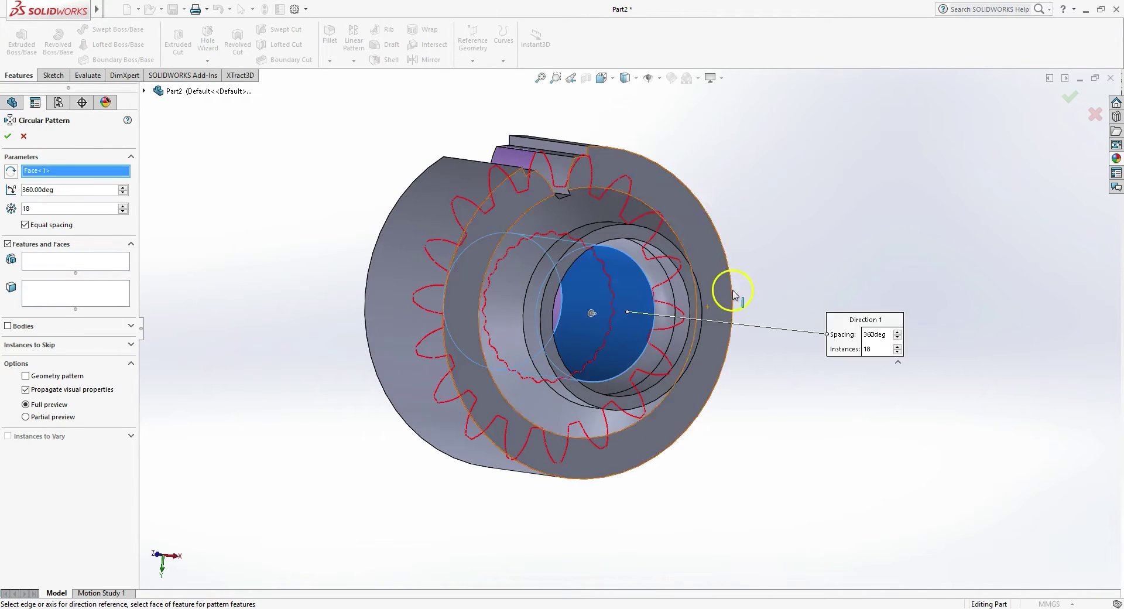
pyautogui.moveTo(732, 293); pyautogui.dragTo(668, 283, button='middle')
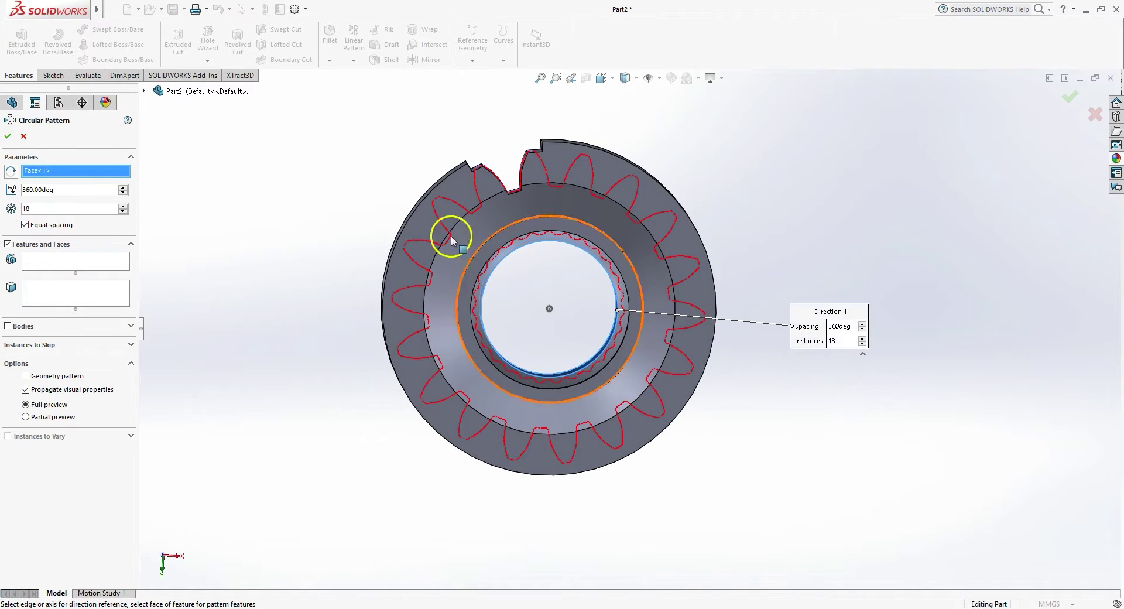
# Choose the tooth gap cut as the feature to pattern and look at the preview around the gear
pyautogui.click(41, 263)
pyautogui.scroll(3, 527, 158)
pyautogui.scroll(-8, 627, 359)
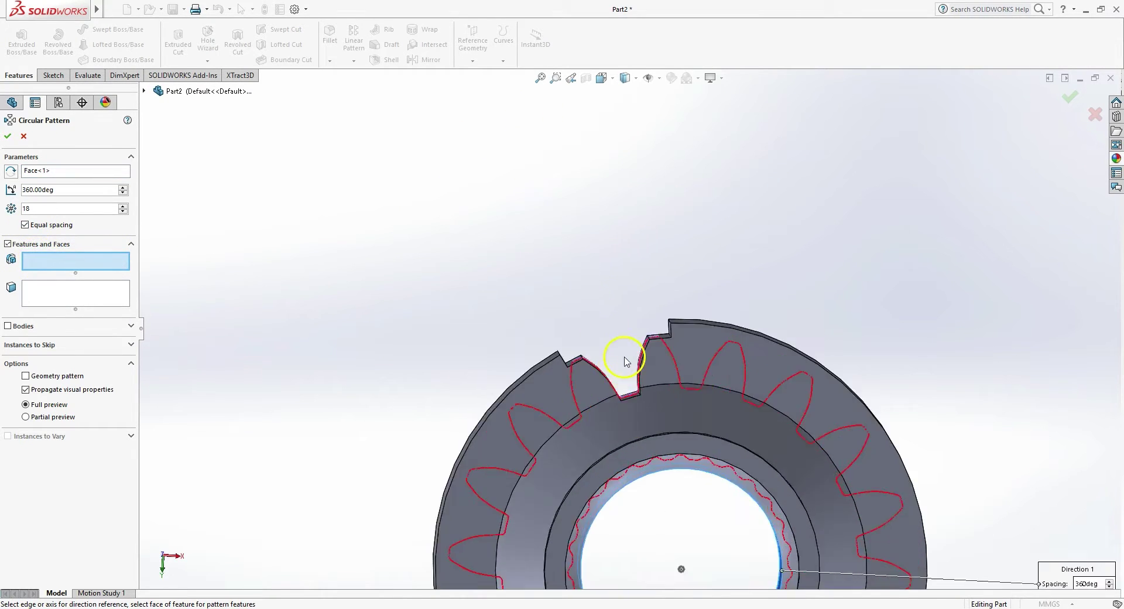
pyautogui.moveTo(662, 311); pyautogui.dragTo(685, 339, button='middle')
pyautogui.click(679, 359)
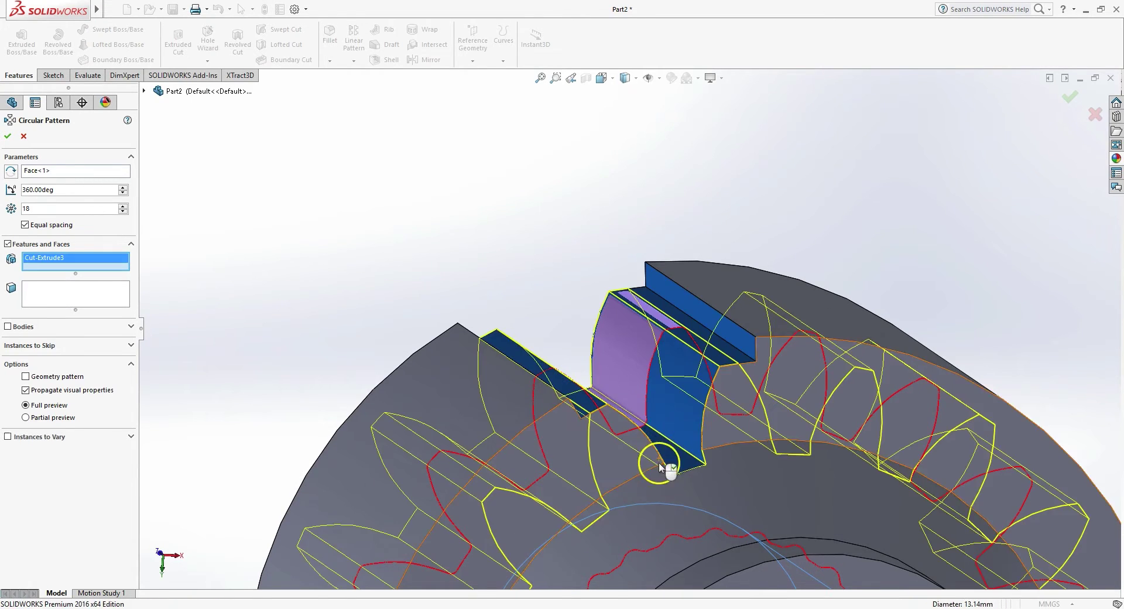
pyautogui.moveTo(596, 270); pyautogui.dragTo(588, 232, button='middle')
pyautogui.scroll(5, 587, 232)
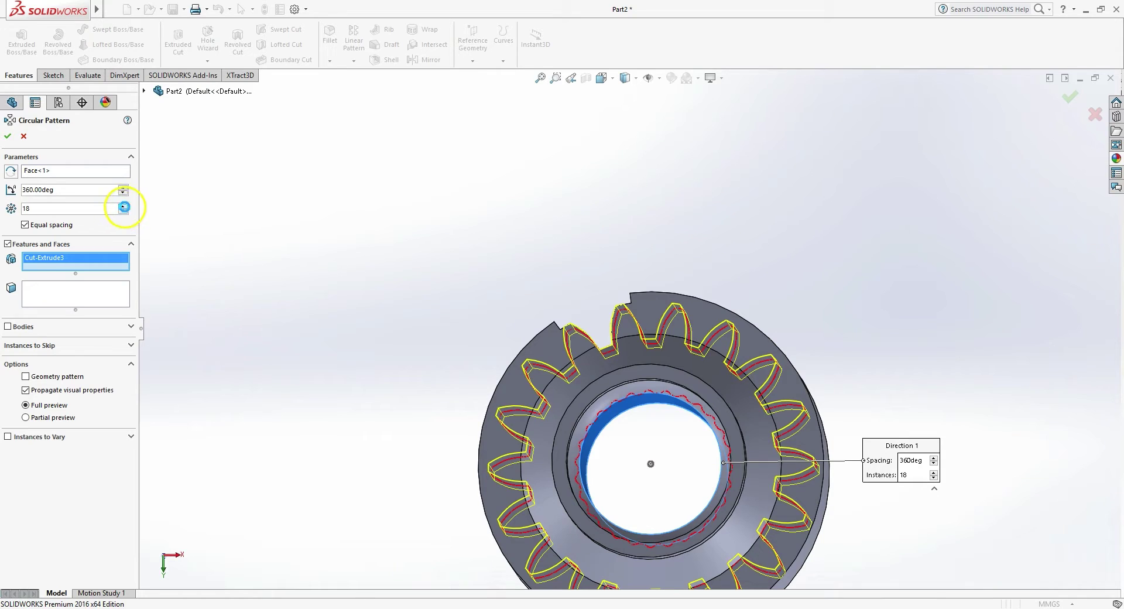
# Try 21 instances in the circular pattern and compare the preview with the mesh tooth outlines
pyautogui.click(124, 207)
pyautogui.click(124, 207)
pyautogui.click(124, 207)
pyautogui.scroll(5, 635, 284)
pyautogui.scroll(-5, 633, 287)
pyautogui.moveTo(609, 387)
pyautogui.mouseDown(button='middle')
pyautogui.moveTo(601, 385)
pyautogui.moveTo(609, 395)
pyautogui.mouseUp(button='middle')
pyautogui.scroll(6, 610, 396)
pyautogui.scroll(-6, 619, 481)
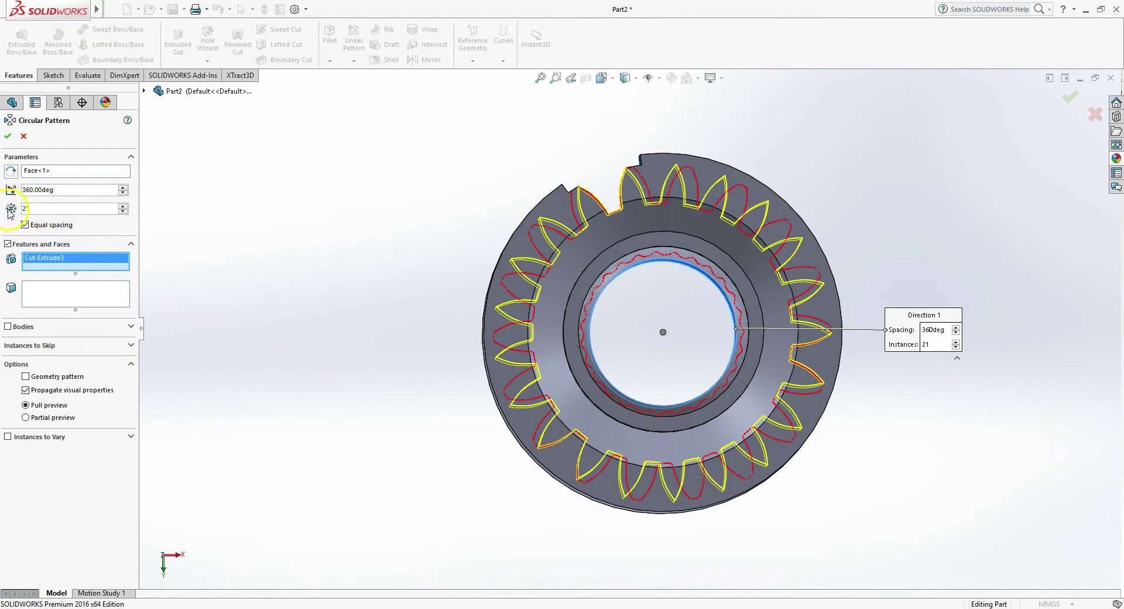
# Set the circular pattern's instance count back to 18 and compare the preview with the mesh slice
pyautogui.click(122, 210)
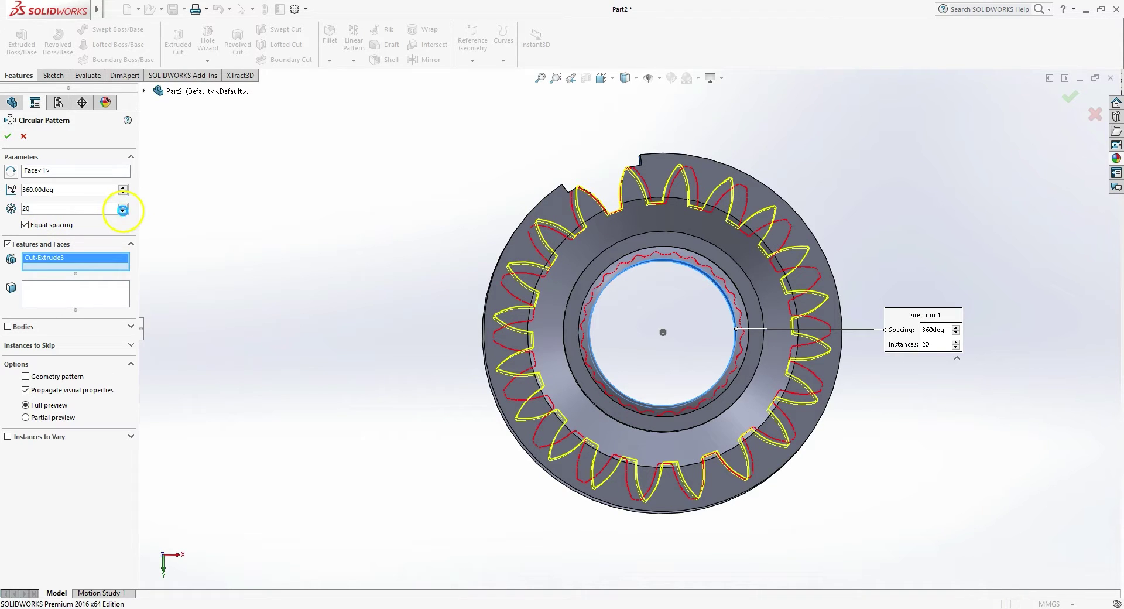
pyautogui.click(123, 211)
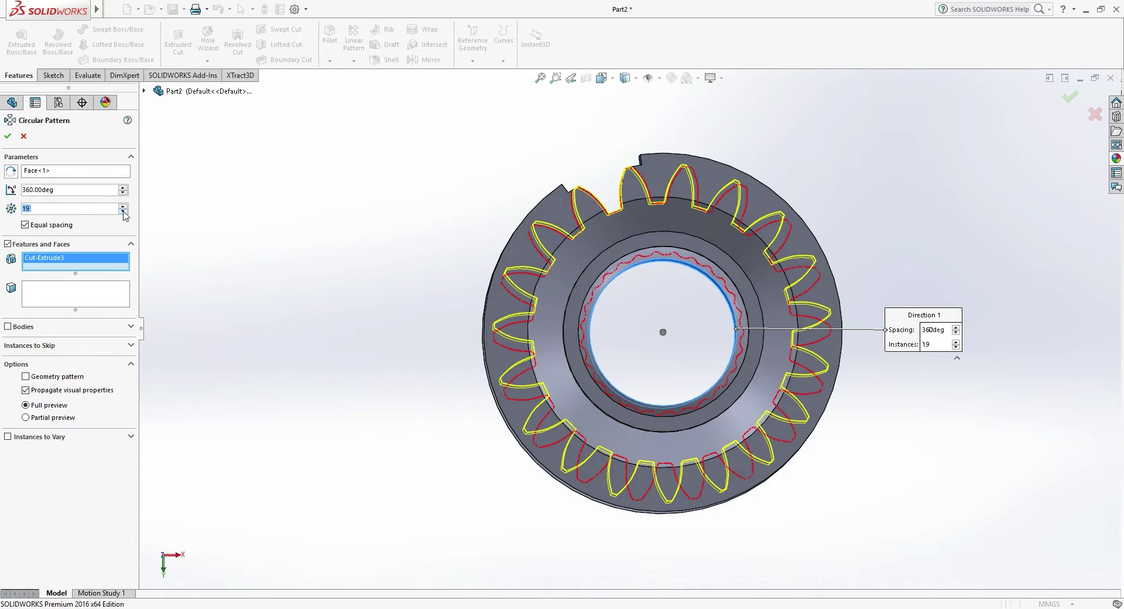
pyautogui.click(122, 211)
pyautogui.moveTo(511, 277); pyautogui.dragTo(509, 280, button='middle')
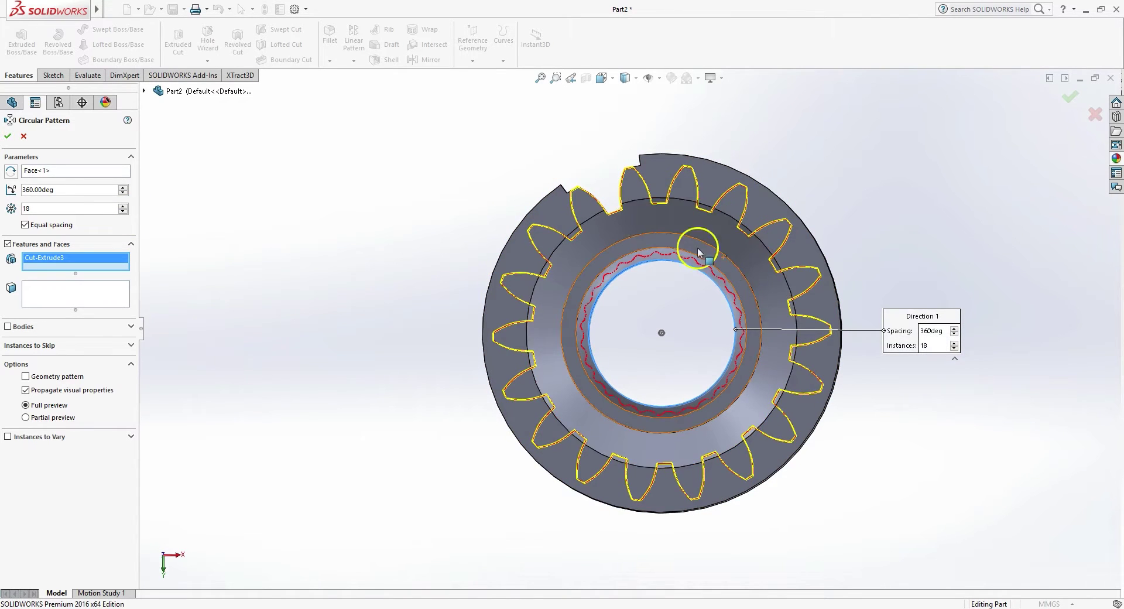
# Accept the circular pattern of the tooth gap cut with 18 instances equally spaced over 360 degrees and inspect the resulting gear
pyautogui.click(8, 137)
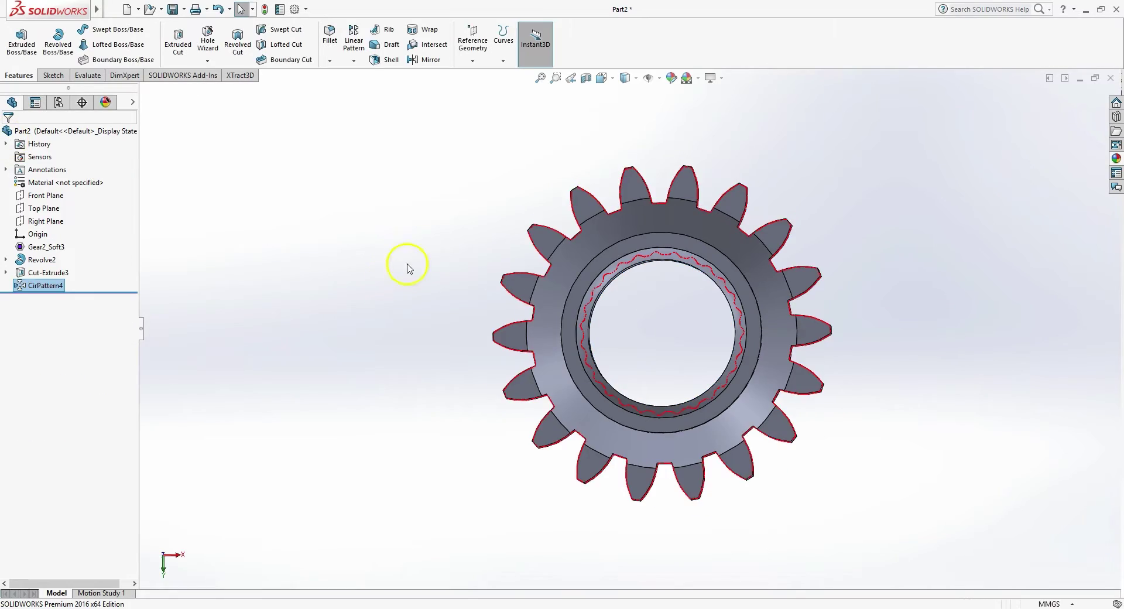
pyautogui.moveTo(597, 283); pyautogui.dragTo(658, 181, button='middle')
pyautogui.scroll(-5, 535, 258)
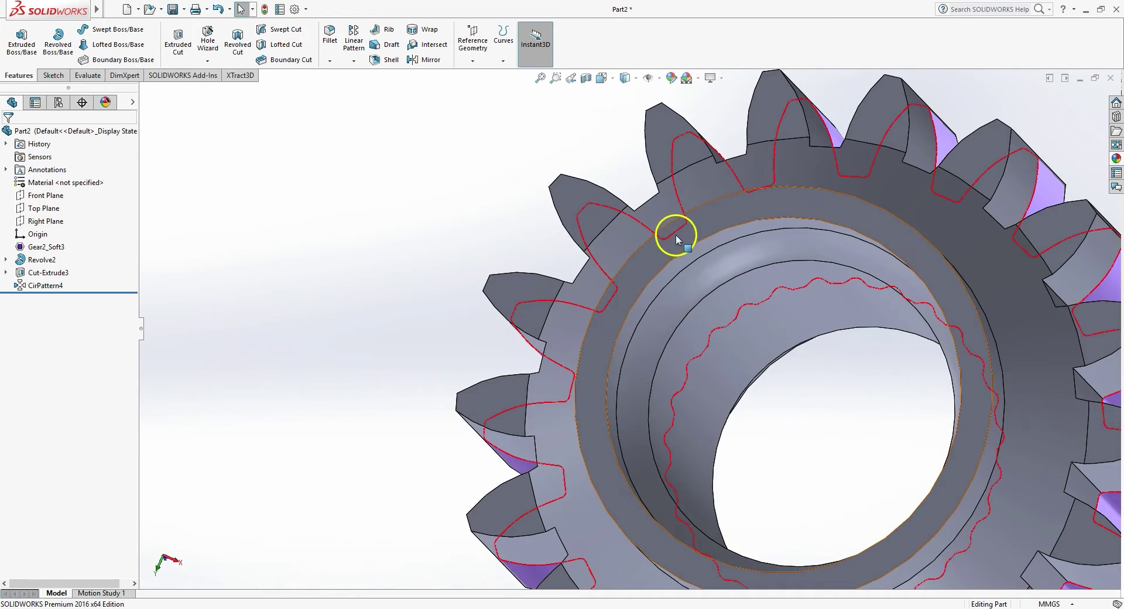
# Start a sketch on the flat ring face around the bore and view the gear face-on
pyautogui.click(690, 229)
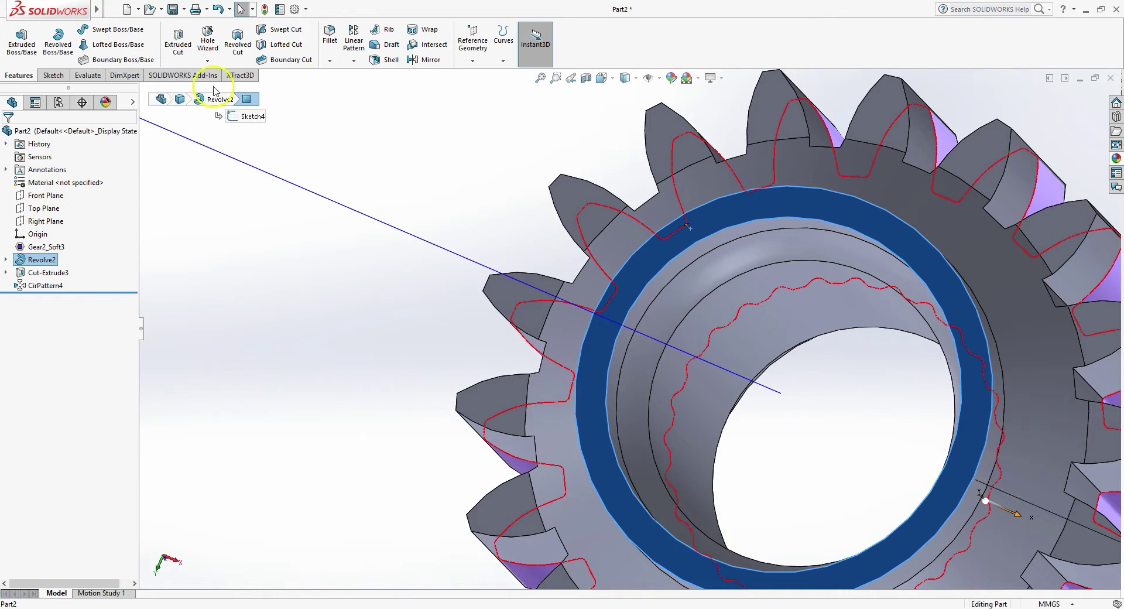
pyautogui.click(52, 76)
pyautogui.click(16, 39)
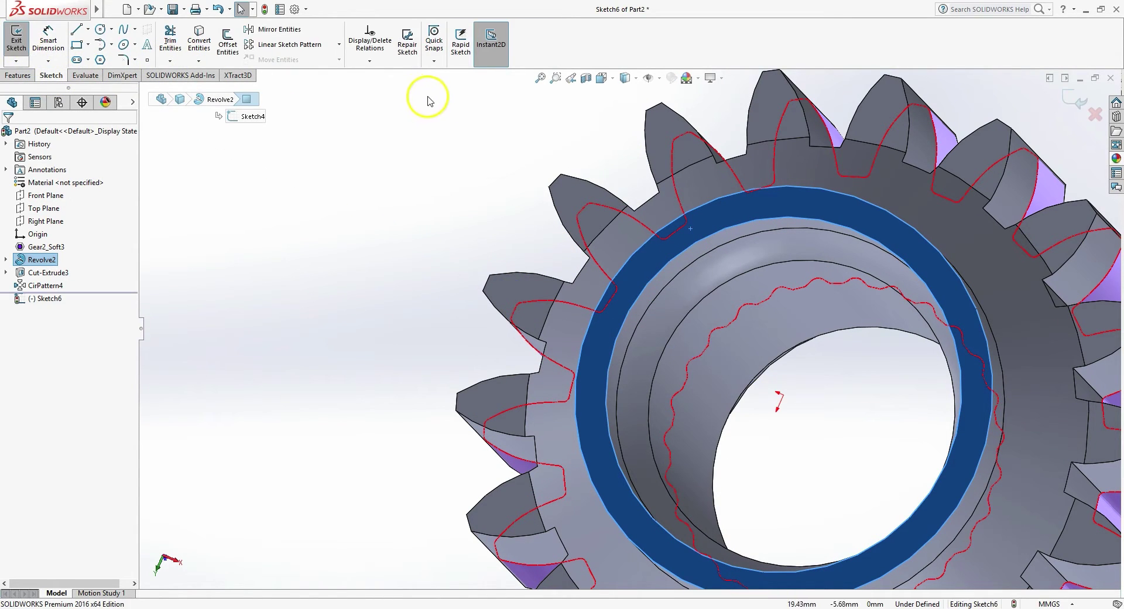
pyautogui.scroll(-5, 648, 244)
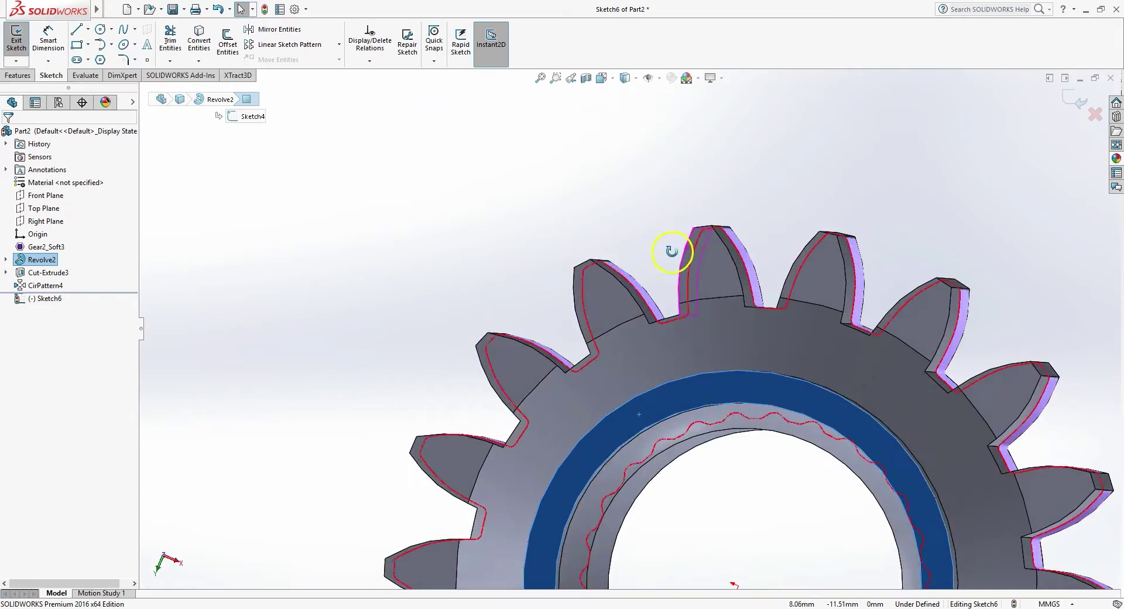
pyautogui.click(599, 78)
pyautogui.click(633, 320)
pyautogui.scroll(3, 696, 382)
pyautogui.scroll(-4, 691, 389)
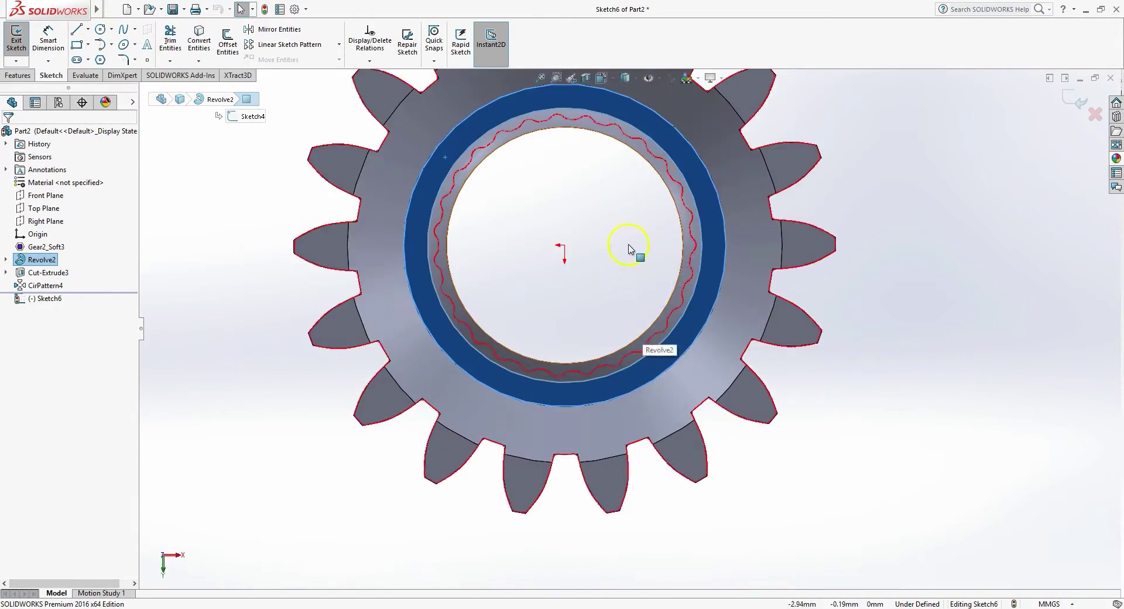
pyautogui.click(611, 239)
pyautogui.scroll(2, 611, 239)
pyautogui.scroll(-2, 611, 241)
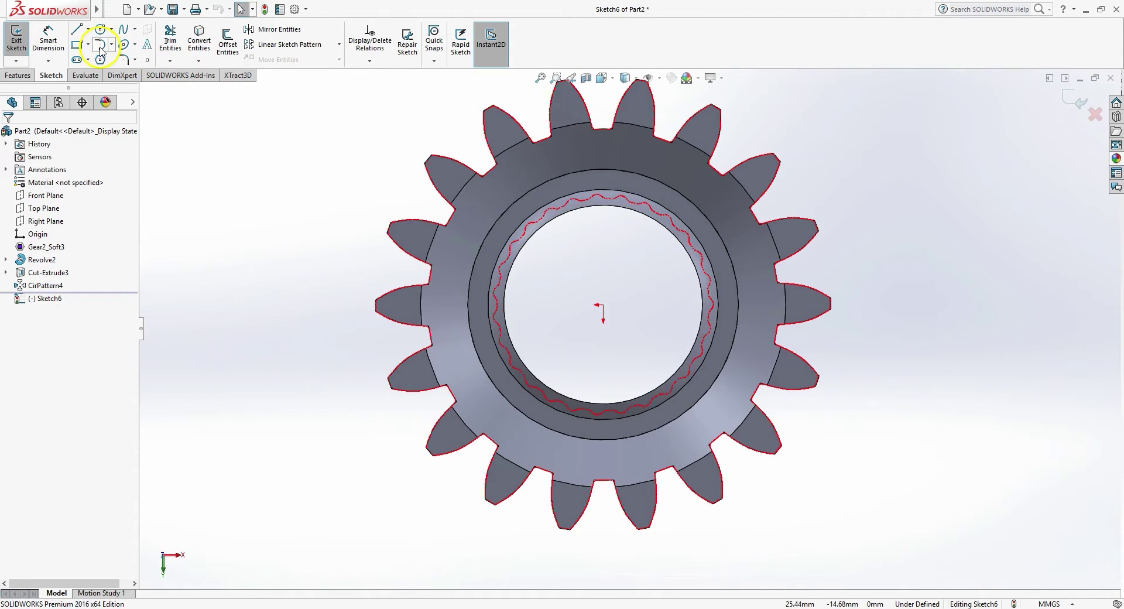
# Draw a circle of about 7.02 mm radius centred on the origin, fitted through the valleys of the mesh slice's inner spline outline
pyautogui.click(100, 28)
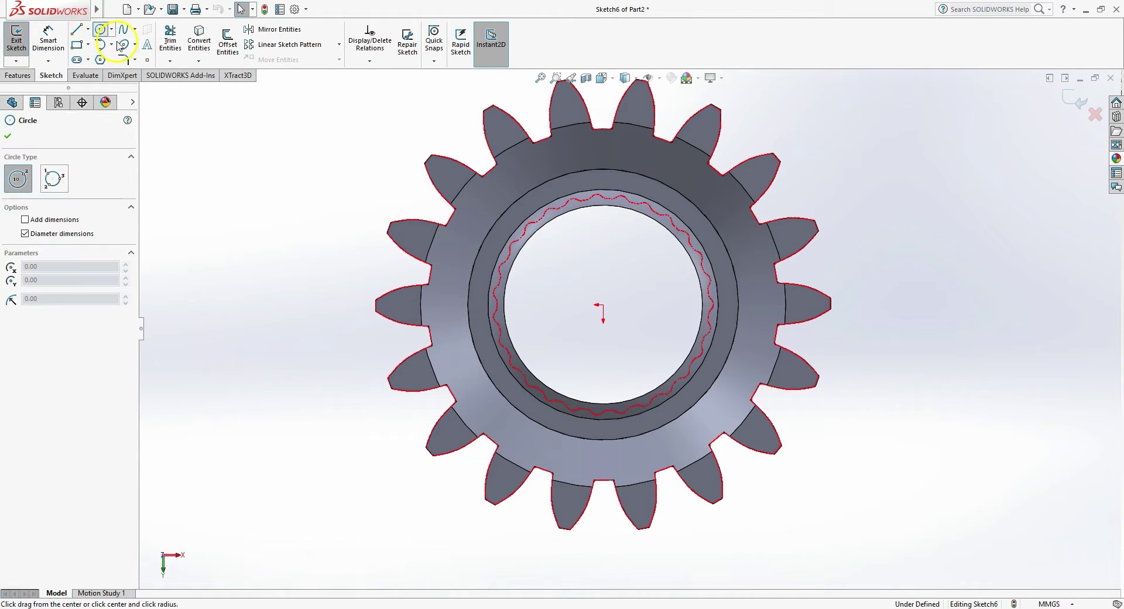
pyautogui.scroll(-4, 609, 246)
pyautogui.moveTo(597, 367)
pyautogui.mouseDown()
pyautogui.moveTo(602, 171)
pyautogui.moveTo(613, 147)
pyautogui.moveTo(605, 143)
pyautogui.mouseUp()
pyautogui.scroll(-5, 615, 141)
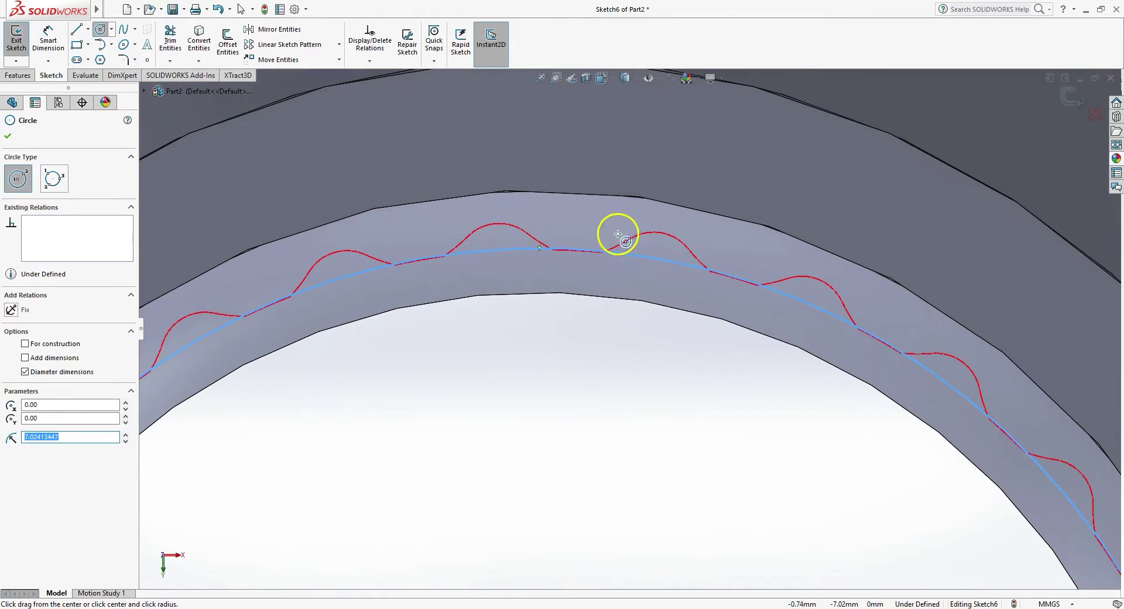
pyautogui.press('Escape')
pyautogui.moveTo(625, 254); pyautogui.dragTo(577, 250)
pyautogui.click(633, 392)
pyautogui.scroll(6, 641, 399)
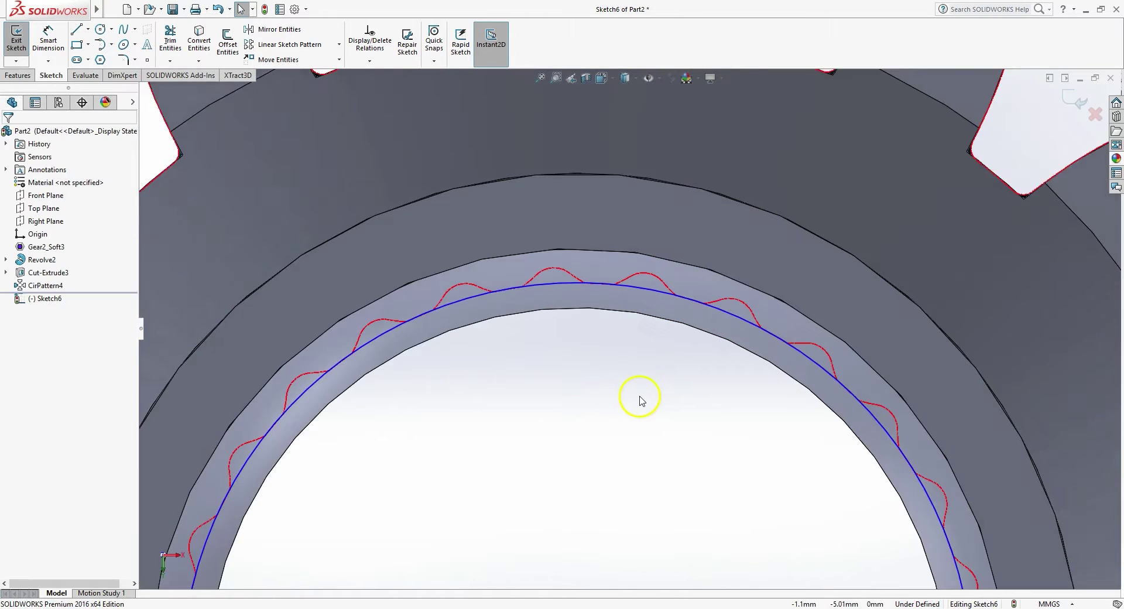
# Draw a line from the origin to a spline bump near the top of the bore, moving its end inside the bump outline
pyautogui.click(72, 32)
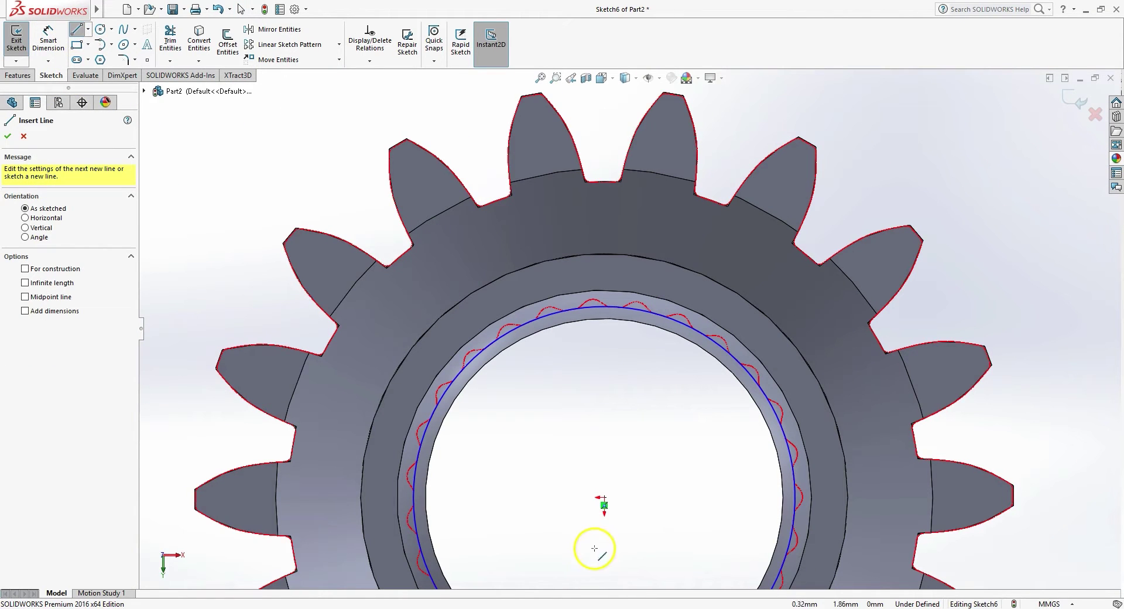
pyautogui.click(603, 499)
pyautogui.scroll(-6, 627, 271)
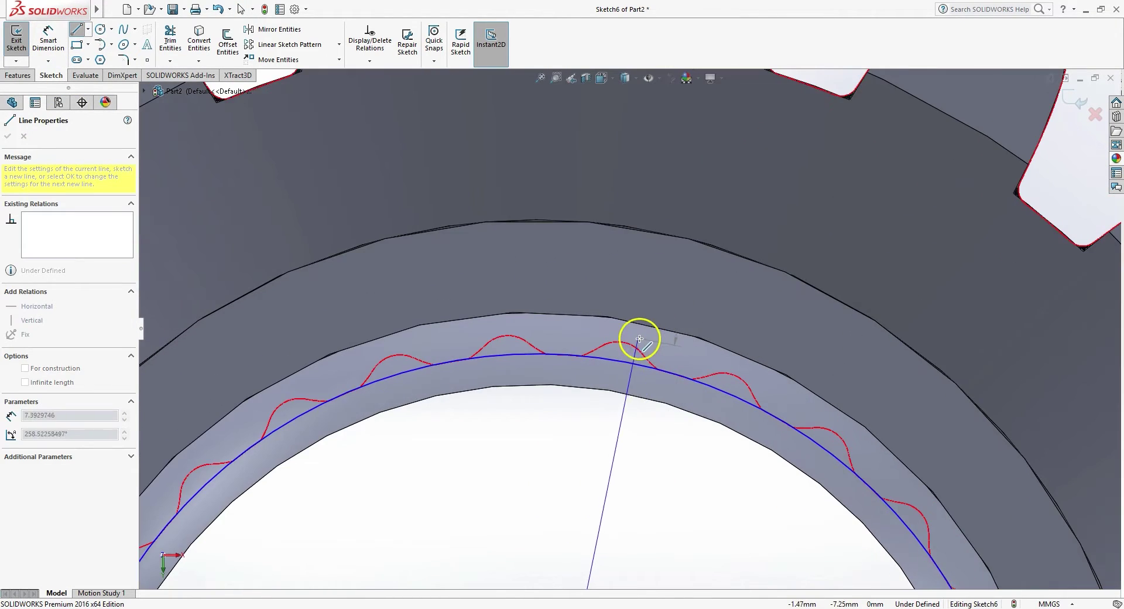
pyautogui.click(634, 329)
pyautogui.scroll(-4, 628, 397)
pyautogui.press('Escape')
pyautogui.moveTo(627, 204); pyautogui.dragTo(618, 256)
pyautogui.press('Escape')
# Sketch a centerpoint arc of about 0.19 mm radius centred on the line's outer end, starting on the bump's crest
pyautogui.click(112, 45)
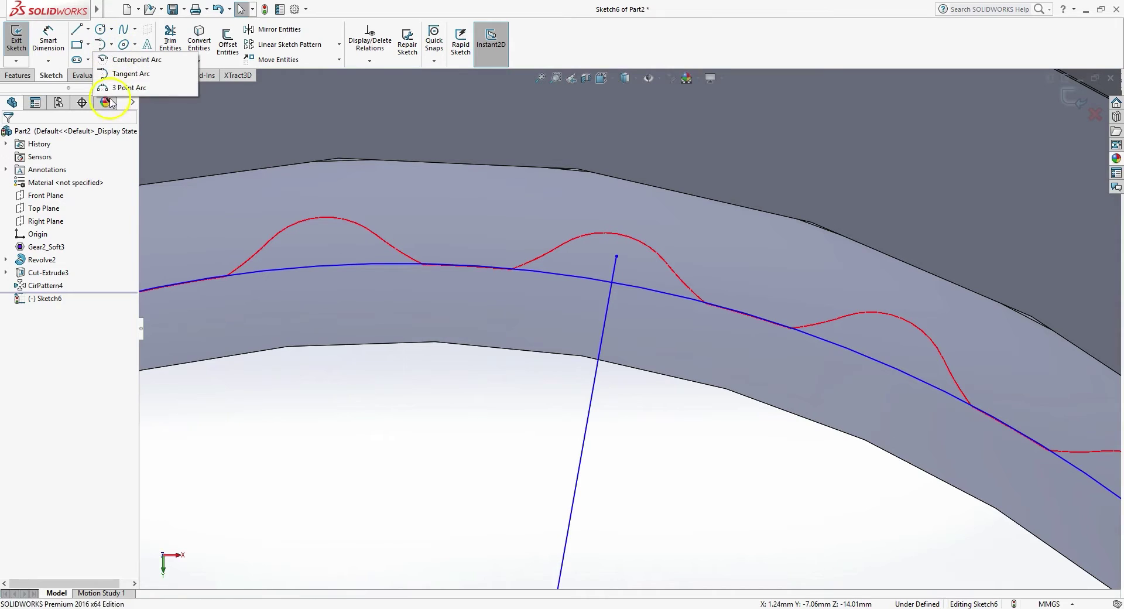
pyautogui.click(123, 59)
pyautogui.click(617, 256)
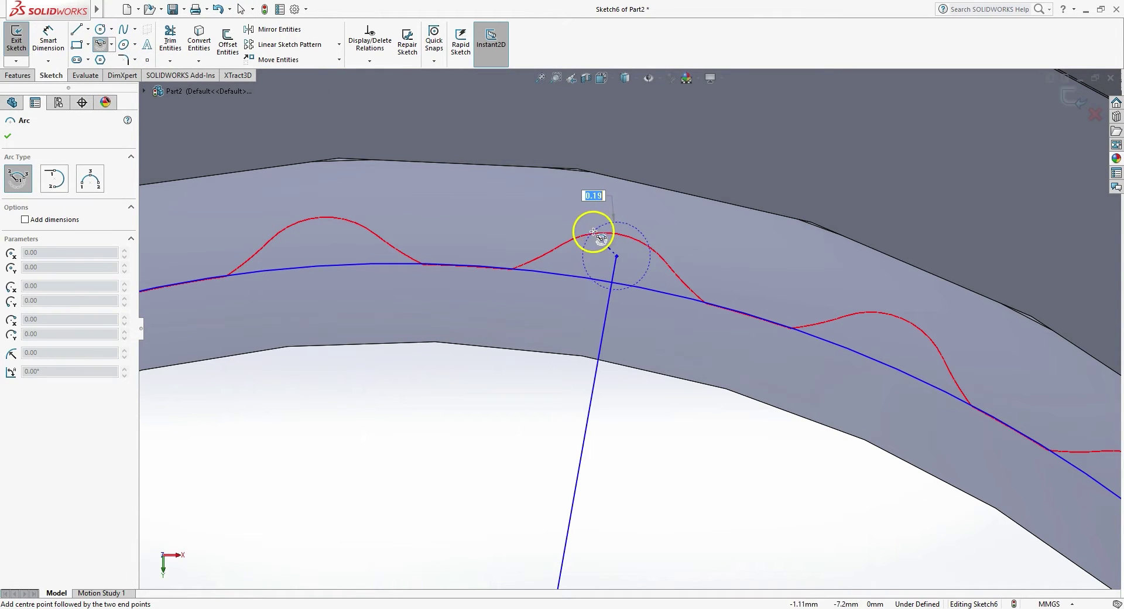
pyautogui.click(593, 232)
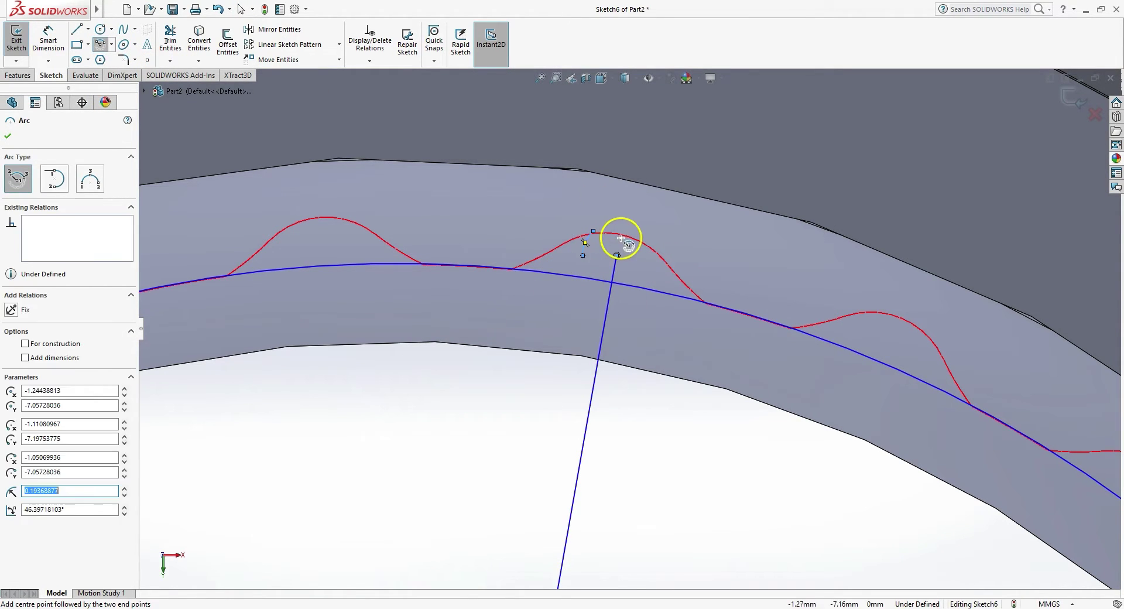
pyautogui.press('Escape')
# Reshape the arc by its endpoints and curve to about 0.44 mm radius so it follows the crest of the mesh bump
pyautogui.moveTo(593, 231); pyautogui.dragTo(655, 255)
pyautogui.moveTo(620, 218); pyautogui.dragTo(582, 237)
pyautogui.moveTo(660, 253); pyautogui.dragTo(564, 246)
pyautogui.moveTo(657, 256); pyautogui.dragTo(673, 268)
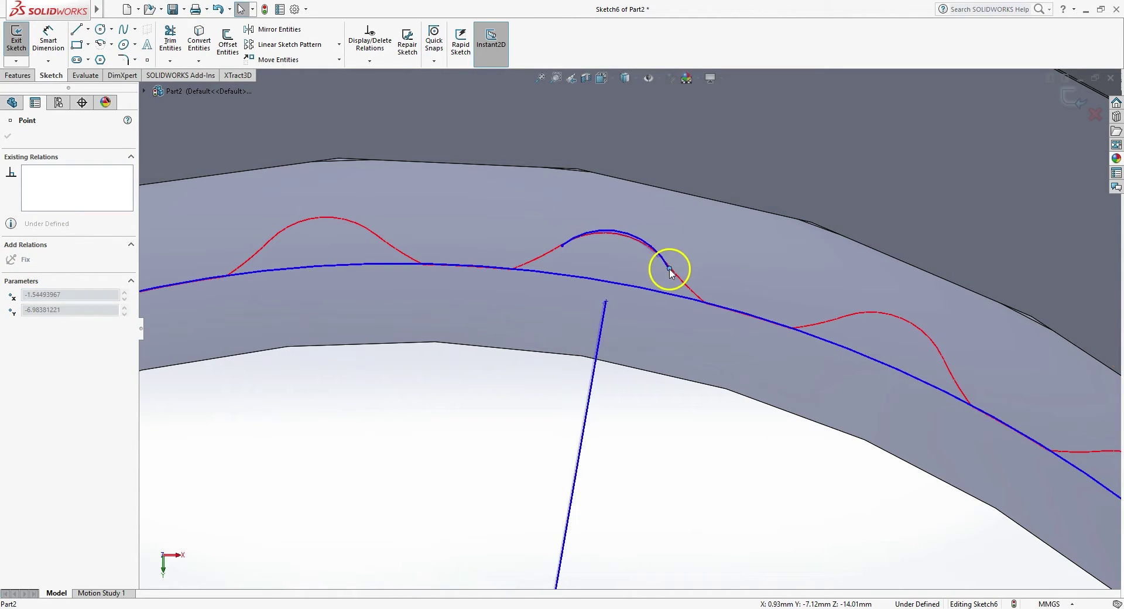
pyautogui.click(620, 234)
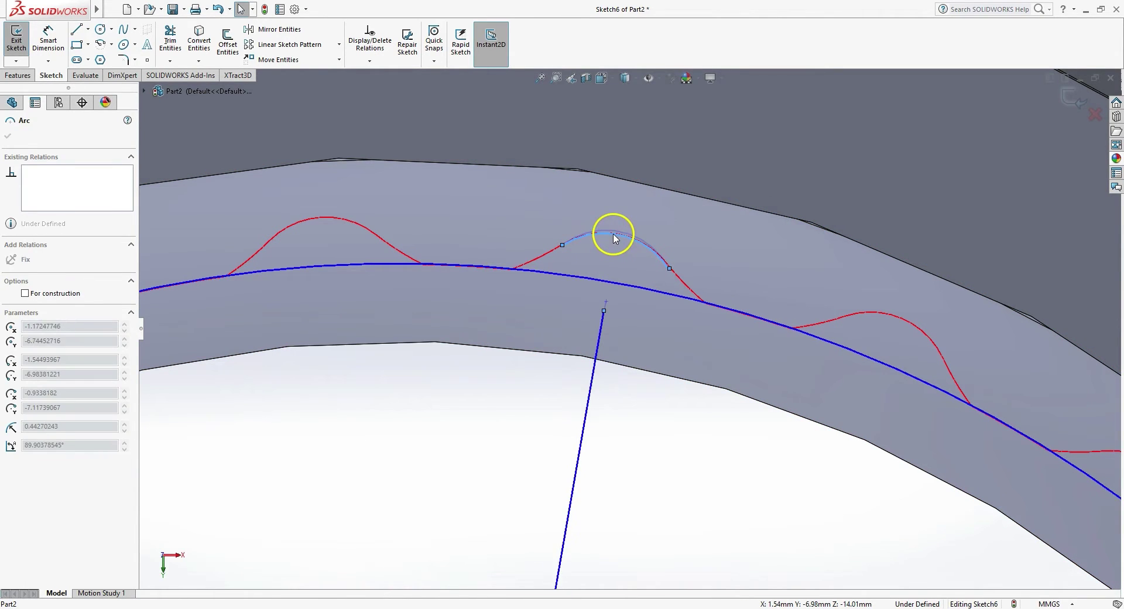
pyautogui.click(669, 267)
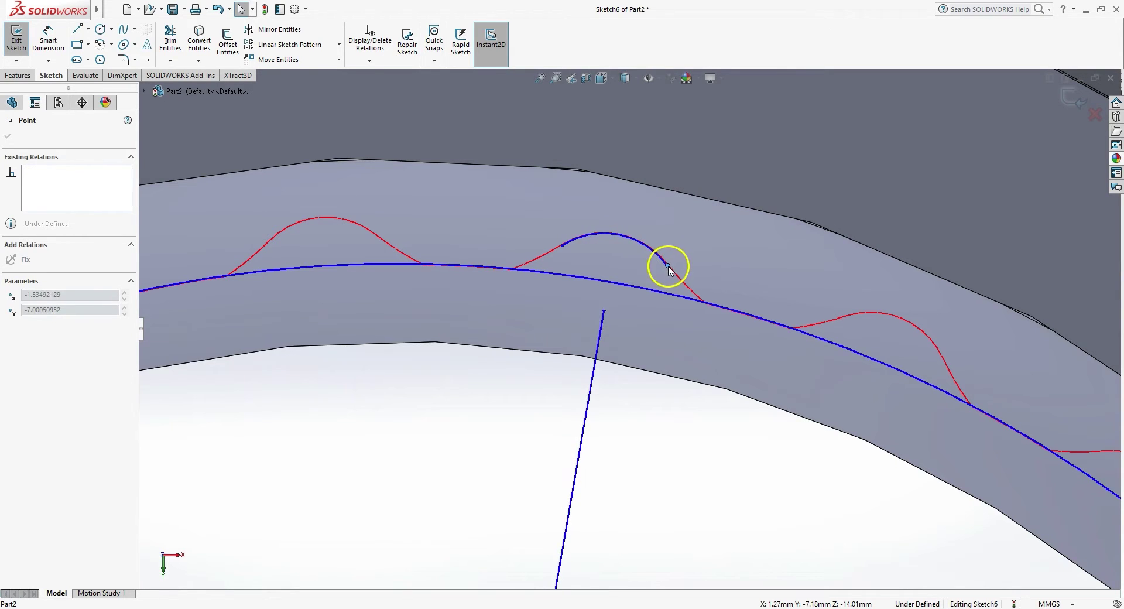
pyautogui.click(647, 301)
pyautogui.click(428, 464)
pyautogui.scroll(1, 386, 351)
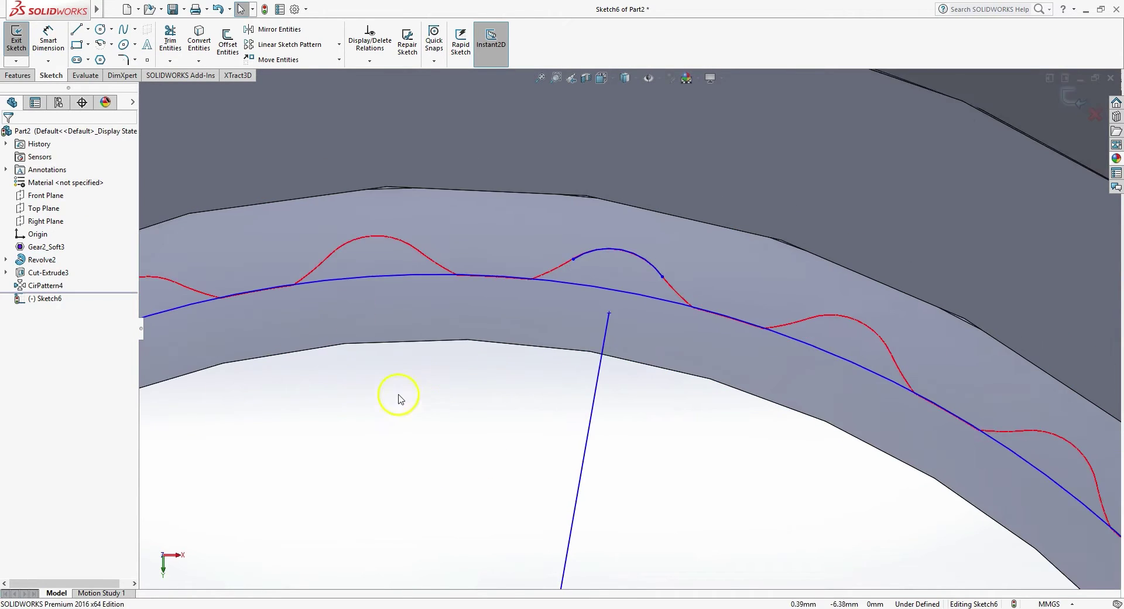
# Add a tangent arc from the crest arc's left end, following the bump's left flank down past the valley circle
pyautogui.scroll(-3, 263, 232)
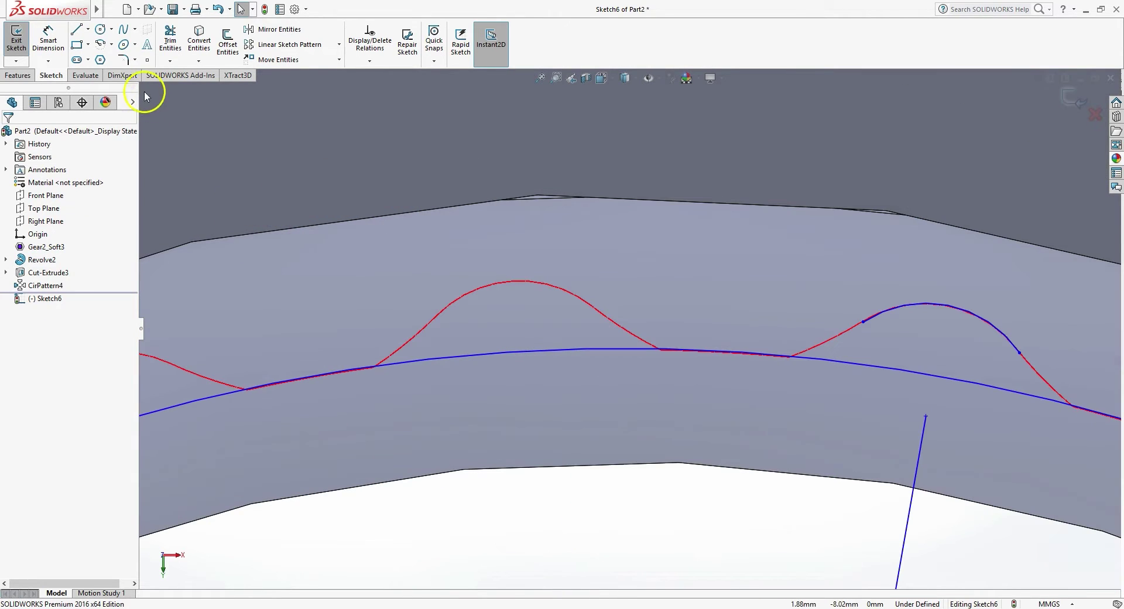
pyautogui.click(112, 44)
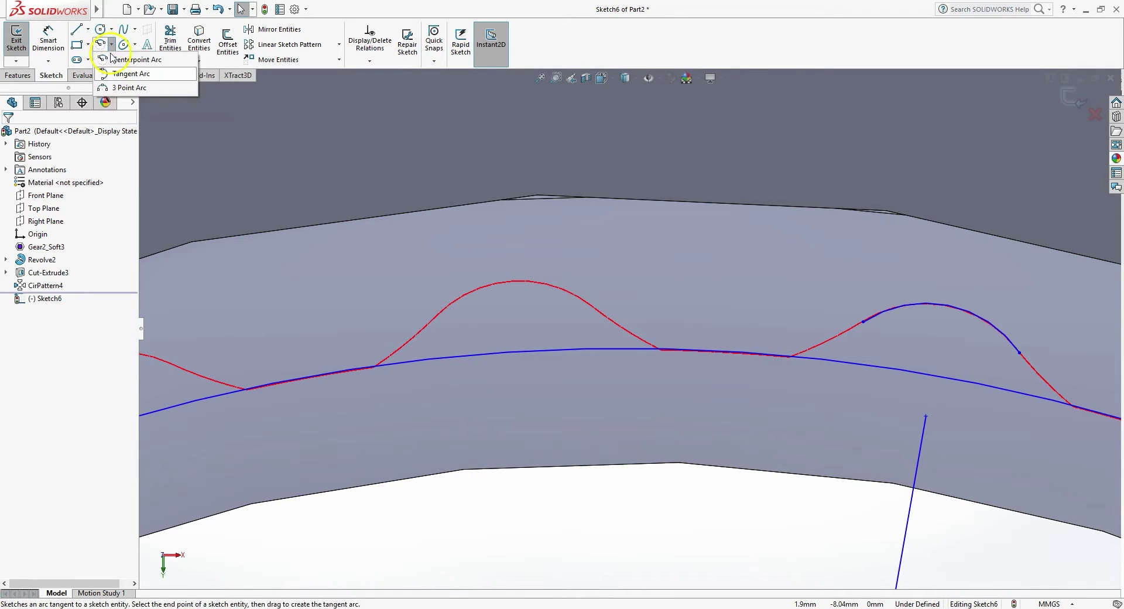
pyautogui.click(117, 74)
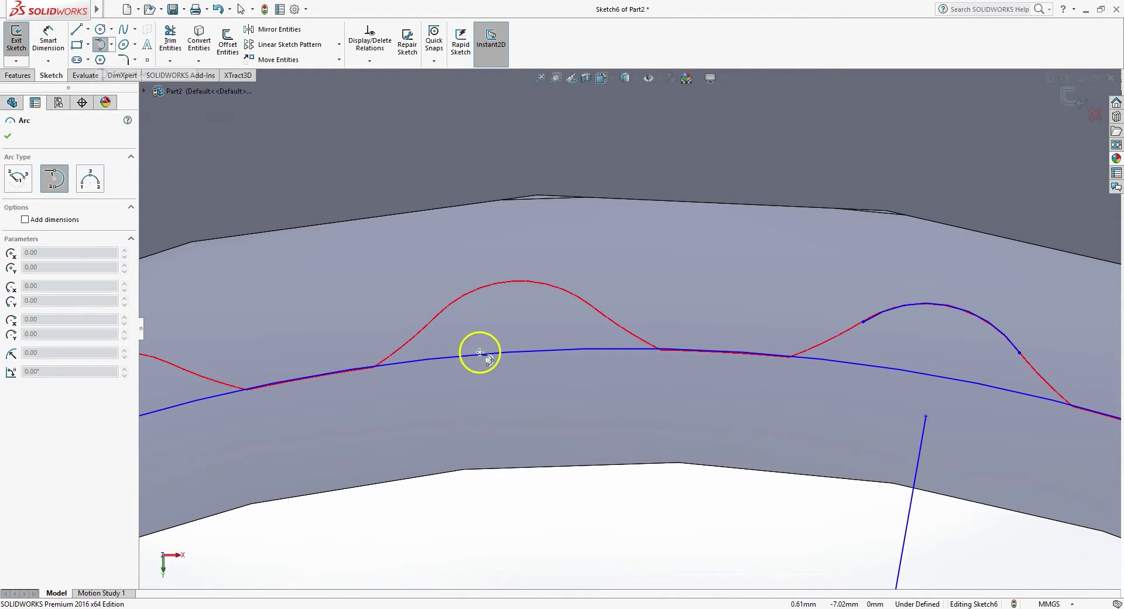
pyautogui.click(863, 321)
pyautogui.click(741, 368)
pyautogui.press('Escape')
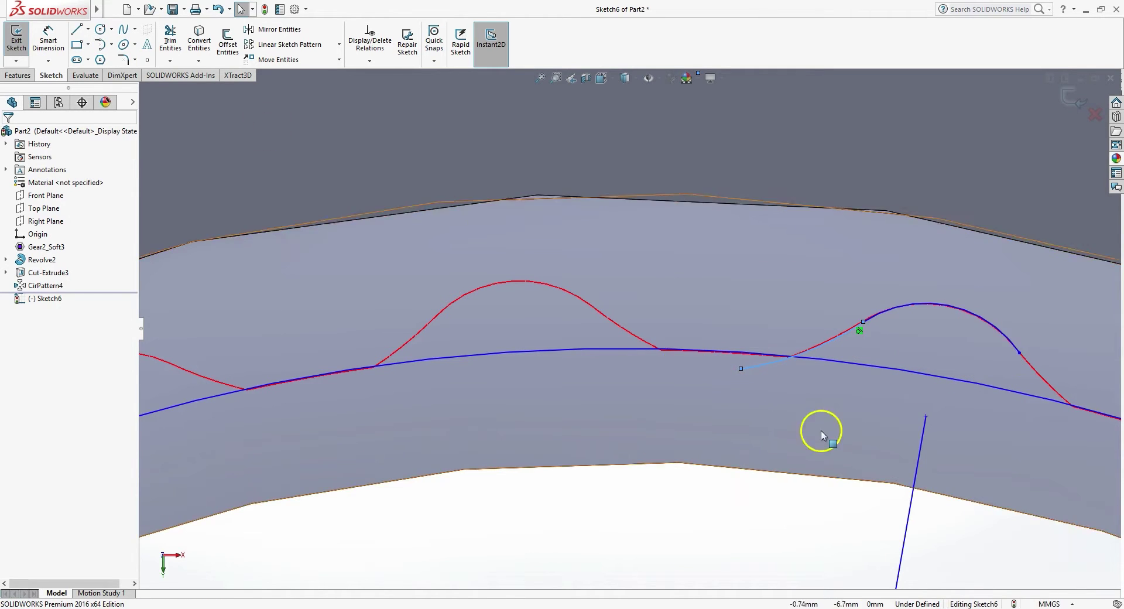
# Add a tangent arc from the crest arc's right end, following the bump's right flank down past the valley circle
pyautogui.scroll(6, 828, 434)
pyautogui.scroll(-4, 828, 435)
pyautogui.click(101, 46)
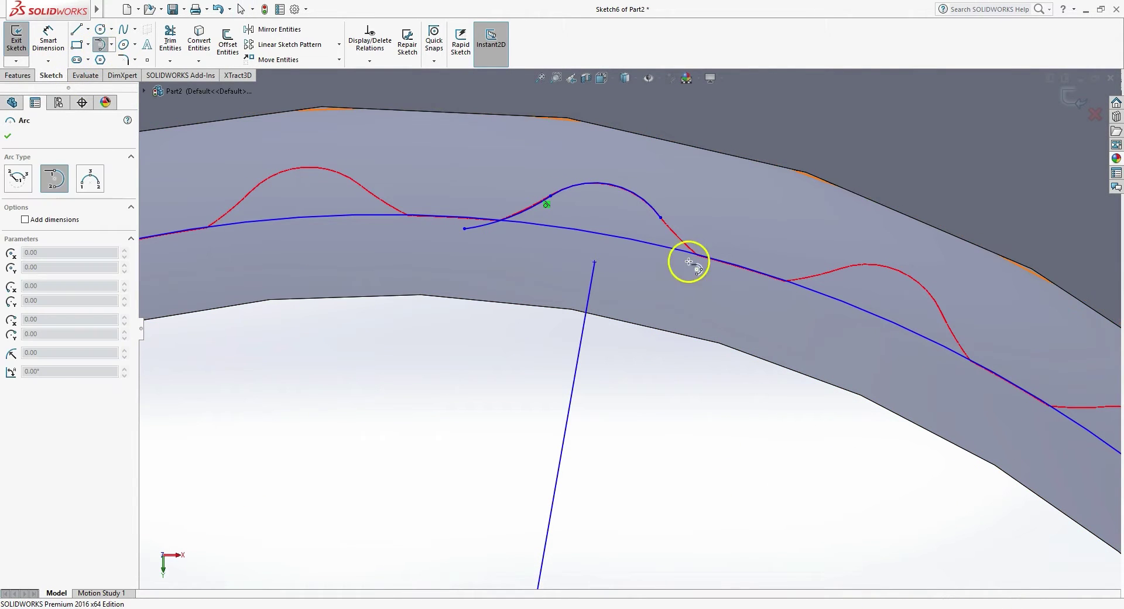
pyautogui.click(659, 217)
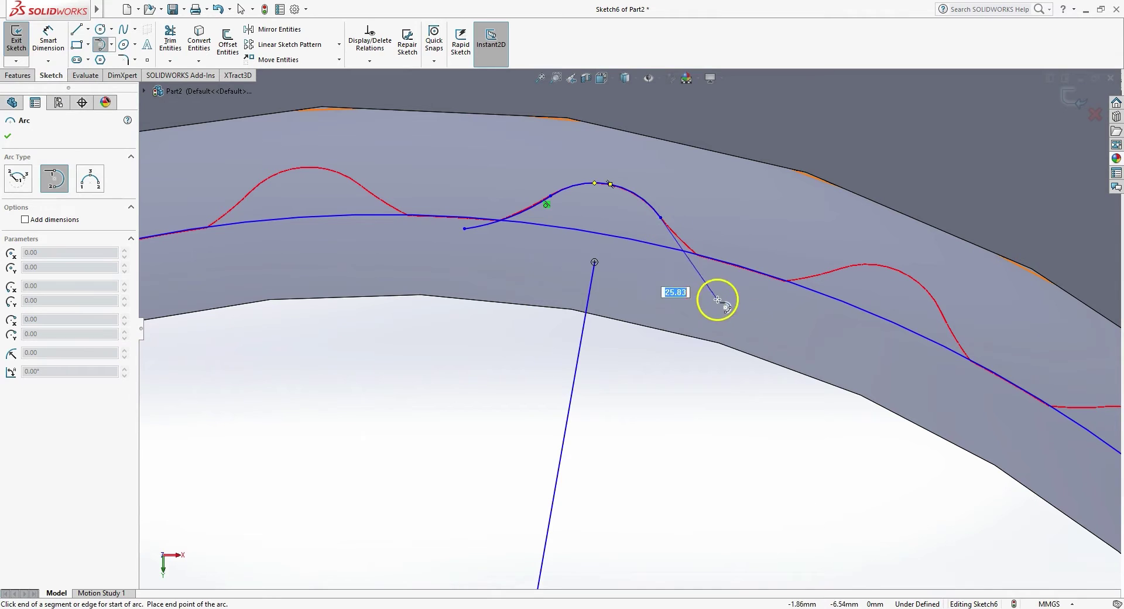
pyautogui.click(767, 285)
pyautogui.press('Escape')
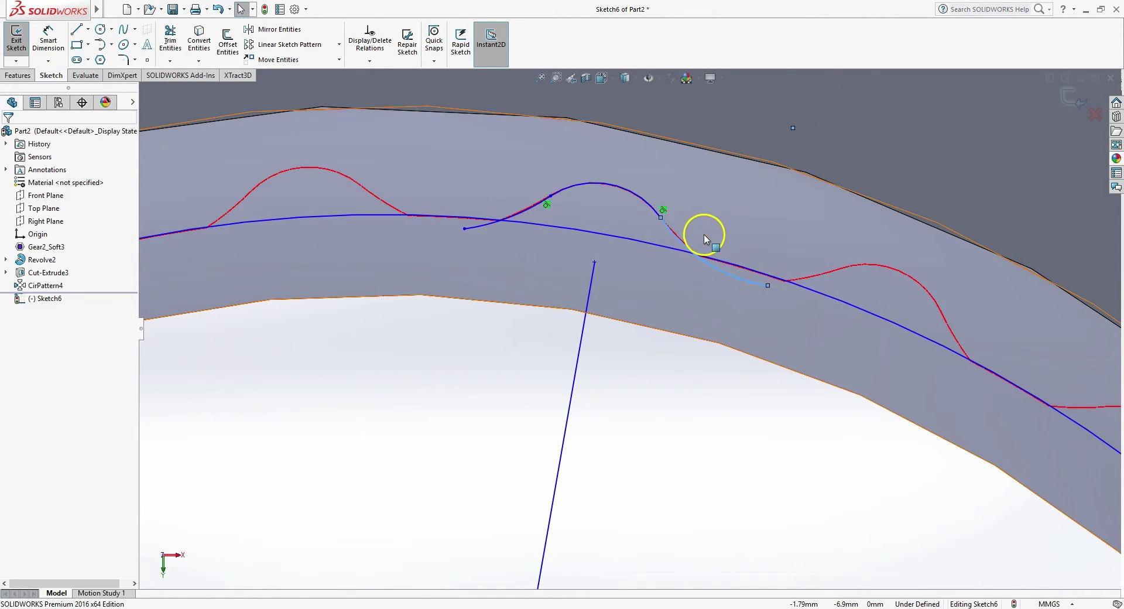
# Adjust the right flank arc and its junction with the crest arc to match the mesh outline, at about 1 mm radius
pyautogui.scroll(-5, 659, 261)
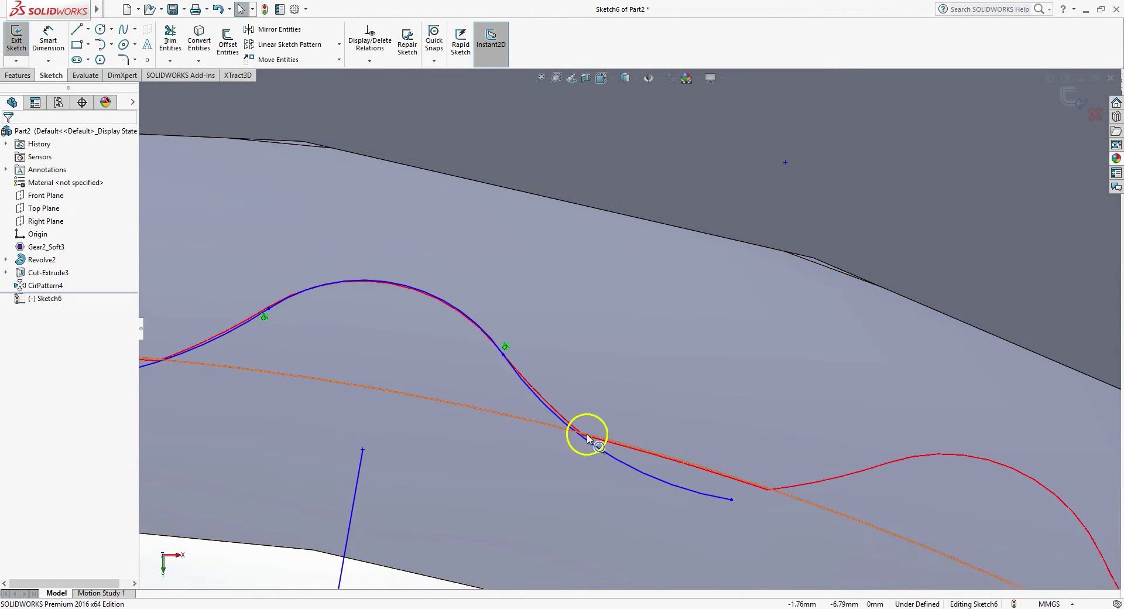
pyautogui.click(602, 454)
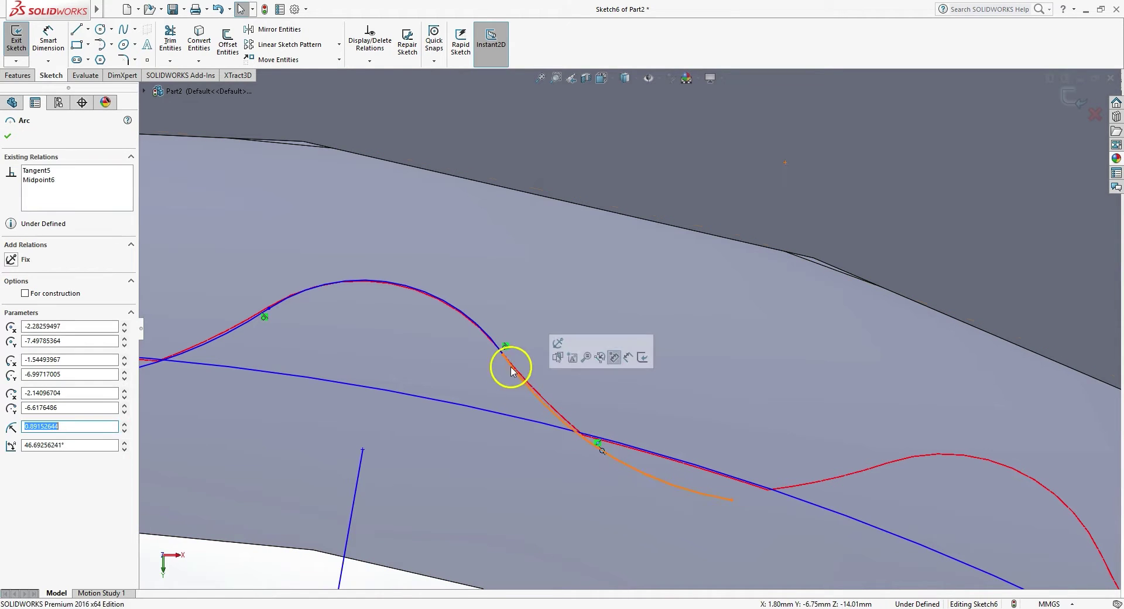
pyautogui.moveTo(504, 356); pyautogui.dragTo(499, 350)
pyautogui.click(598, 404)
pyautogui.scroll(5, 619, 452)
pyautogui.scroll(-3, 620, 448)
pyautogui.click(586, 505)
pyautogui.click(649, 288)
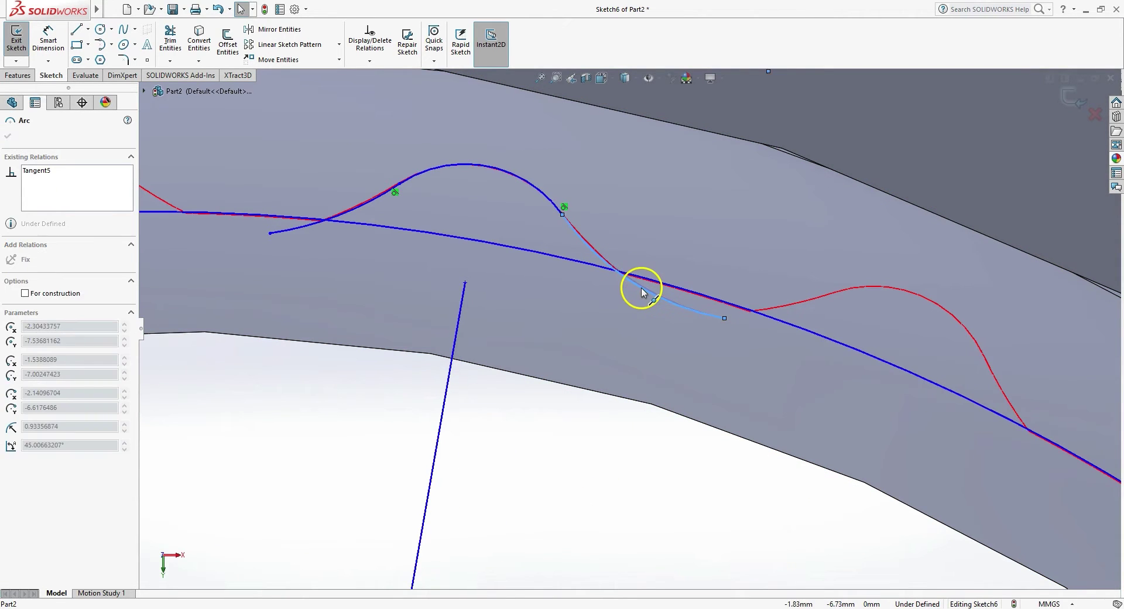
pyautogui.moveTo(642, 288); pyautogui.dragTo(643, 287)
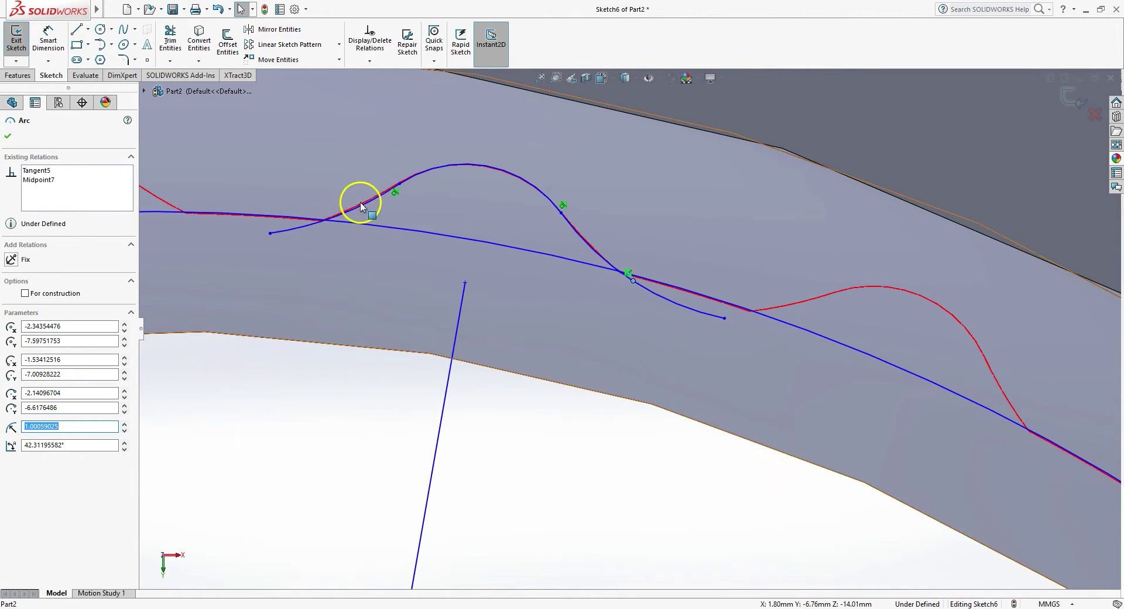
# Fine-tune the left flank arc and the rest of the bump profile against the mesh outline, and compare it with the whole bore
pyautogui.click(334, 217)
pyautogui.moveTo(319, 215); pyautogui.dragTo(333, 218)
pyautogui.click(343, 435)
pyautogui.scroll(3, 361, 227)
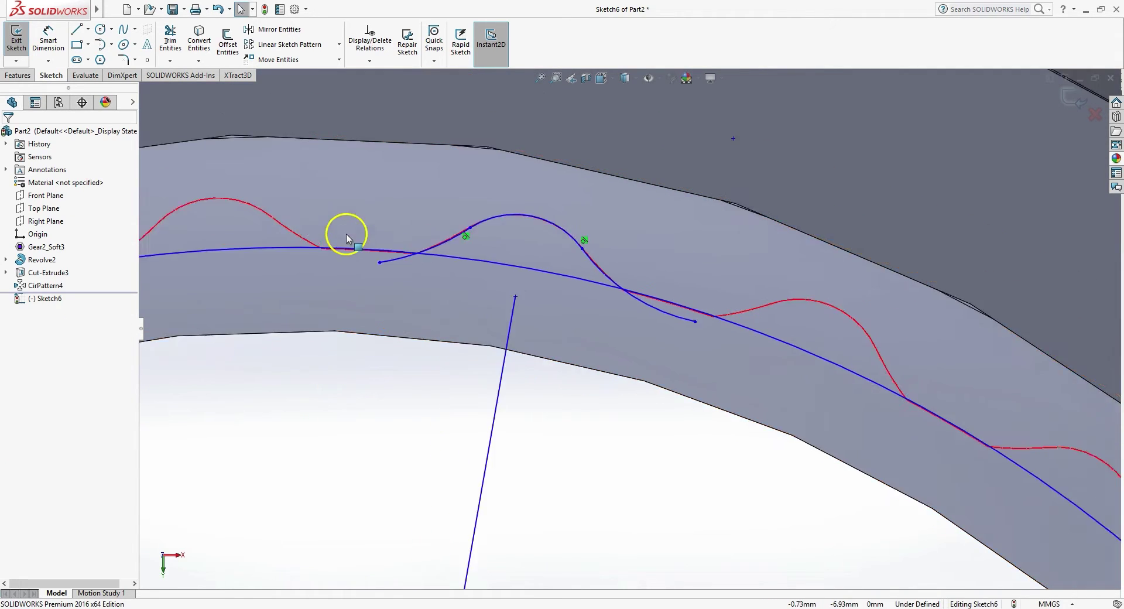
pyautogui.scroll(-3, 476, 258)
pyautogui.scroll(-2, 670, 335)
pyautogui.moveTo(674, 337)
pyautogui.mouseDown()
pyautogui.moveTo(662, 340)
pyautogui.moveTo(678, 334)
pyautogui.mouseUp()
pyautogui.click(661, 467)
pyautogui.scroll(7, 661, 467)
pyautogui.click(757, 529)
pyautogui.scroll(3, 744, 524)
pyautogui.scroll(5, 695, 384)
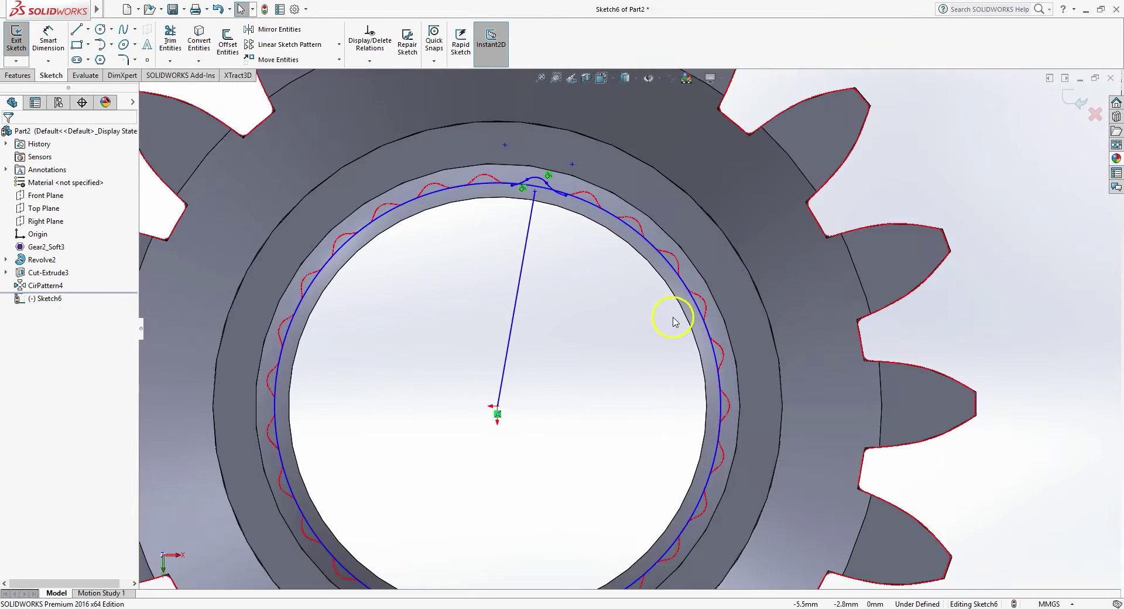
# Sketch two roughly radial lines crossing the valley circle, one on each side of the bump, from the neighbouring valleys into the bore
pyautogui.scroll(-6, 484, 151)
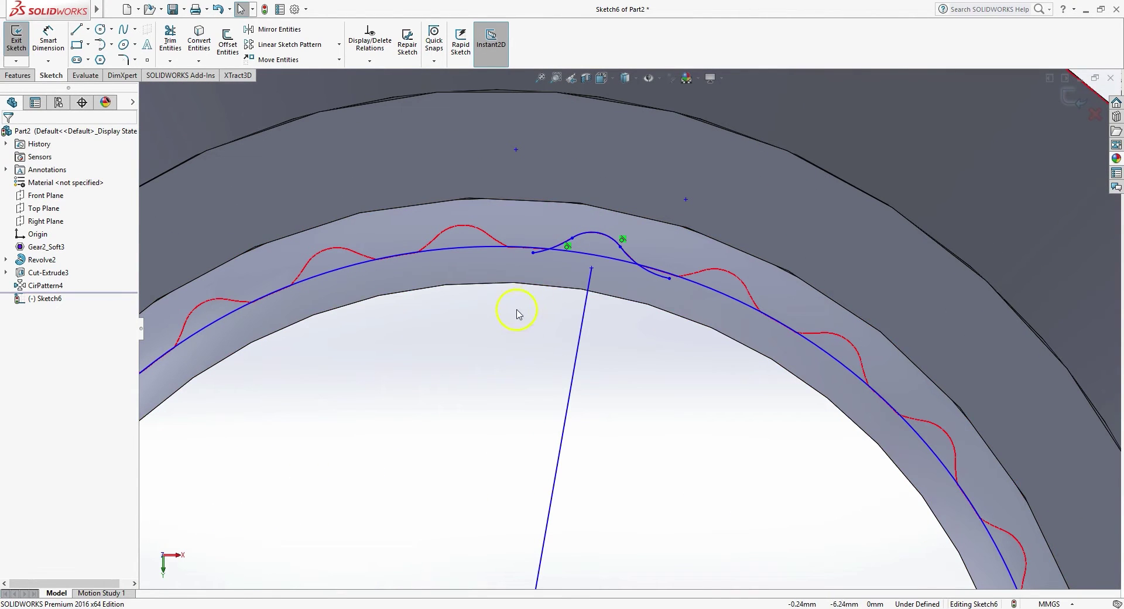
pyautogui.click(77, 33)
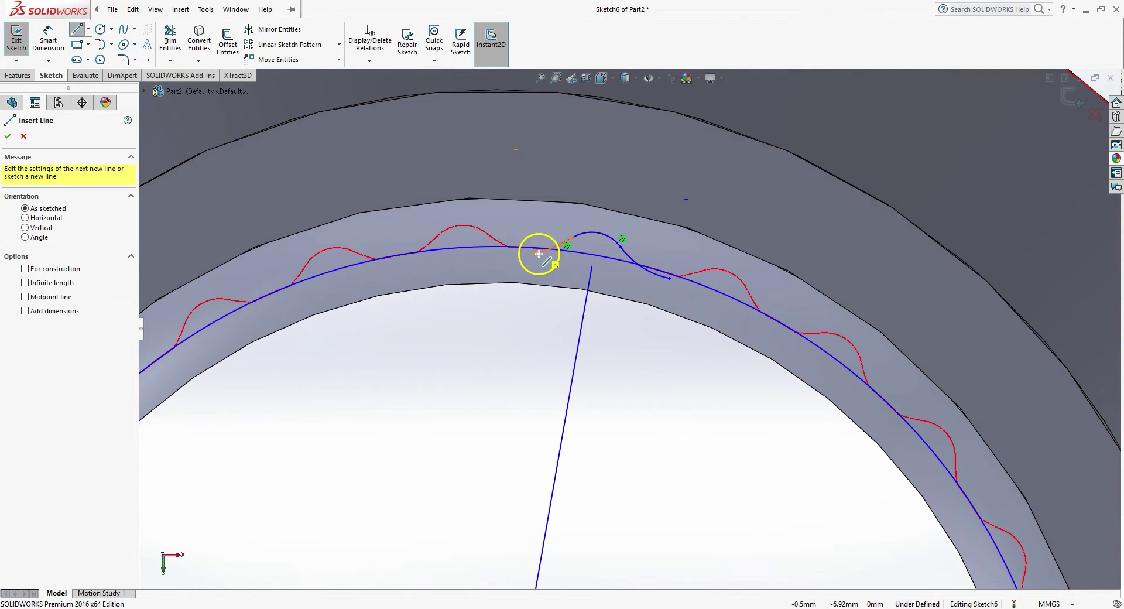
pyautogui.click(511, 239)
pyautogui.click(496, 342)
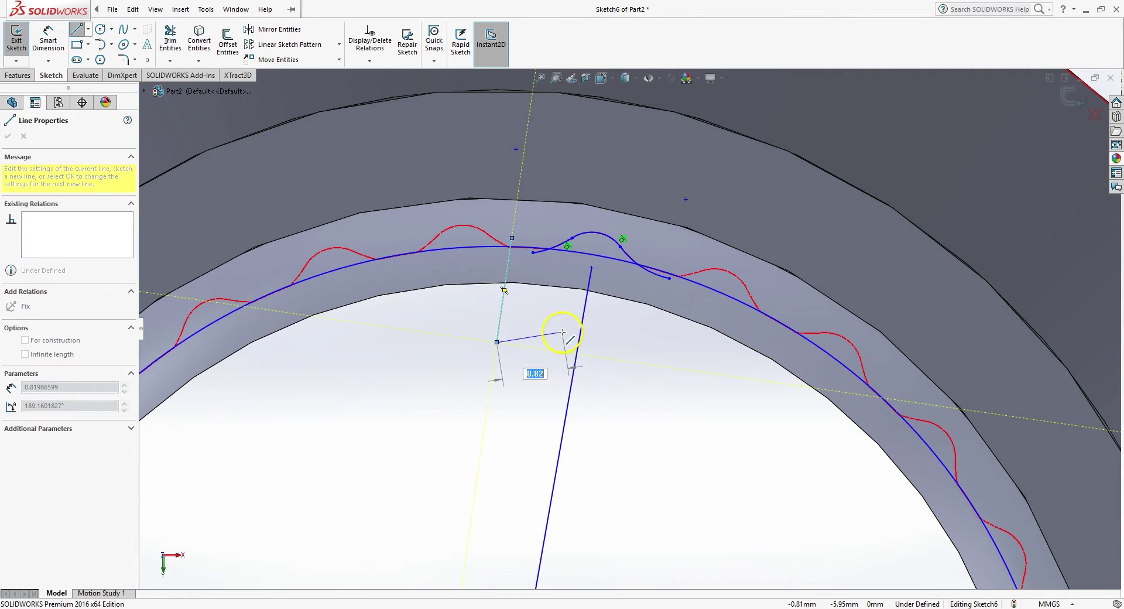
pyautogui.press('Escape')
pyautogui.click(76, 30)
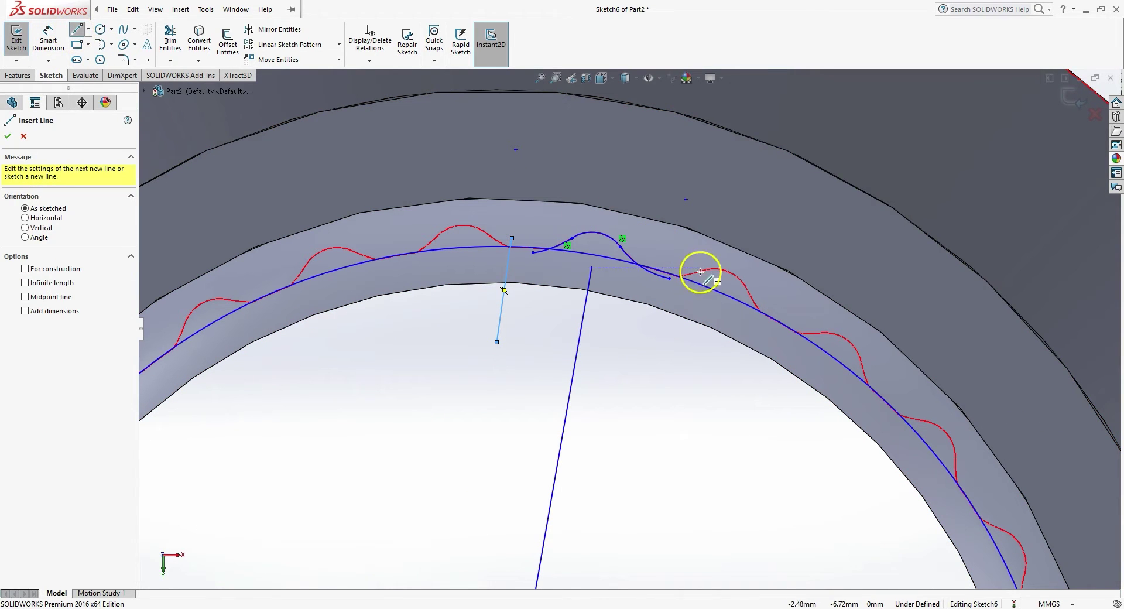
pyautogui.click(686, 258)
pyautogui.click(653, 375)
pyautogui.press('Escape')
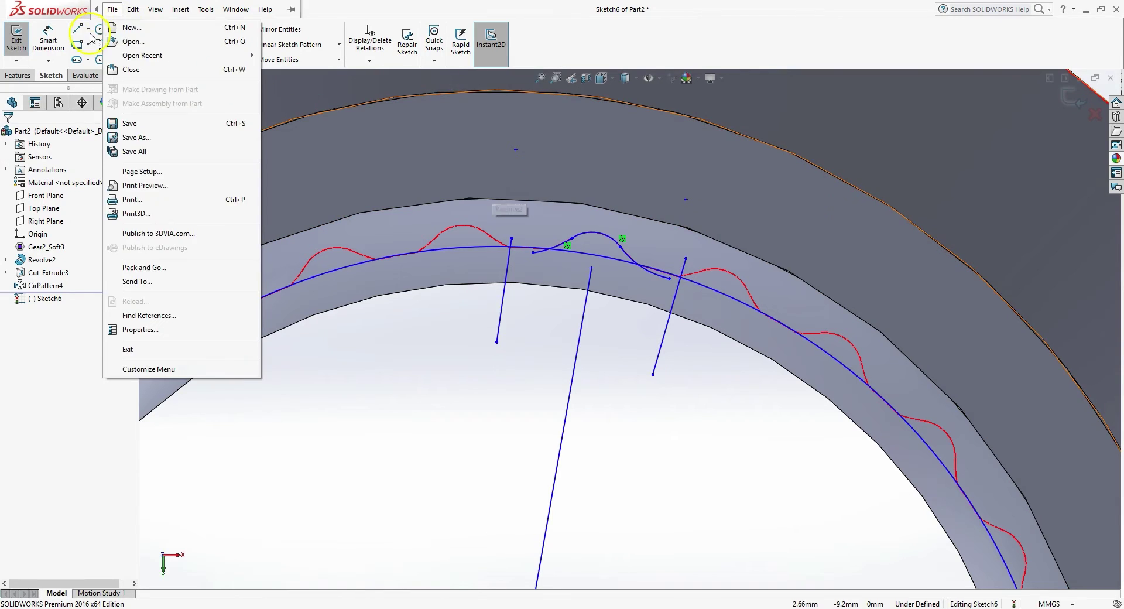
# Connect the inner ends of the two side lines with a straight line across the bore opening
pyautogui.click(80, 31)
pyautogui.click(496, 342)
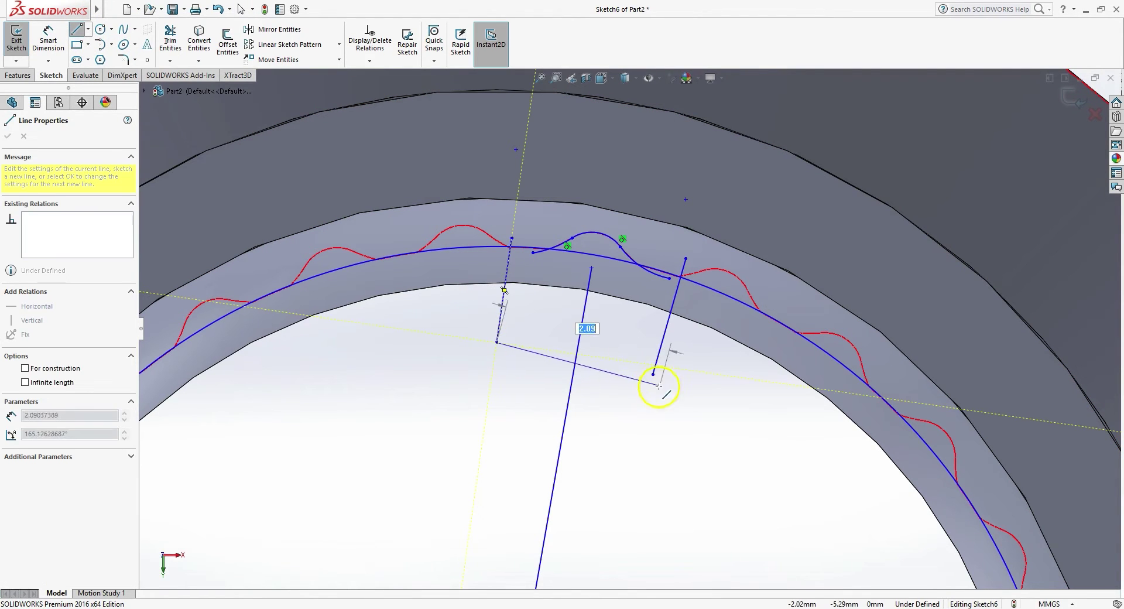
pyautogui.click(654, 375)
pyautogui.press('Escape')
# Trim the valley circle, side line and flank arc overhangs and the radial centre line to leave one closed bump profile, and exit the sketch
pyautogui.click(170, 42)
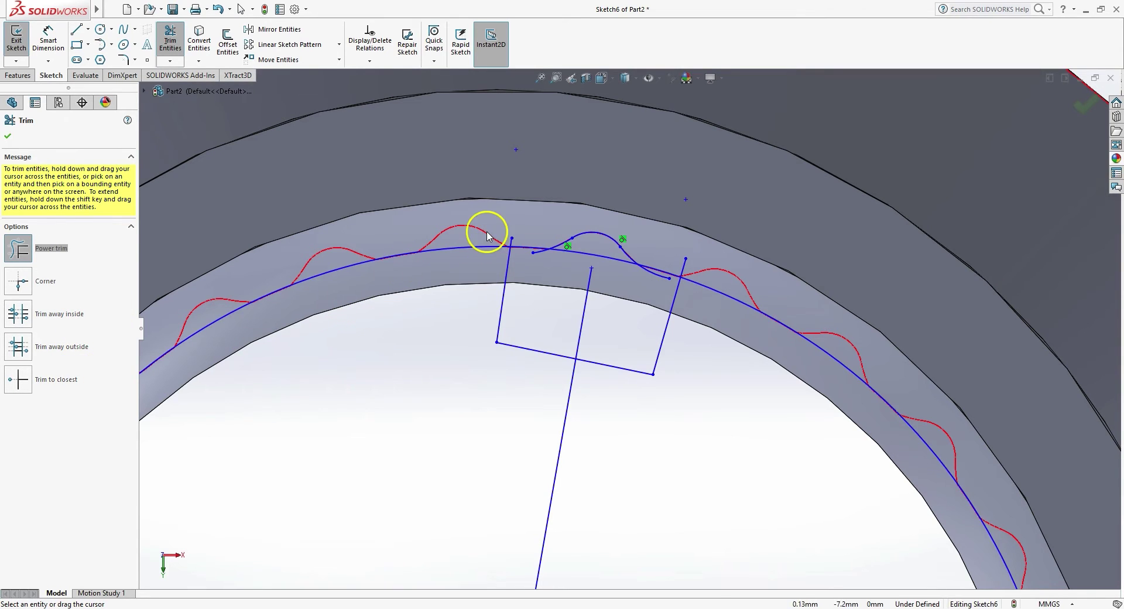
pyautogui.moveTo(463, 253); pyautogui.dragTo(767, 206)
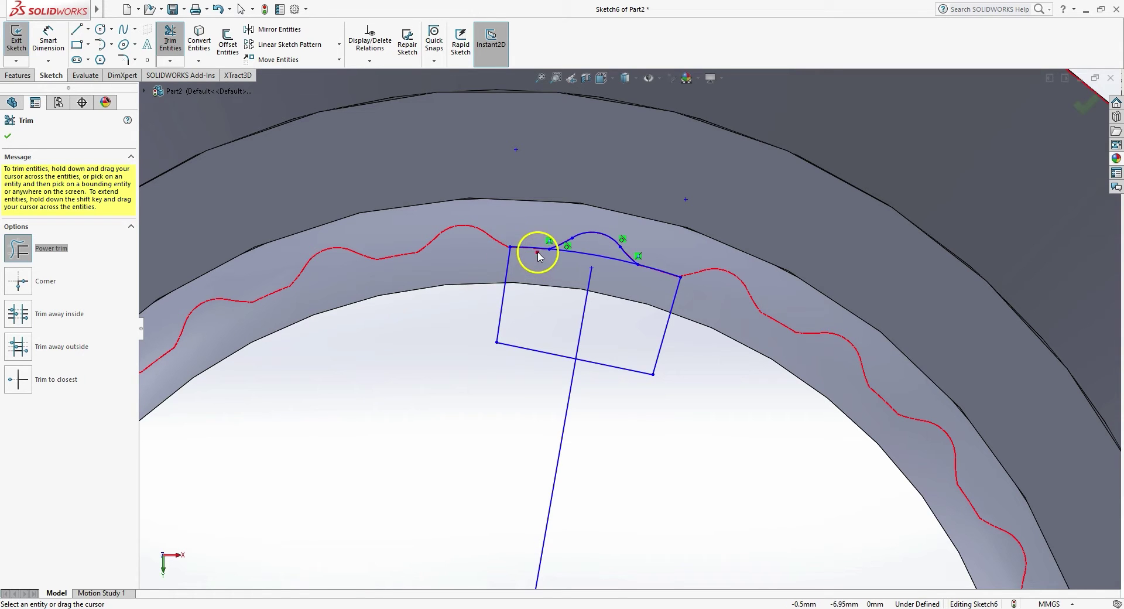
pyautogui.click(569, 402)
pyautogui.moveTo(541, 462); pyautogui.dragTo(640, 476)
pyautogui.scroll(3, 640, 476)
pyautogui.scroll(-4, 652, 431)
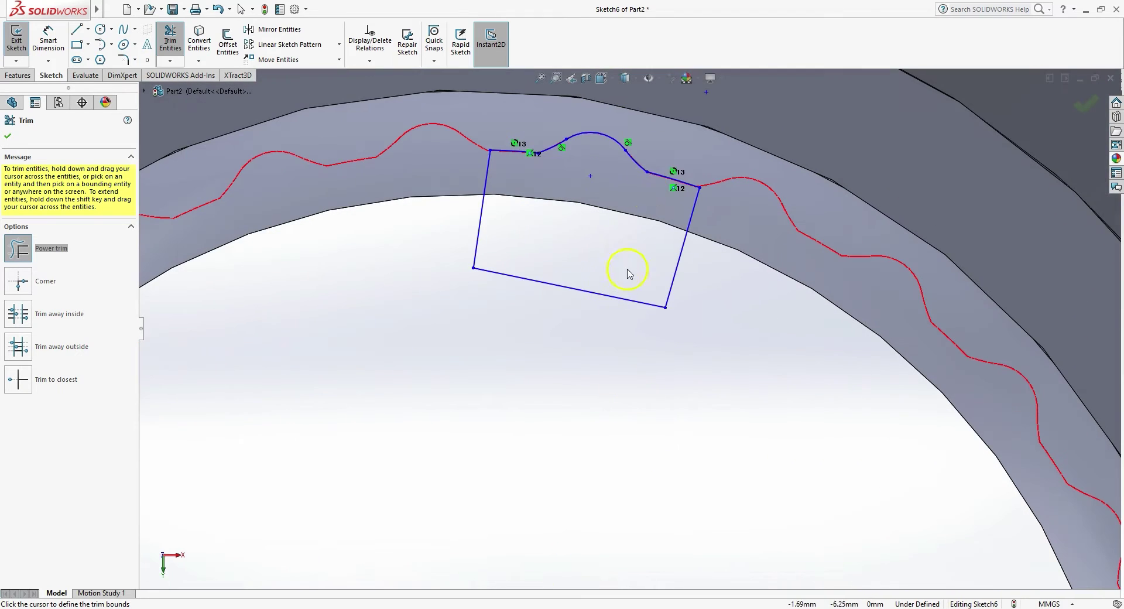
pyautogui.scroll(-2, 523, 127)
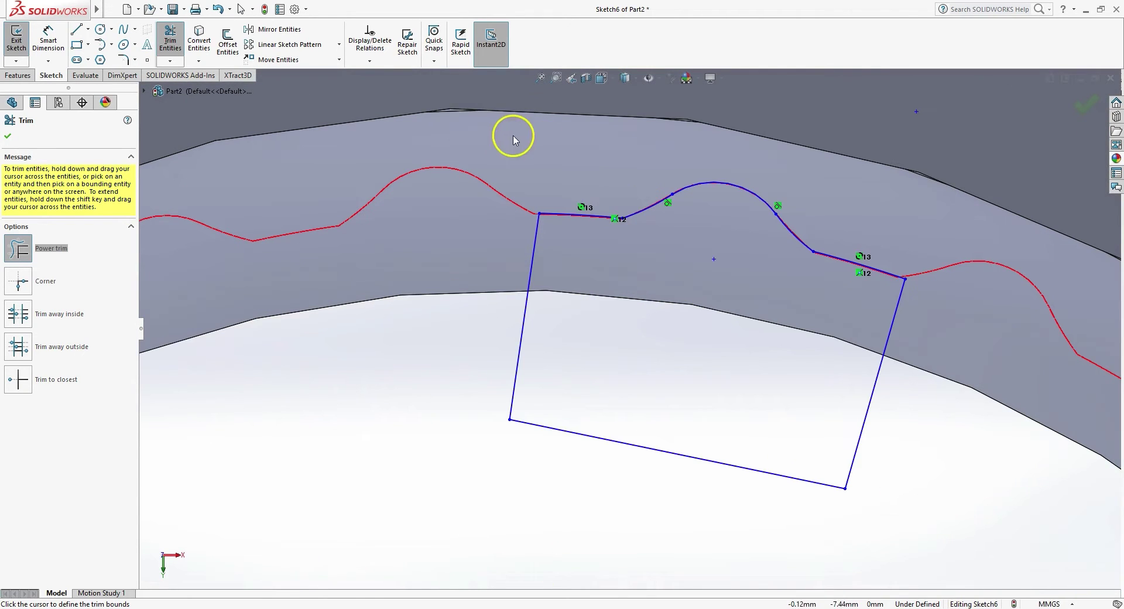
pyautogui.scroll(5, 699, 318)
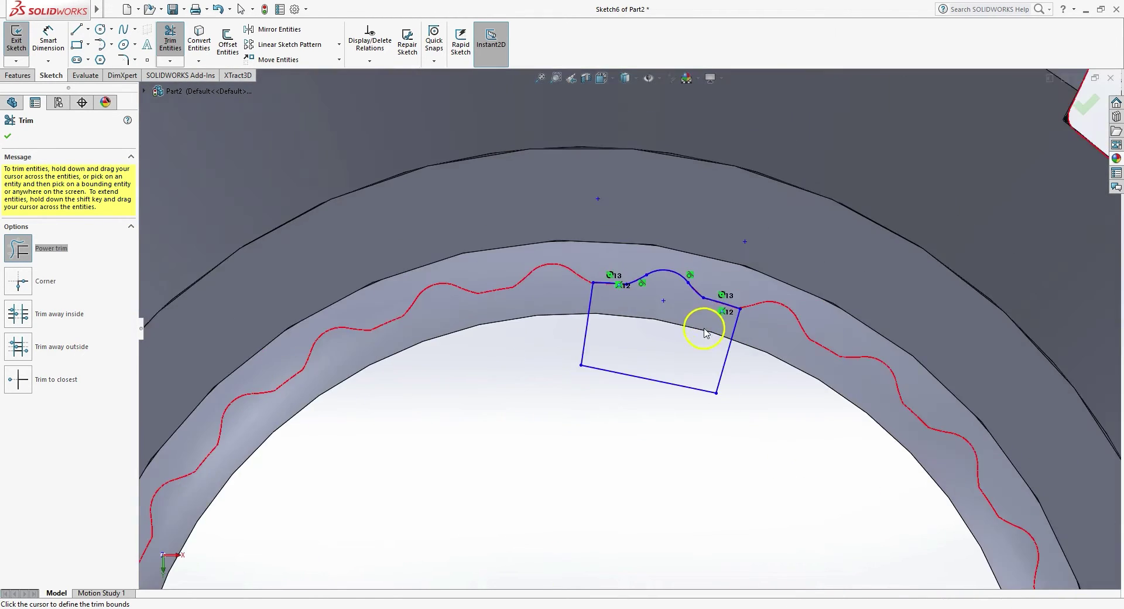
pyautogui.click(7, 136)
pyautogui.click(19, 64)
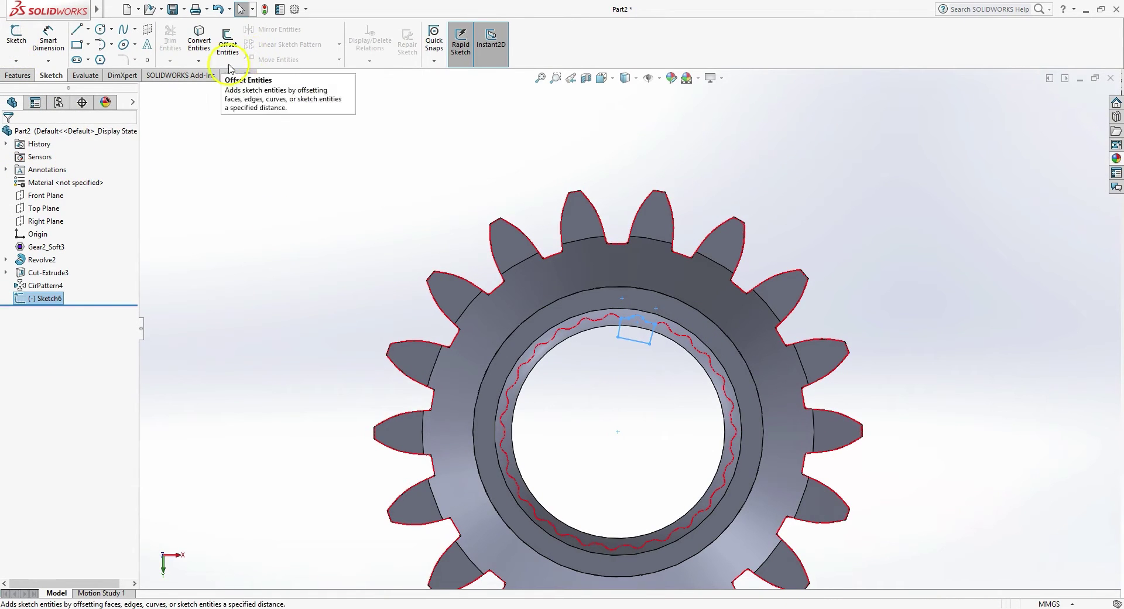
# Cut the closed spline profile through the gear bore with a blind 30 mm Extruded Cut
pyautogui.click(17, 75)
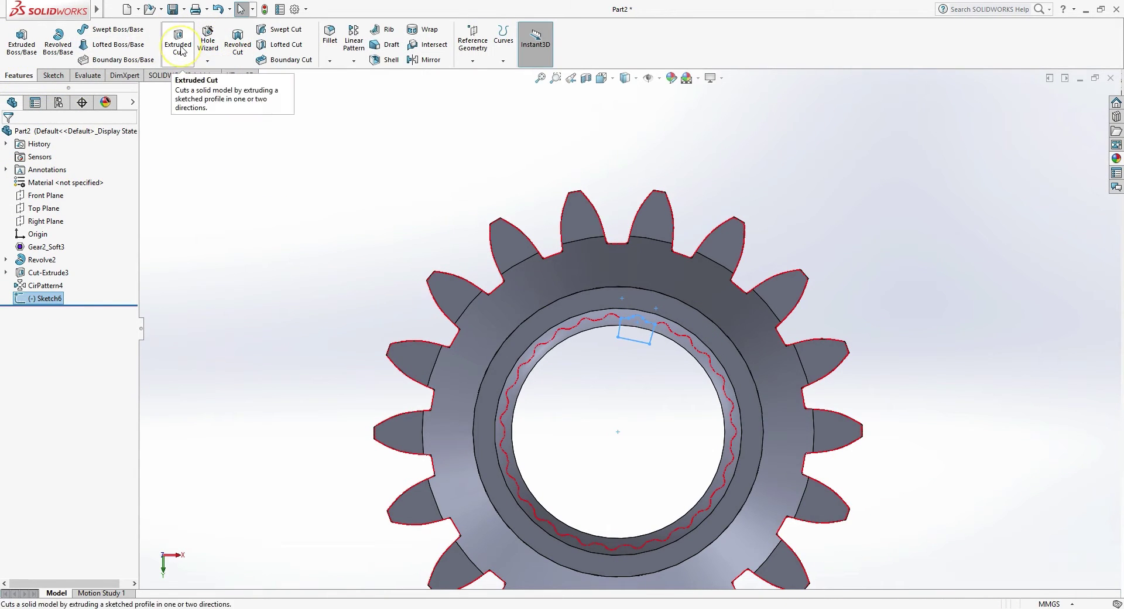
pyautogui.click(181, 48)
pyautogui.moveTo(613, 306); pyautogui.dragTo(618, 445, button='middle')
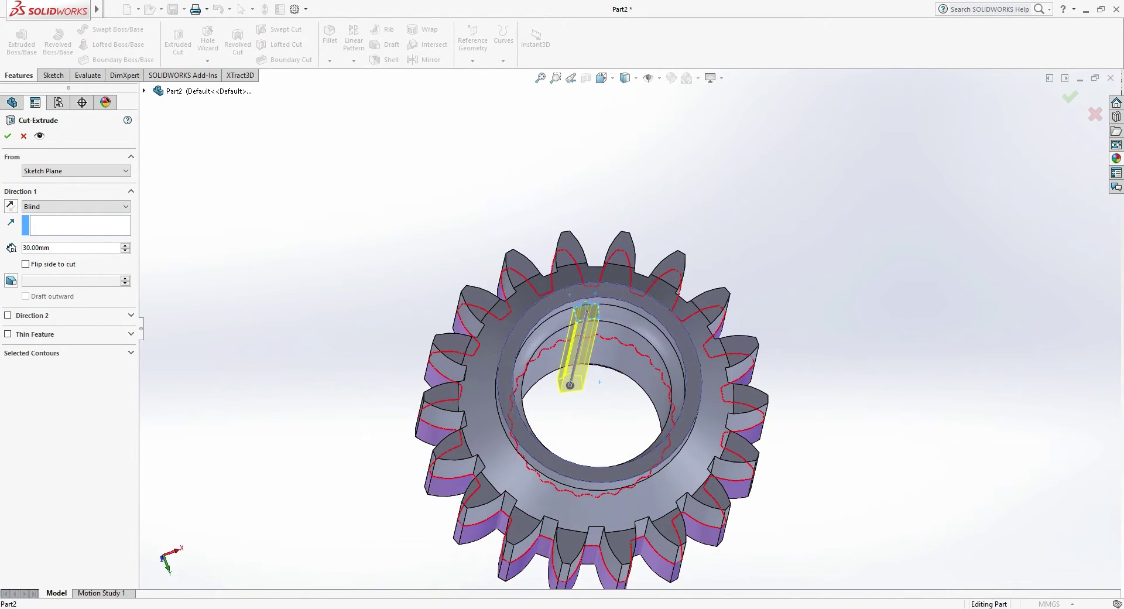
pyautogui.click(9, 136)
# Start a circular pattern of the spline cut over 360 degrees with equal spacing, using the cylindrical bore face as the axis reference
pyautogui.moveTo(660, 346); pyautogui.dragTo(622, 335, button='middle')
pyautogui.scroll(-6, 686, 295)
pyautogui.moveTo(697, 291); pyautogui.dragTo(683, 263, button='middle')
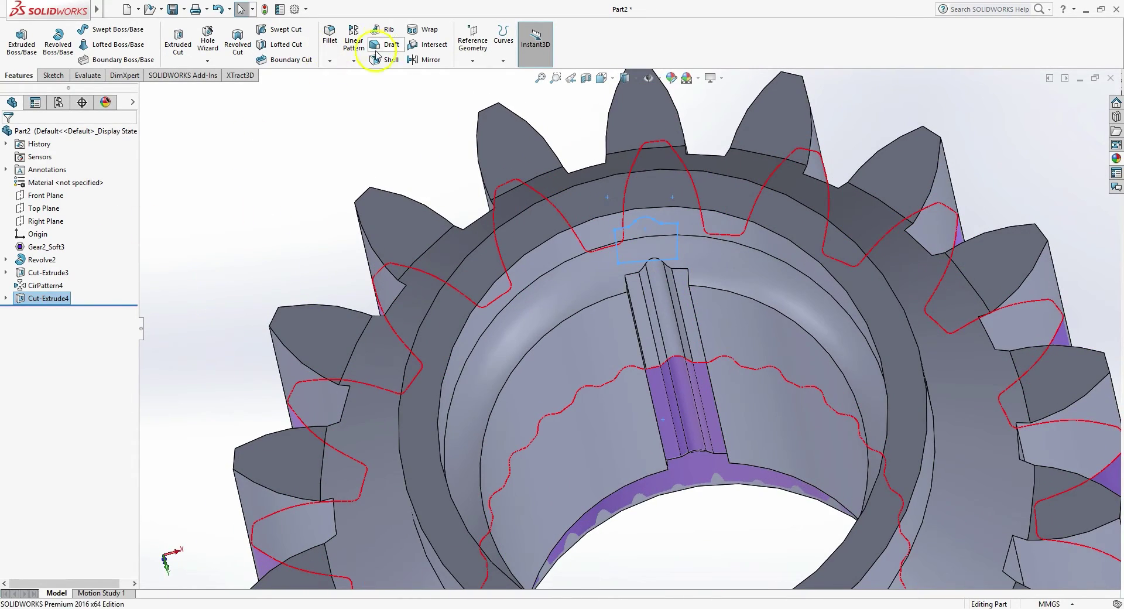
pyautogui.click(356, 61)
pyautogui.click(375, 96)
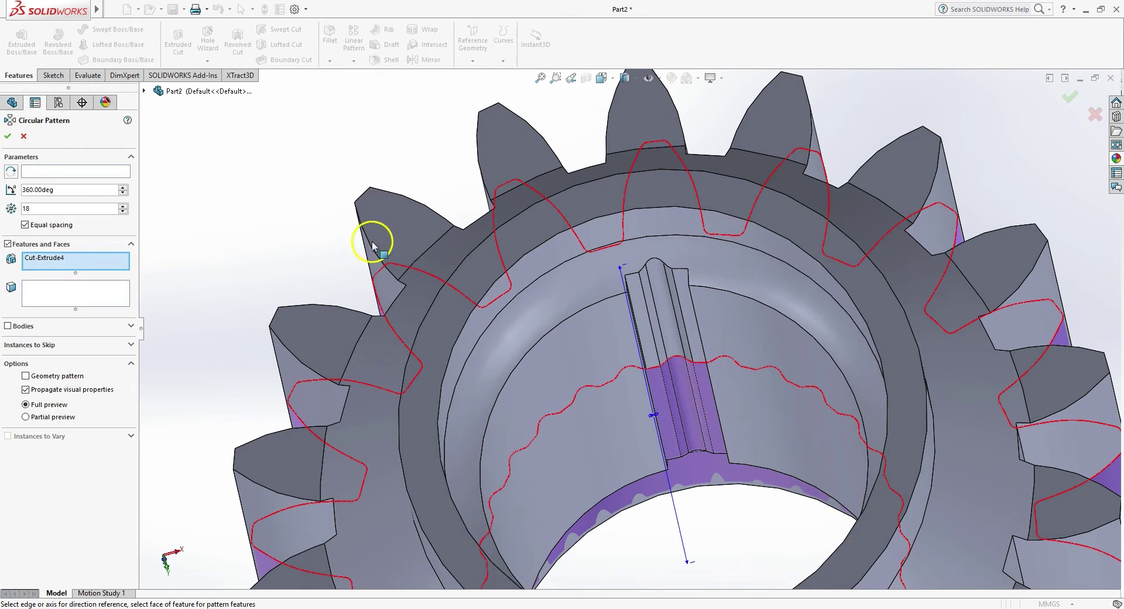
pyautogui.click(76, 171)
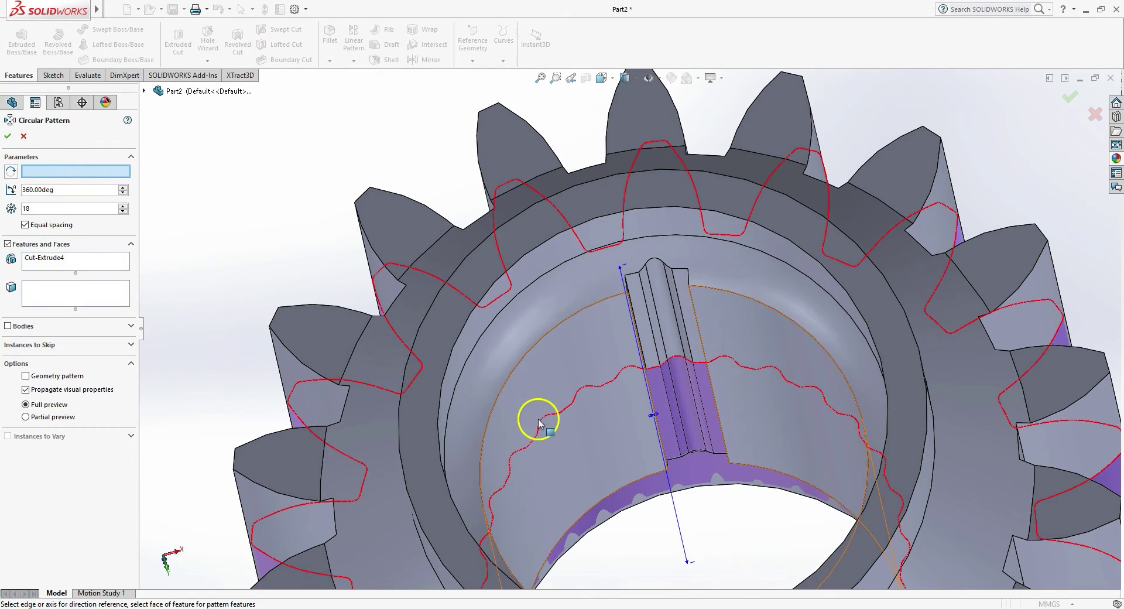
pyautogui.click(557, 371)
pyautogui.moveTo(598, 248); pyautogui.dragTo(614, 294, button='middle')
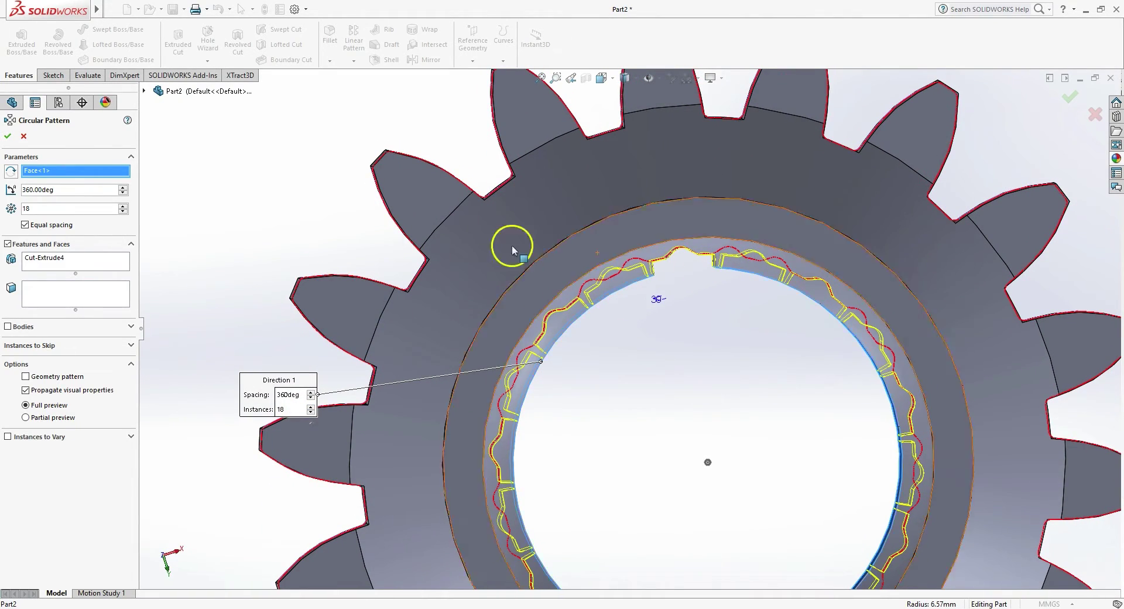
# Set the spline pattern to 27 instances to match the mesh slice outline, and create the pattern
pyautogui.click(123, 206)
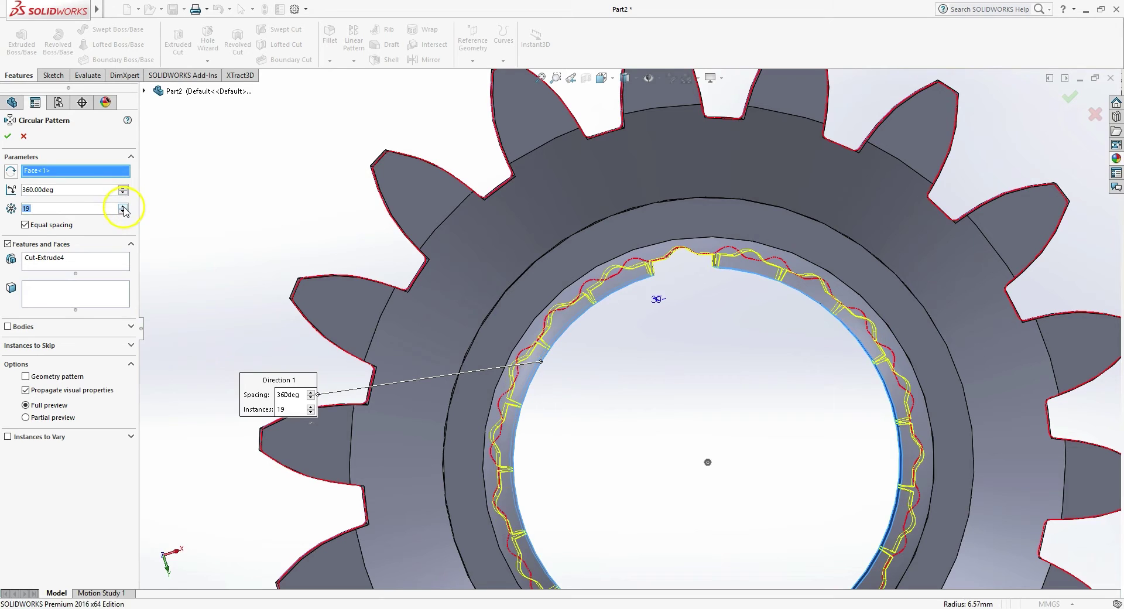
pyautogui.click(123, 206)
pyautogui.click(123, 206)
pyautogui.click(123, 206)
pyautogui.click(123, 206)
pyautogui.click(122, 206)
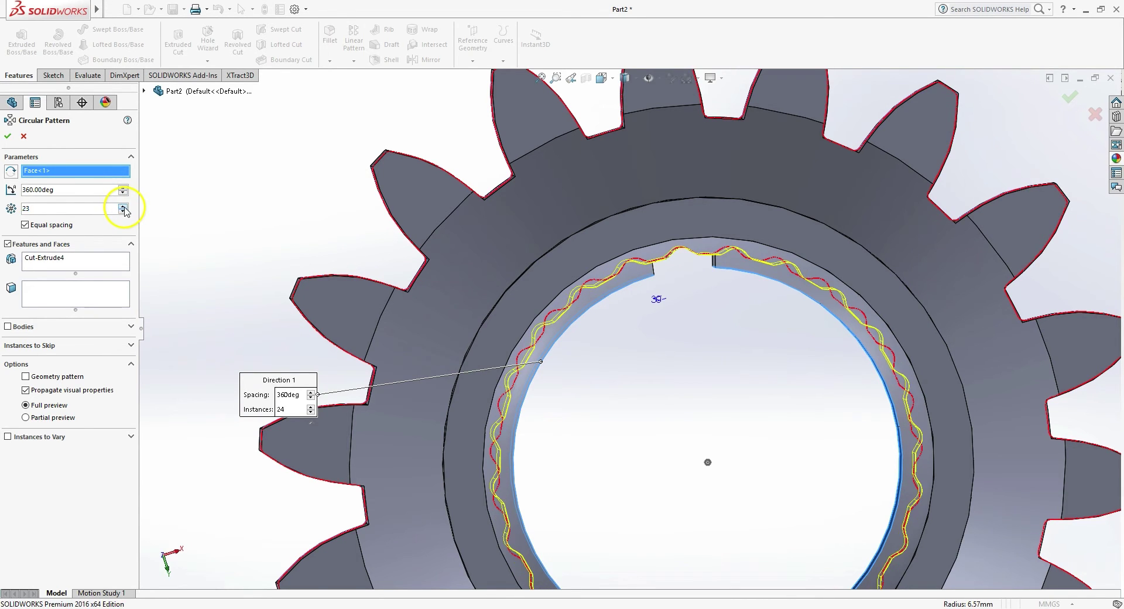
pyautogui.click(123, 206)
pyautogui.click(122, 206)
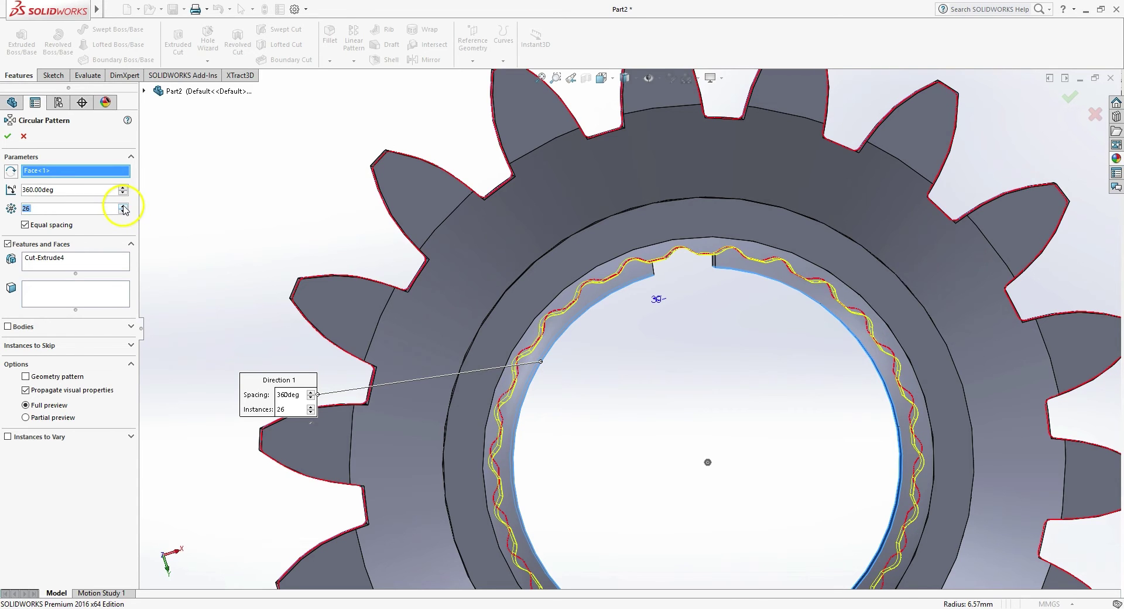
pyautogui.click(123, 206)
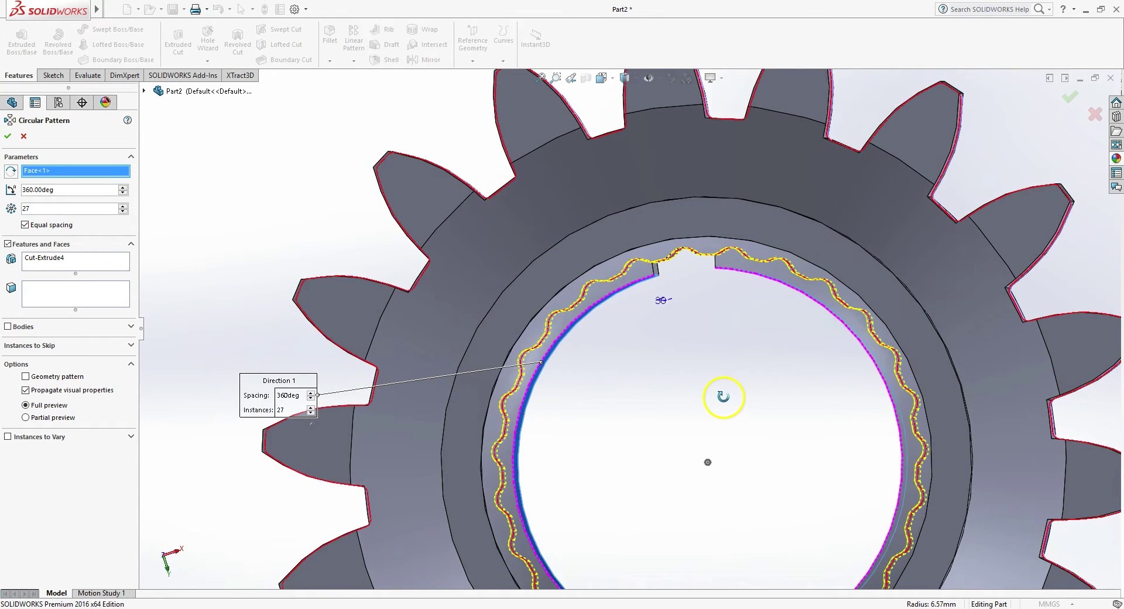
pyautogui.click(8, 136)
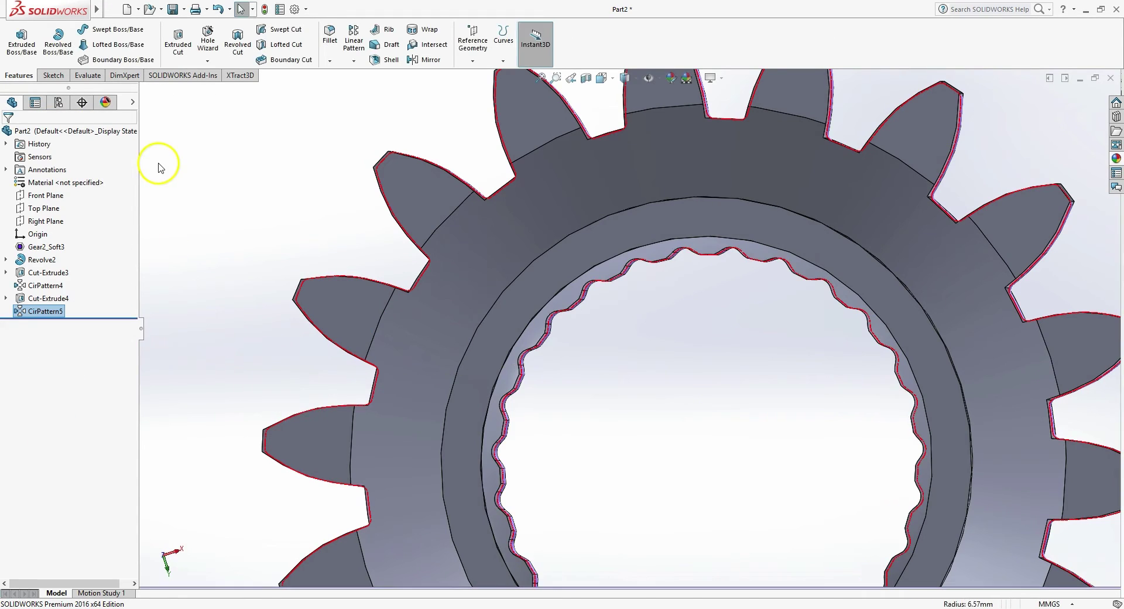
# Inspect the patterned splines against the mesh, and turn off the mesh slice
pyautogui.moveTo(719, 463); pyautogui.dragTo(703, 448, button='middle')
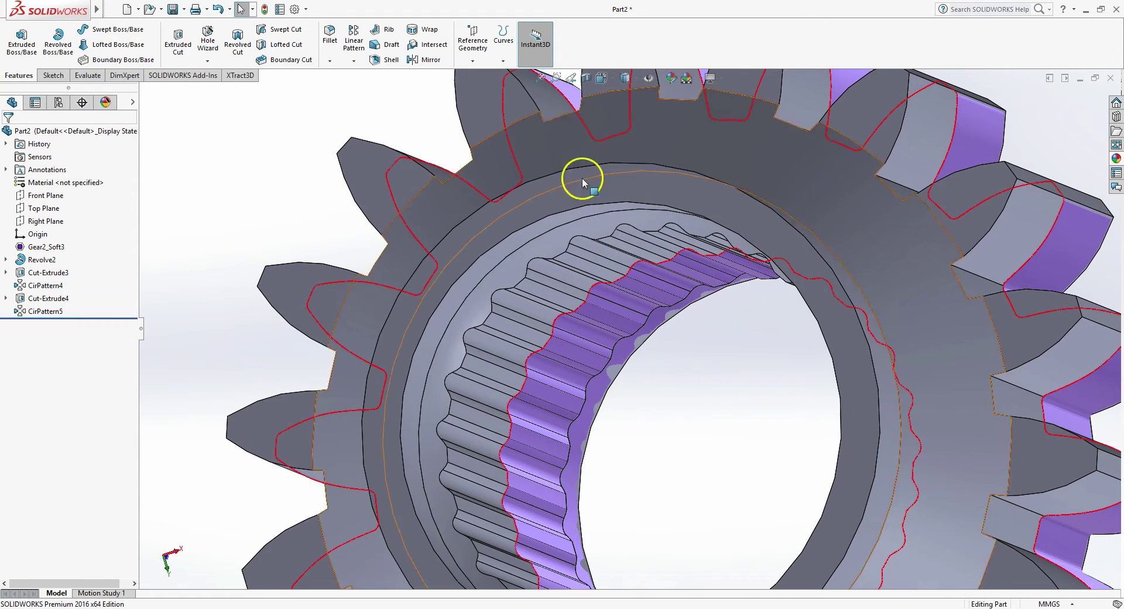
pyautogui.scroll(-5, 722, 394)
pyautogui.scroll(5, 722, 391)
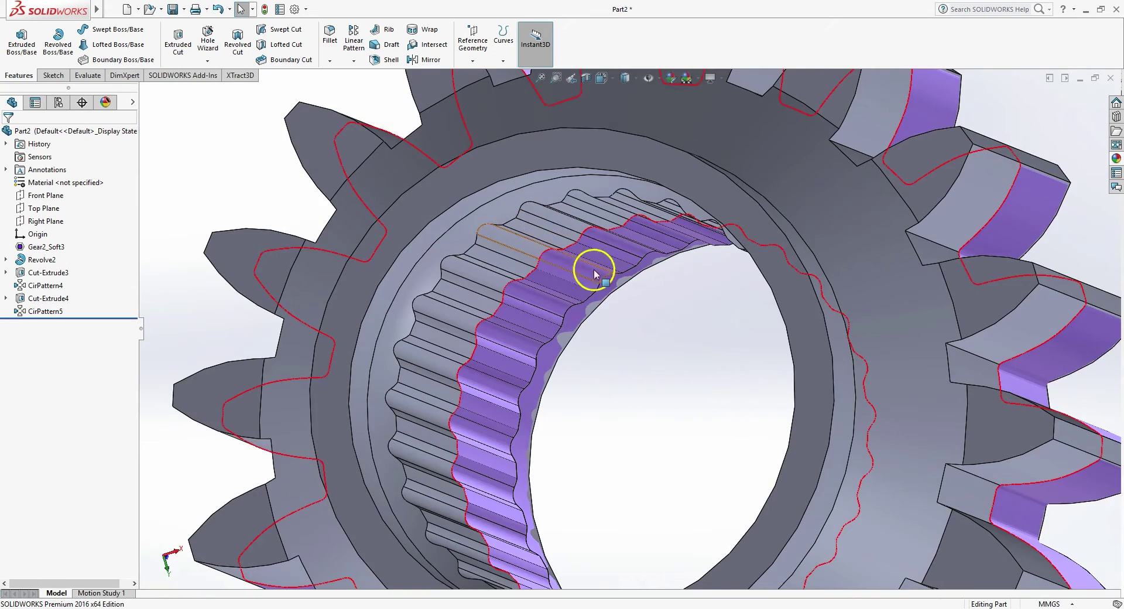
pyautogui.moveTo(622, 297); pyautogui.dragTo(614, 206, button='middle')
pyautogui.scroll(8, 655, 362)
pyautogui.scroll(-4, 628, 195)
pyautogui.click(239, 75)
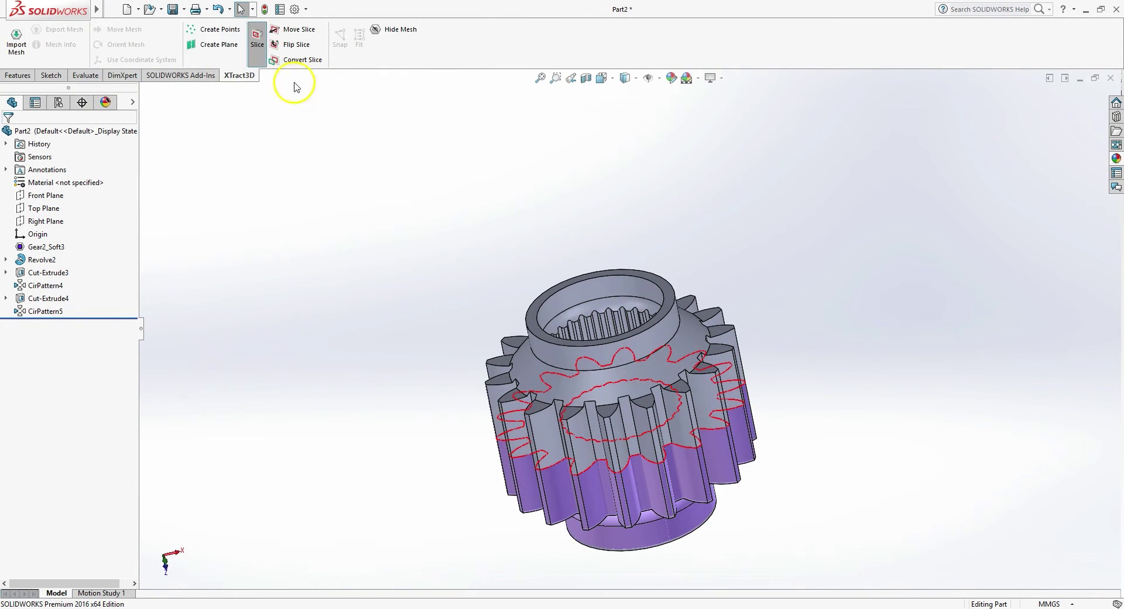
pyautogui.click(265, 51)
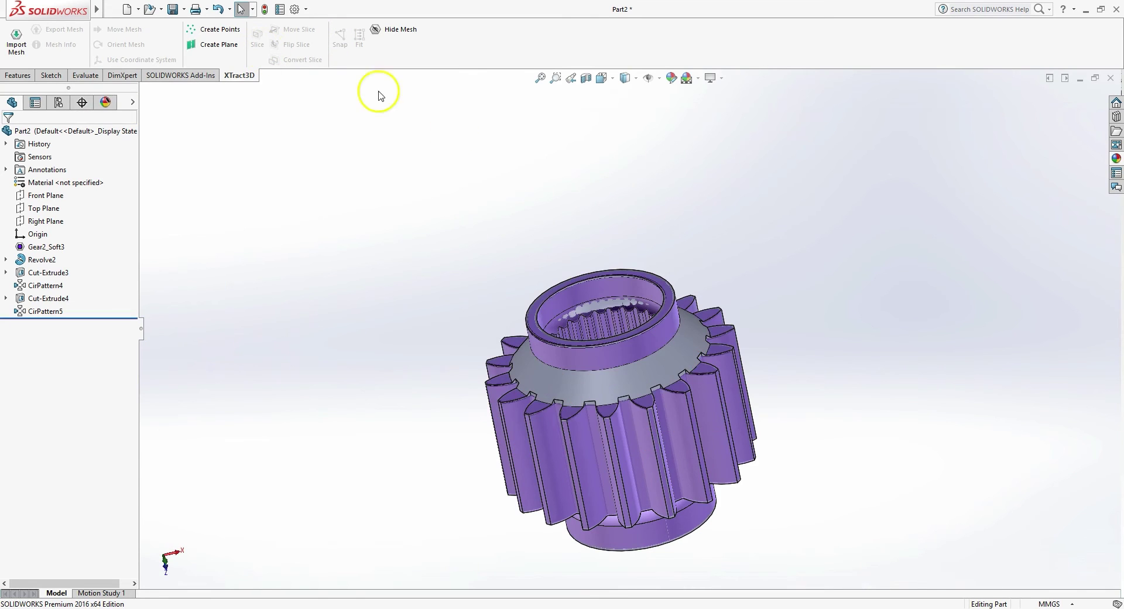
# Compare the full scan mesh with the model, hide the mesh, and view the gear from several sides
pyautogui.moveTo(588, 211); pyautogui.dragTo(645, 121, button='middle')
pyautogui.moveTo(642, 367); pyautogui.dragTo(632, 322, button='middle')
pyautogui.scroll(-3, 632, 328)
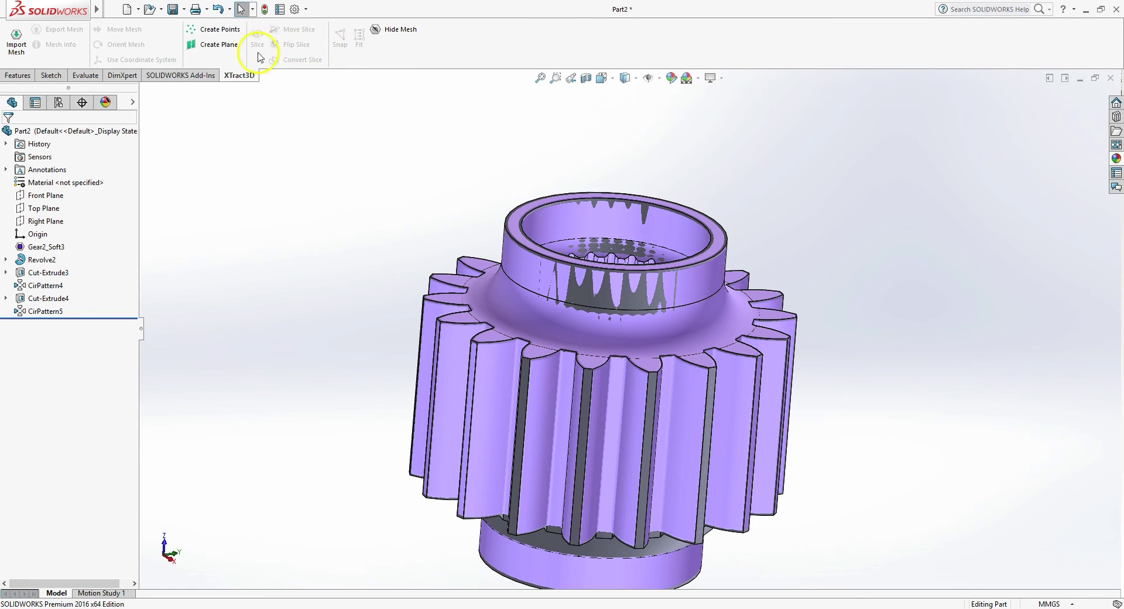
pyautogui.click(378, 29)
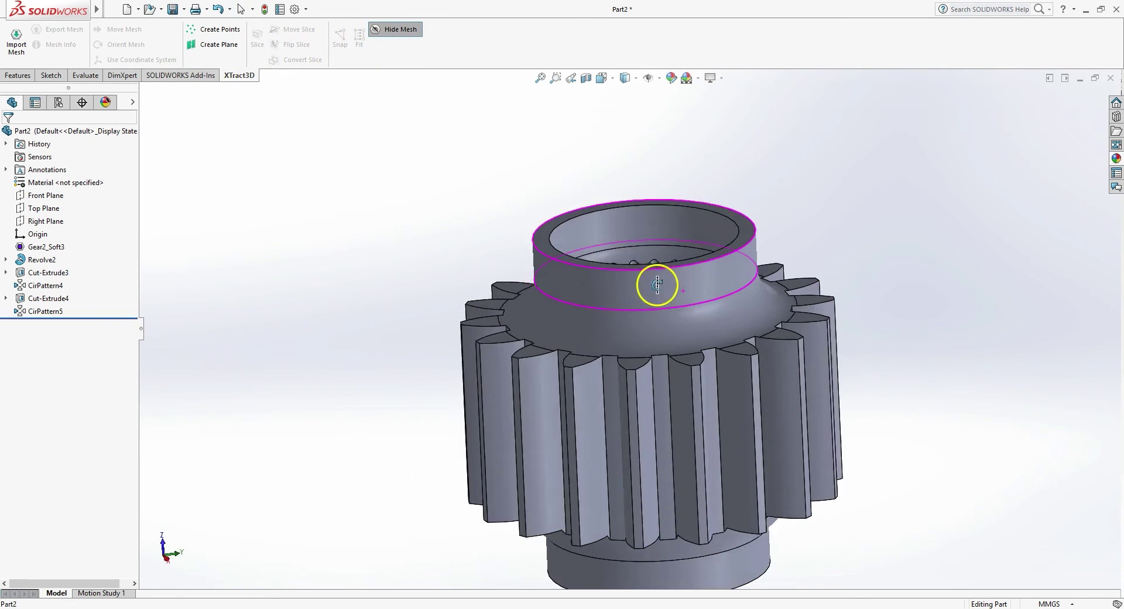
pyautogui.moveTo(668, 281)
pyautogui.mouseDown(button='middle')
pyautogui.moveTo(763, 354)
pyautogui.moveTo(678, 317)
pyautogui.moveTo(687, 278)
pyautogui.mouseUp(button='middle')
pyautogui.scroll(3, 697, 328)
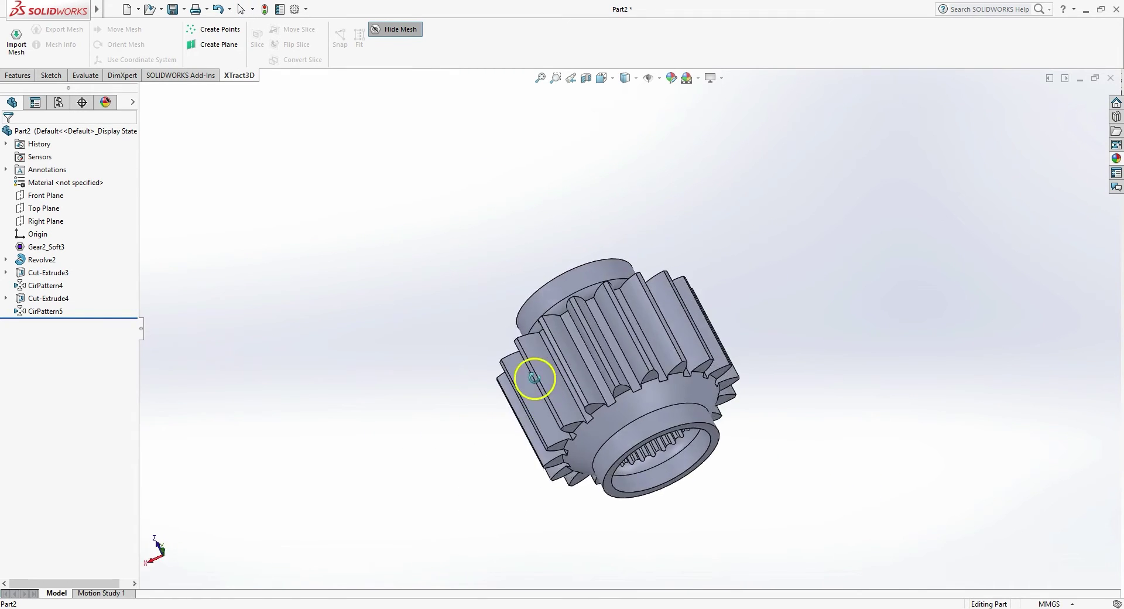